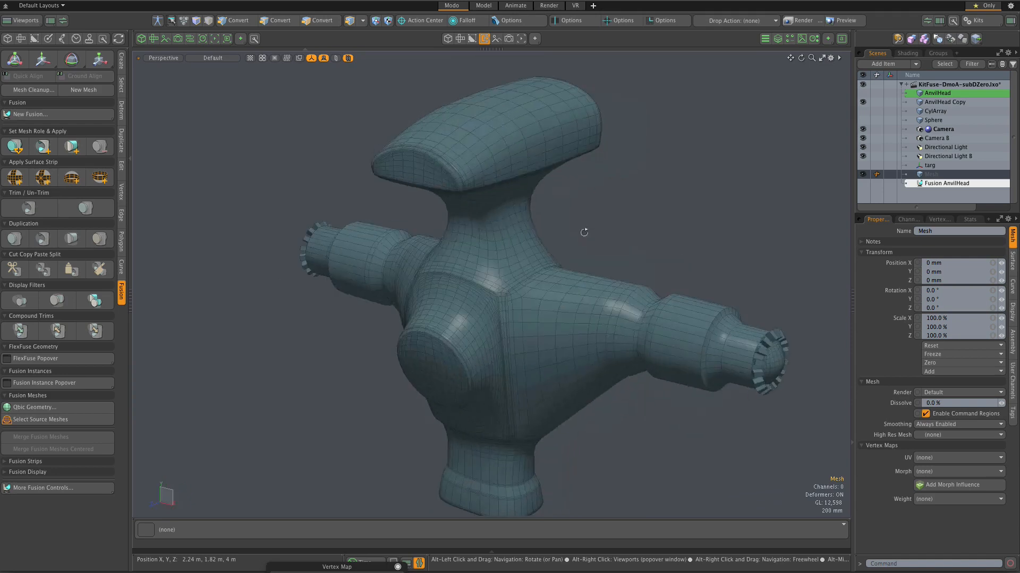
Step: Examine the AnvilHead Copy mesh's wireframe, including the anvil-shaped head and the upper corner of the central body
scroll(460, 177, "up", 1)
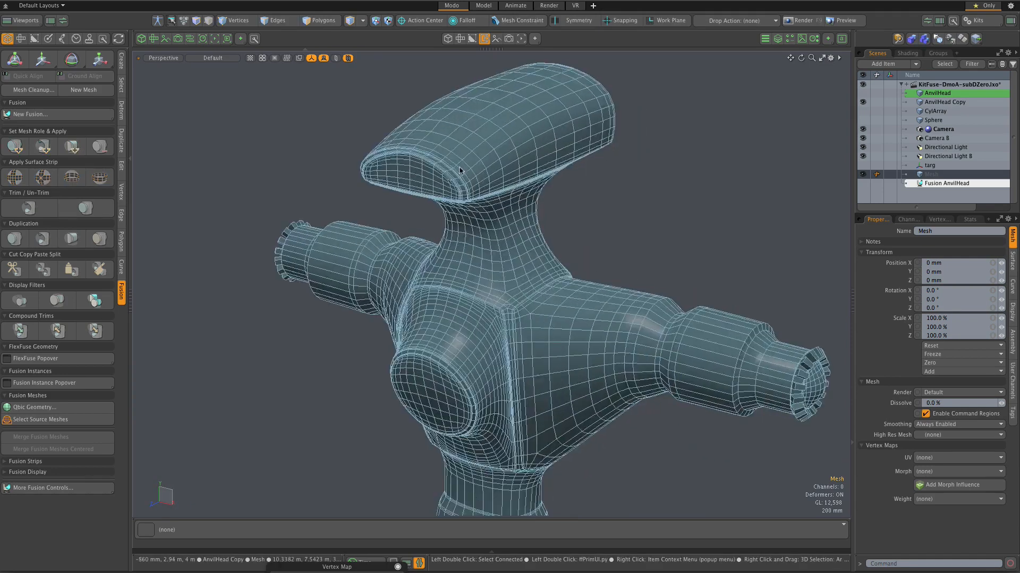
scroll(541, 205, "down", 2)
left_click_drag(541, 205, 569, 203, "alt")
scroll(570, 202, "up", 3, "alt")
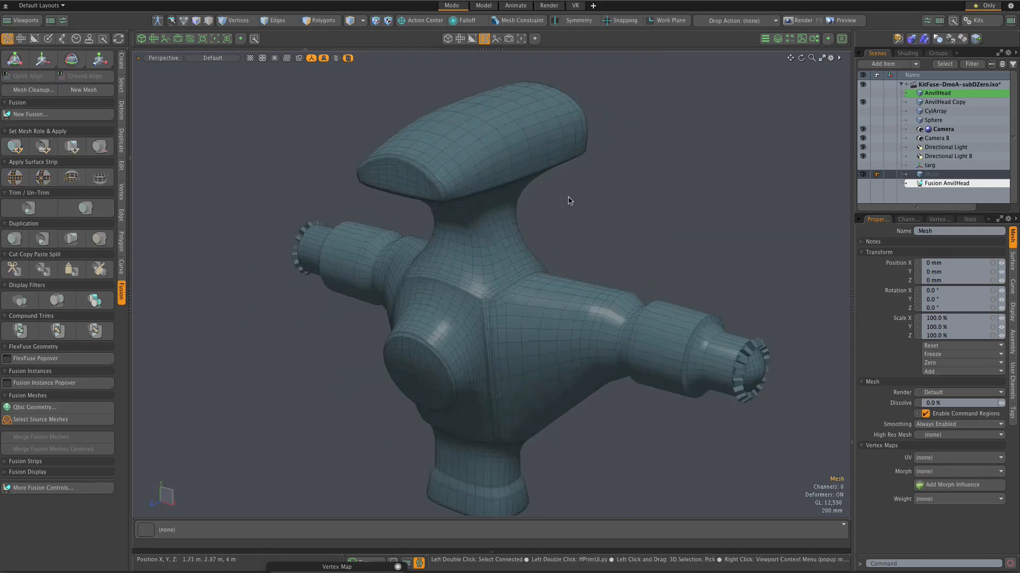
left_click_drag(569, 210, 622, 220, "alt")
scroll(460, 184, "up", 2)
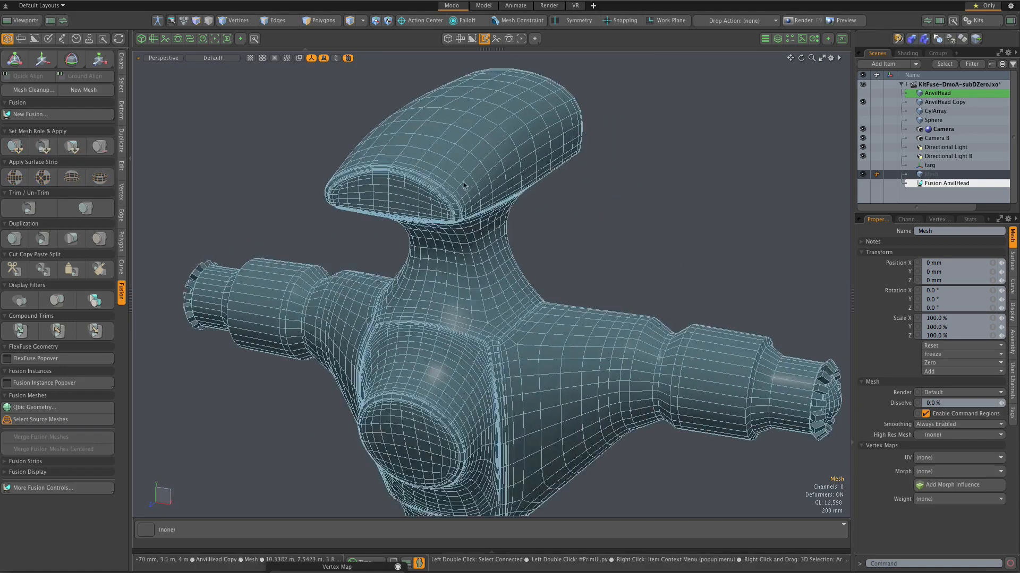
scroll(461, 184, "down", 3)
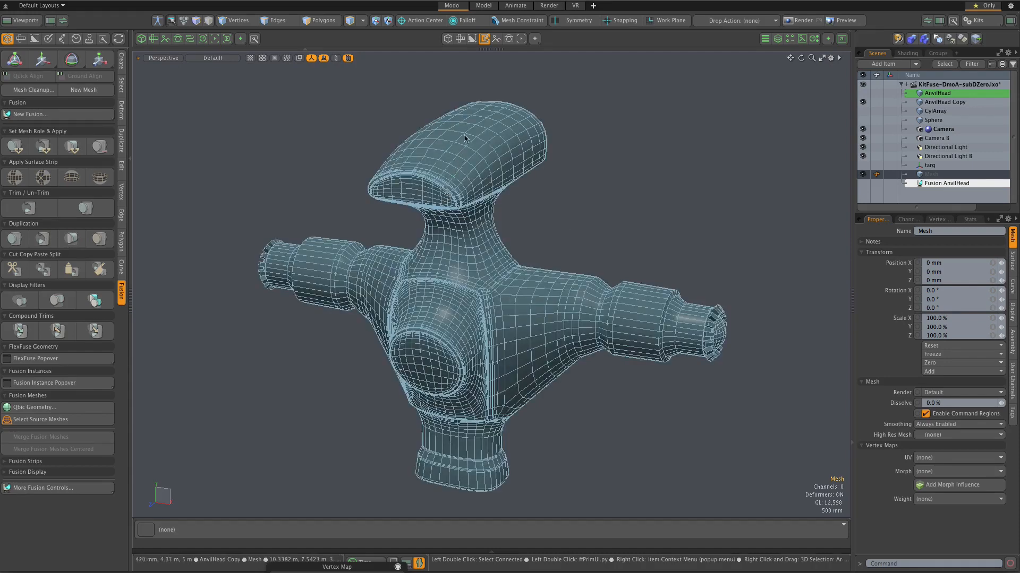
scroll(465, 126, "up", 2)
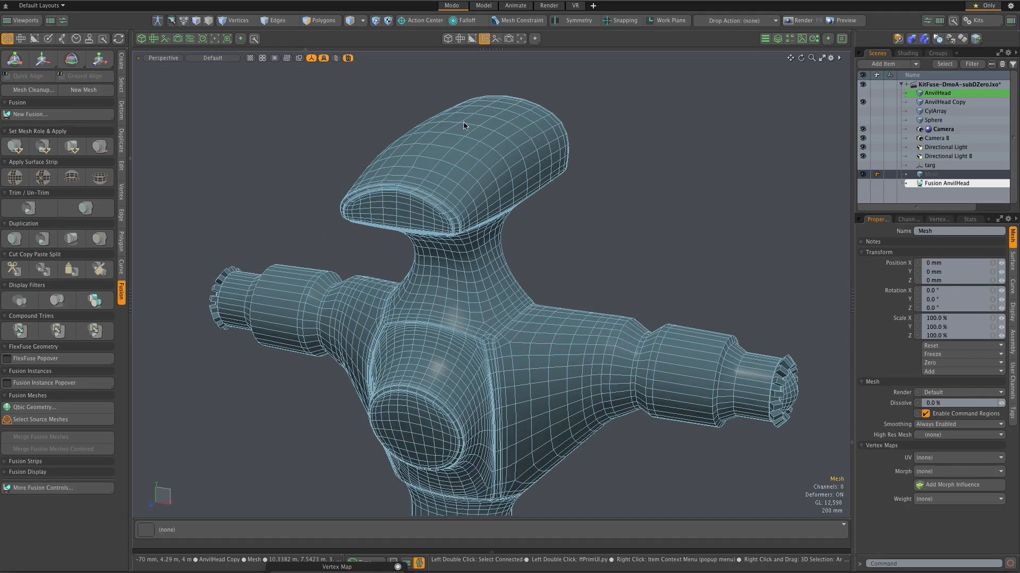
scroll(500, 215, "down", 1)
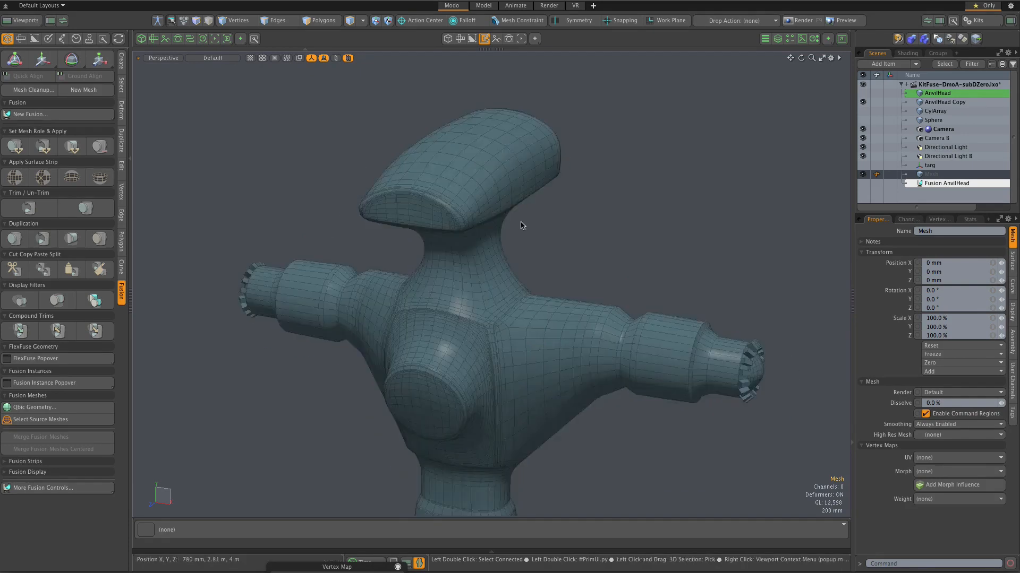
scroll(529, 229, "down", 2)
scroll(547, 241, "up", 1)
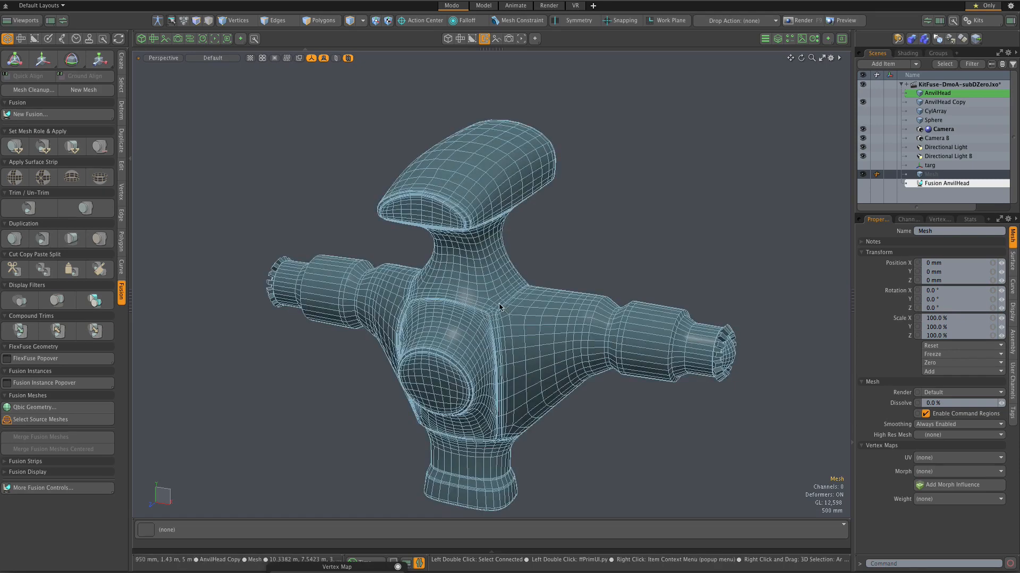
scroll(498, 301, "up", 10)
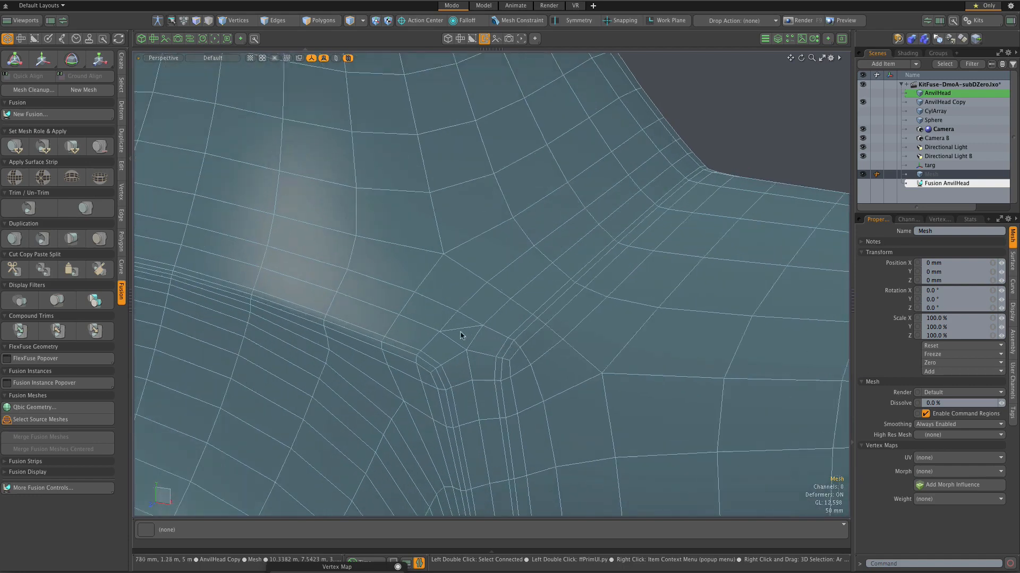
scroll(454, 327, "down", 10)
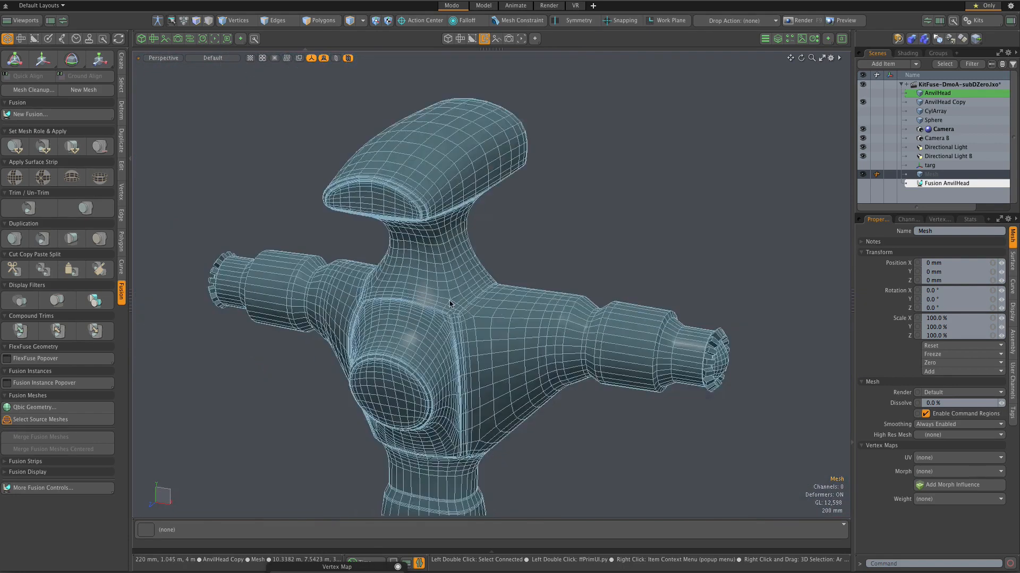
Step: Inspect the AnvilHead Copy mesh from other angles, selecting it to check the teeth around one arm's tip, and clear the selection
middle_click_drag(543, 322, 322, 356)
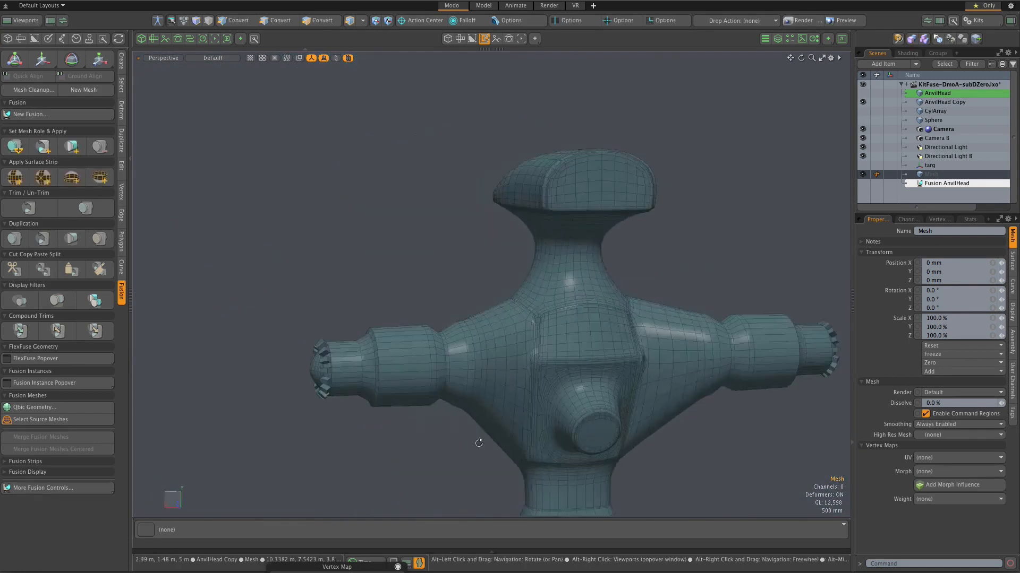
scroll(592, 438, "up", 4)
scroll(592, 438, "down", 4)
left_click_drag(588, 428, 578, 370, "alt")
scroll(577, 370, "up", 10)
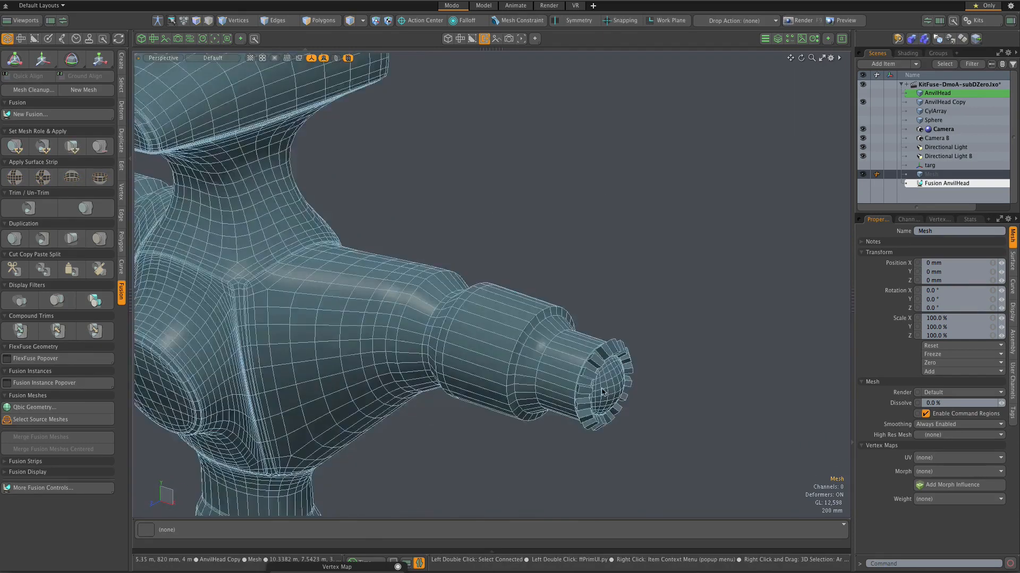
left_click(552, 367)
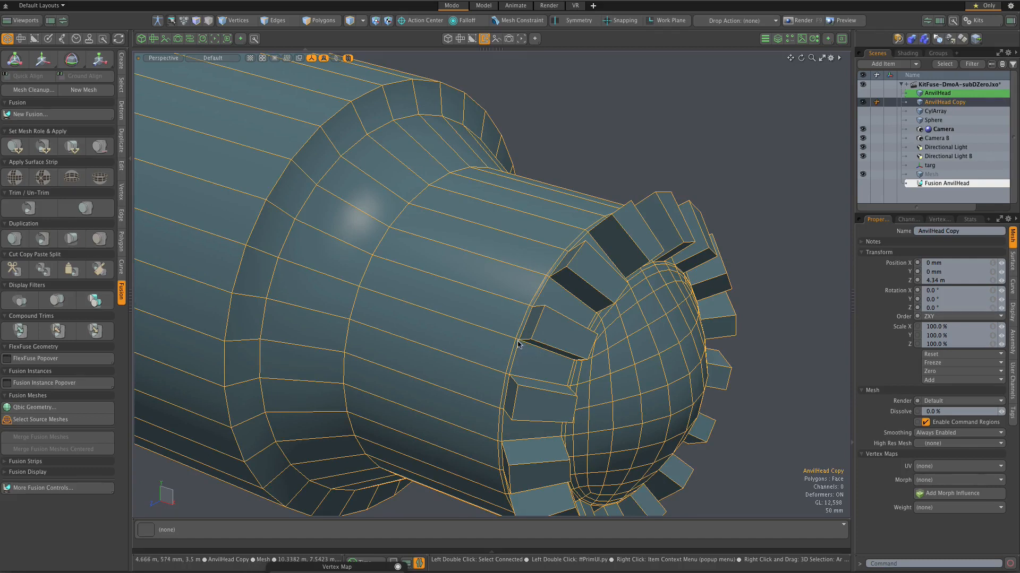
scroll(520, 345, "down", 2)
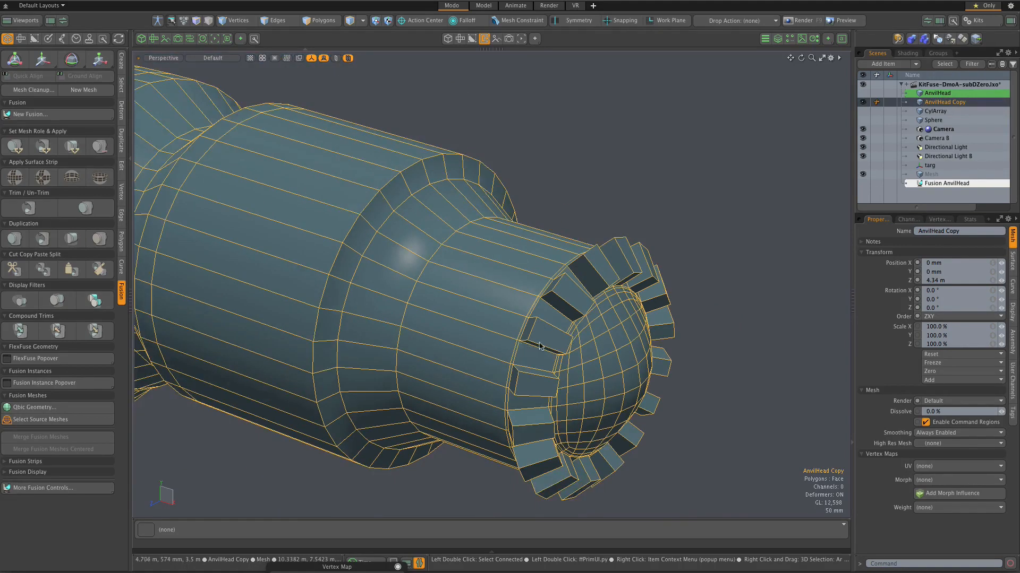
scroll(574, 334, "up", 5)
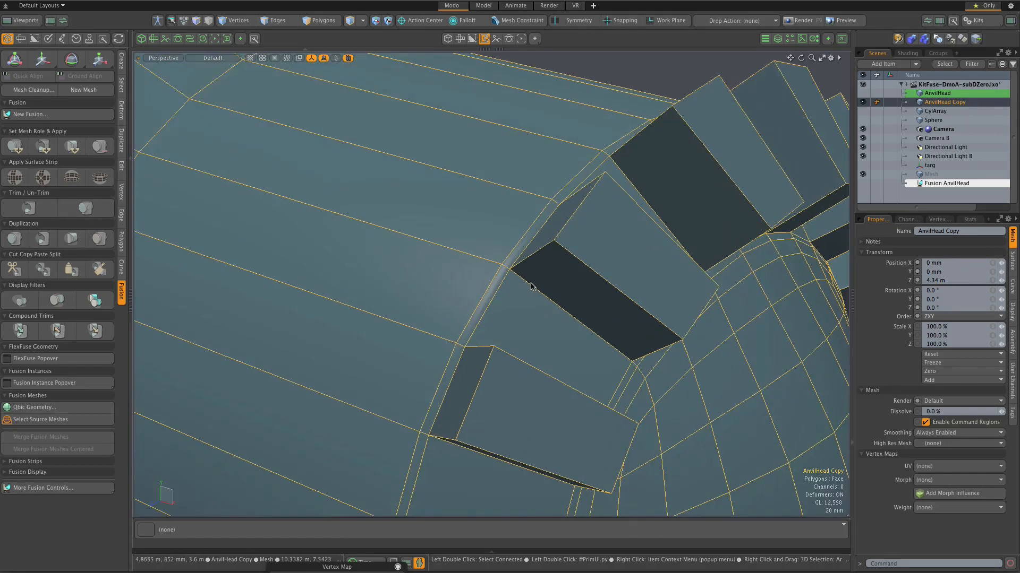
scroll(547, 310, "down", 8)
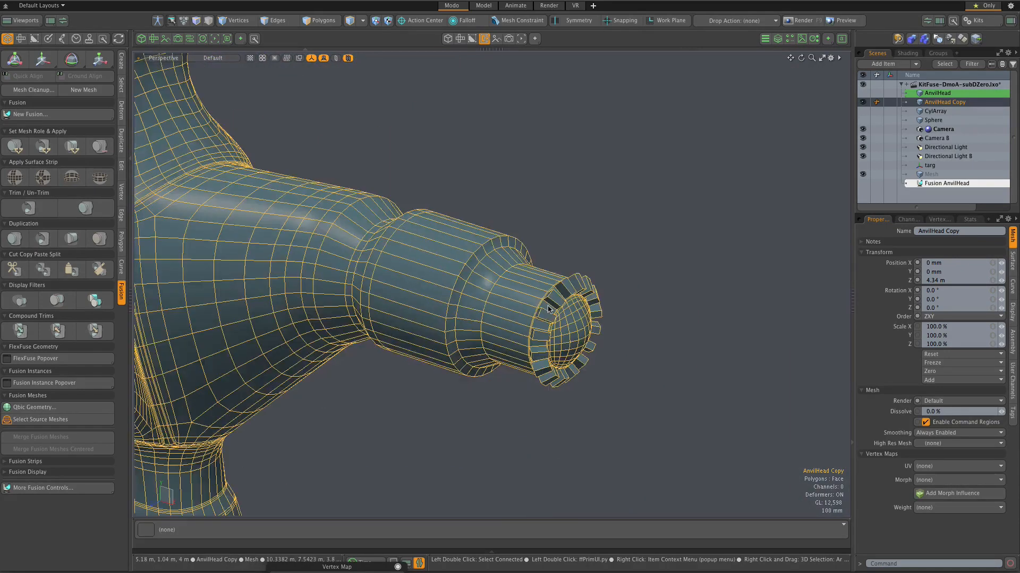
scroll(549, 310, "down", 3)
scroll(549, 310, "down", 1)
left_click(595, 348)
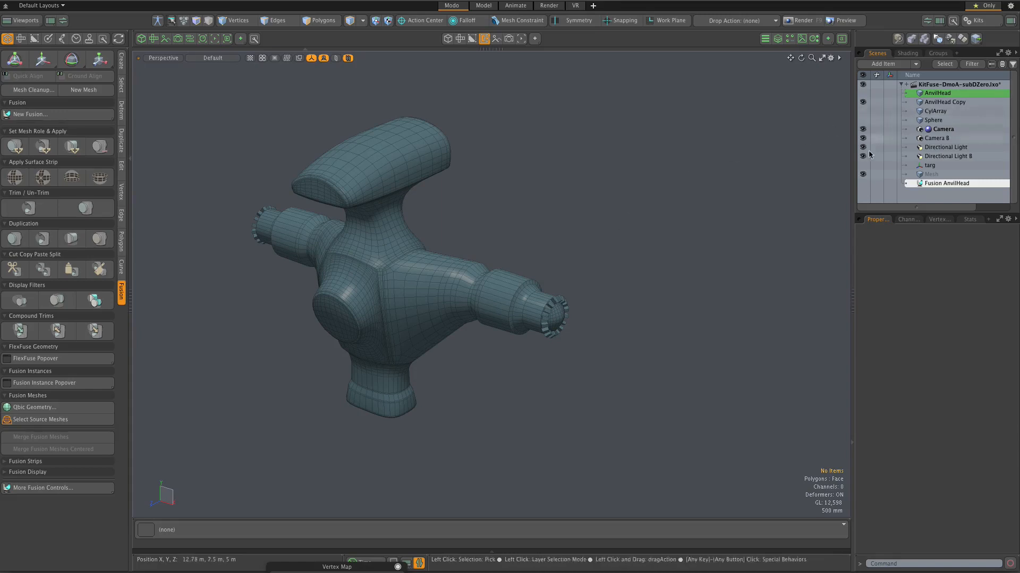
Step: Show the Fusion AnvilHead item and hide the AnvilHead Copy mesh
scroll(383, 215, "up", 2)
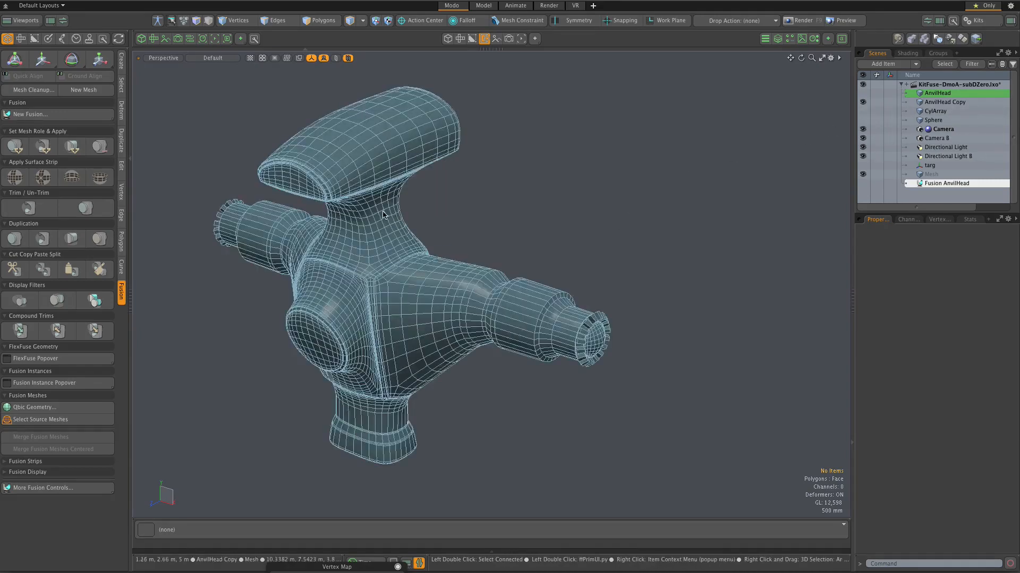
left_click(864, 184)
scroll(629, 153, "up", 5)
scroll(629, 152, "down", 5)
Step: Examine the fused AnvilHead surface from several angles, including its seams, arms and toothed tips
left_click_drag(629, 154, 645, 217, "alt")
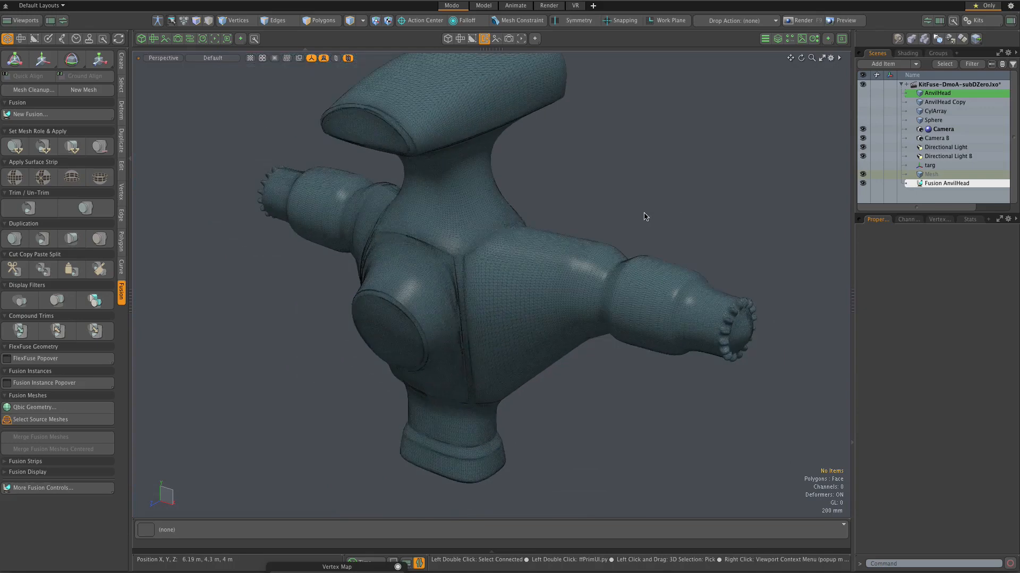
scroll(504, 223, "up", 3)
left_click_drag(507, 226, 553, 205, "alt")
scroll(555, 211, "down", 4)
mouse_move(391, 207)
left_mouse_down("alt")
mouse_move(431, 235)
mouse_move(385, 212)
left_mouse_up("alt")
scroll(383, 212, "up", 2)
scroll(465, 218, "down", 2)
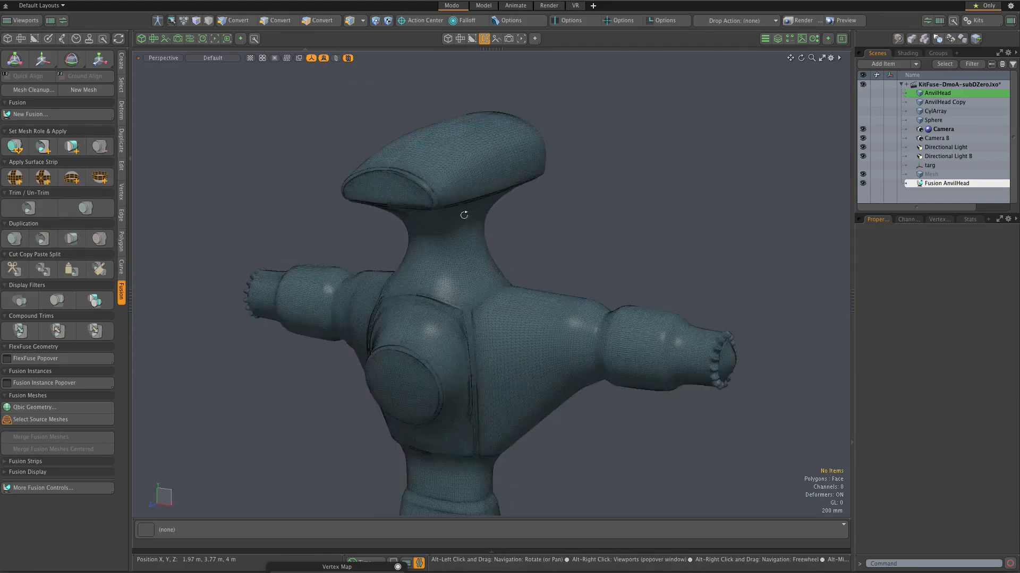
scroll(467, 209, "down", 3)
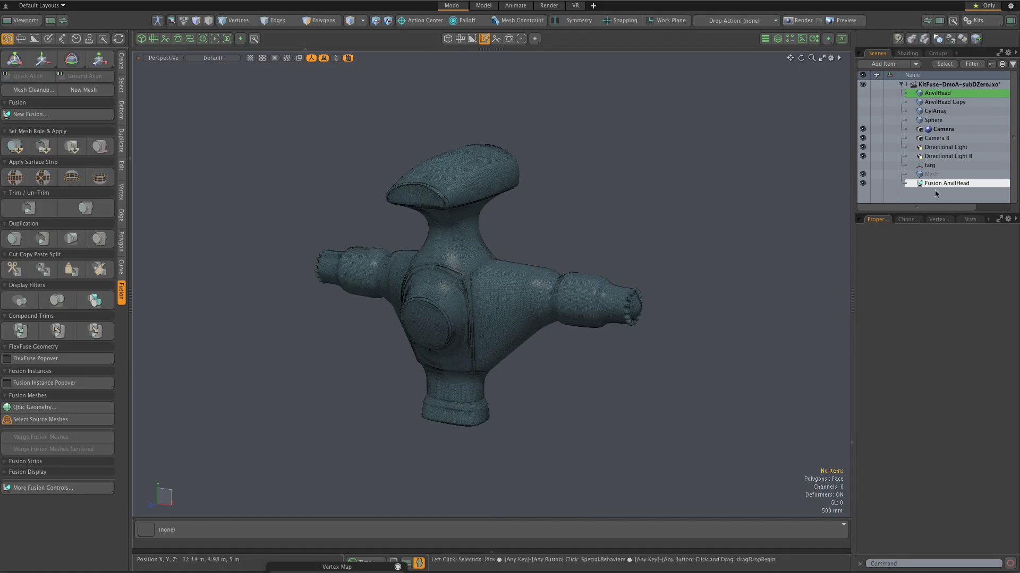
Step: Show and select the AnvilHead source mesh and set its Fusion SubDivs to 0
left_click(863, 93)
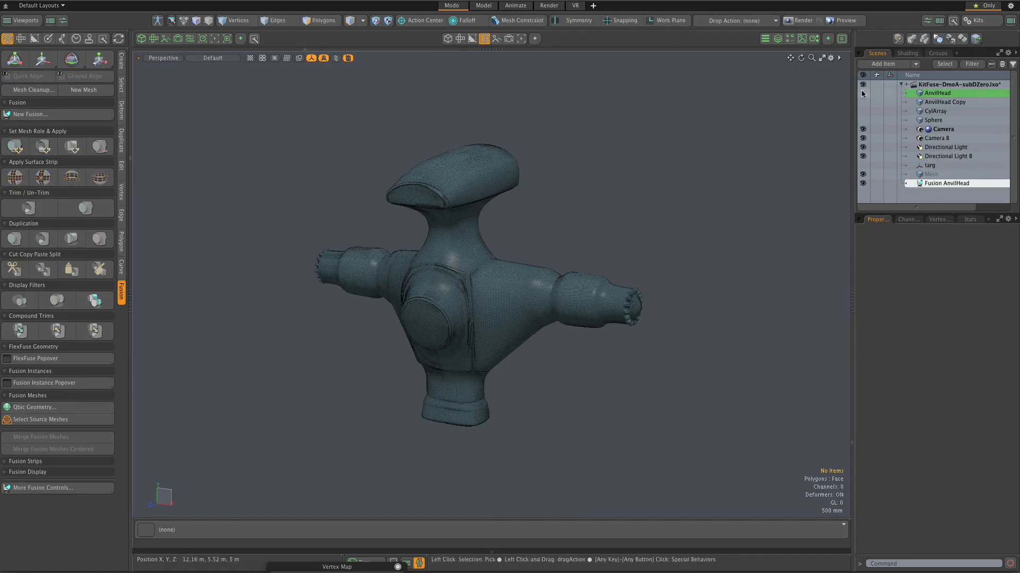
left_click(941, 96)
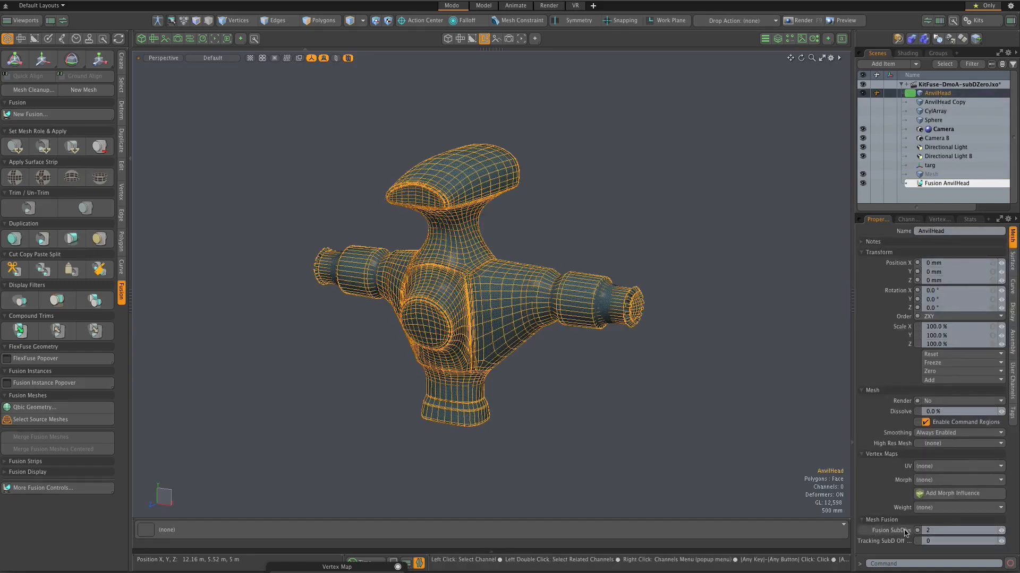
scroll(844, 486, "up", 2)
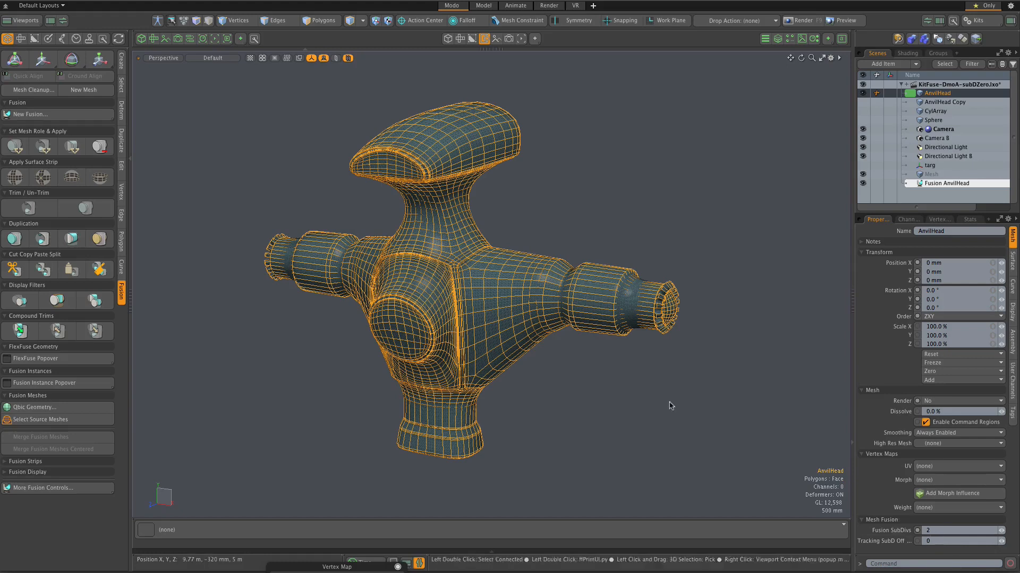
scroll(587, 239, "up", 3)
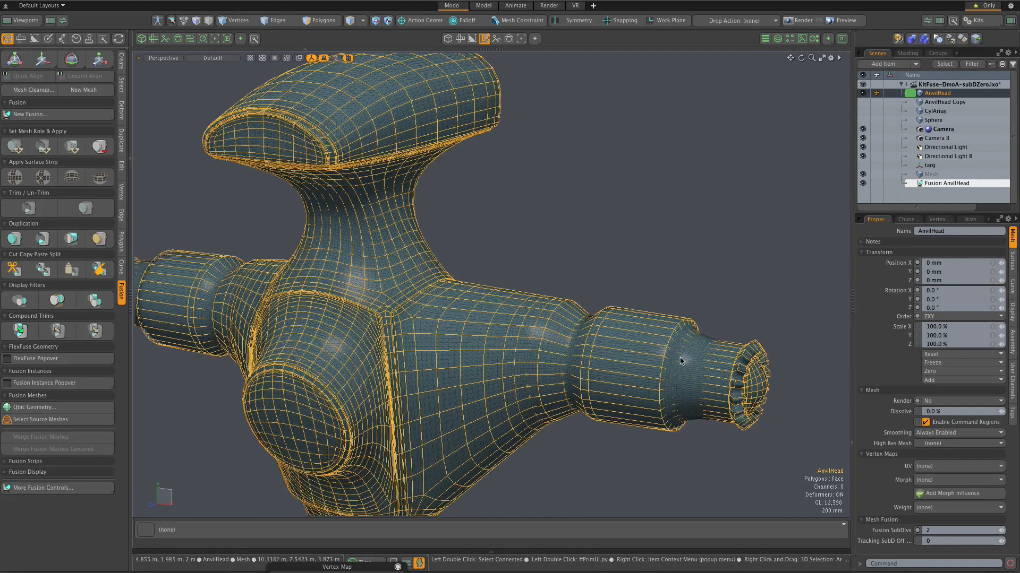
scroll(669, 345, "up", 2)
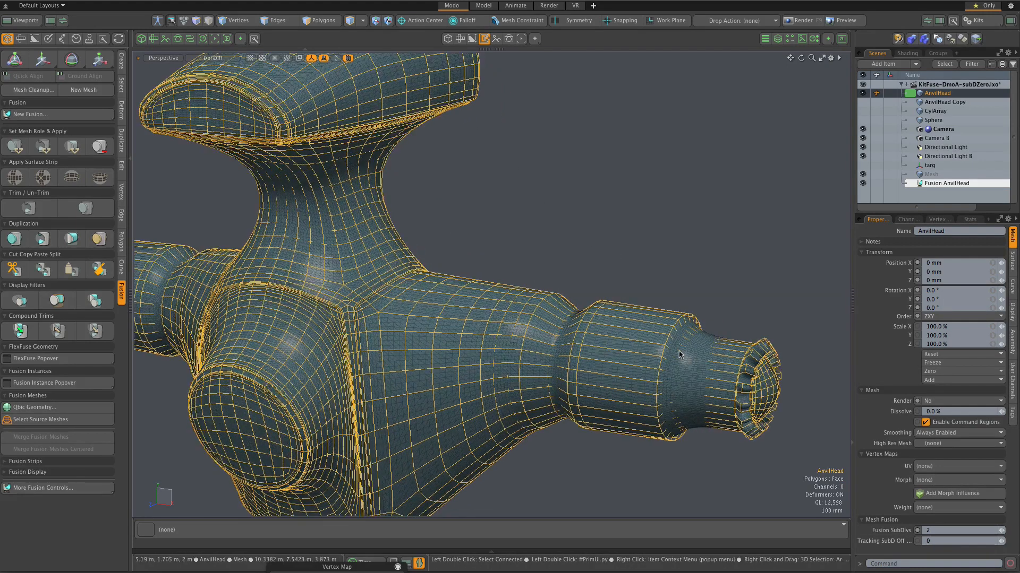
left_click(999, 531)
left_click(999, 531)
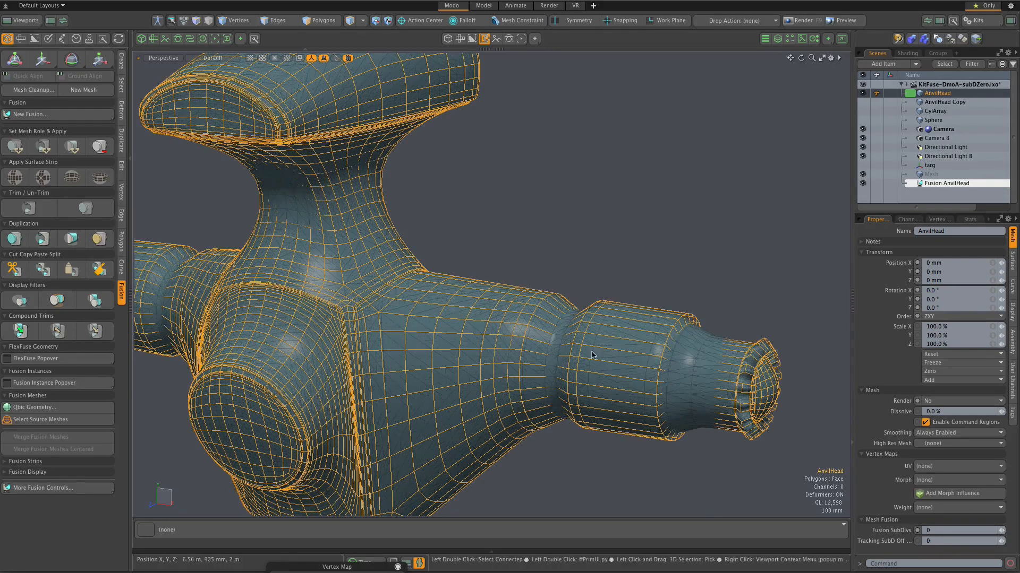
Step: Strengthen the perspective viewport's wireframe overlay so the fusion's polygon edges on the arm stand out
scroll(478, 258, "down", 2)
scroll(490, 239, "up", 4)
scroll(548, 274, "up", 1)
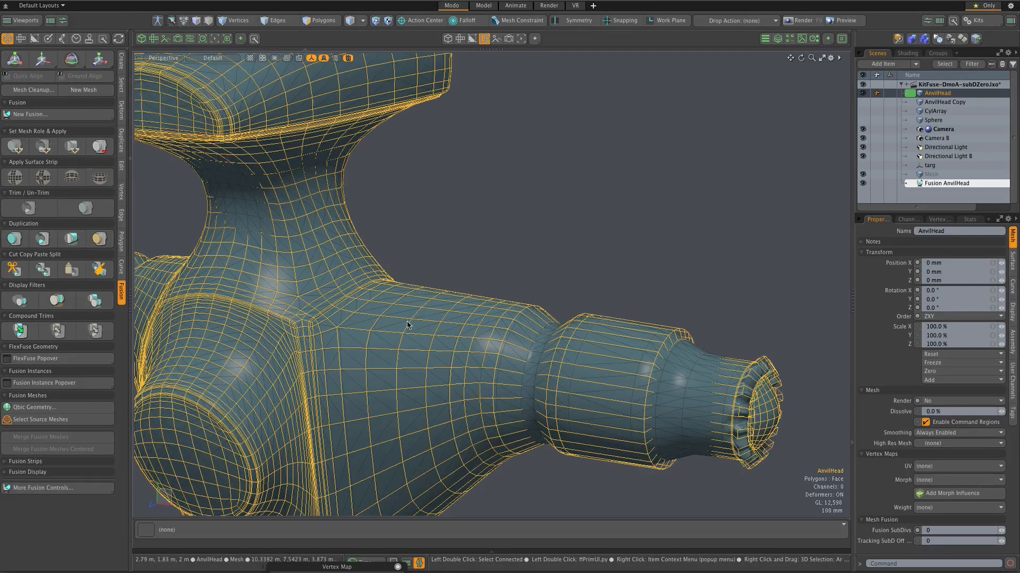
scroll(409, 326, "up", 6)
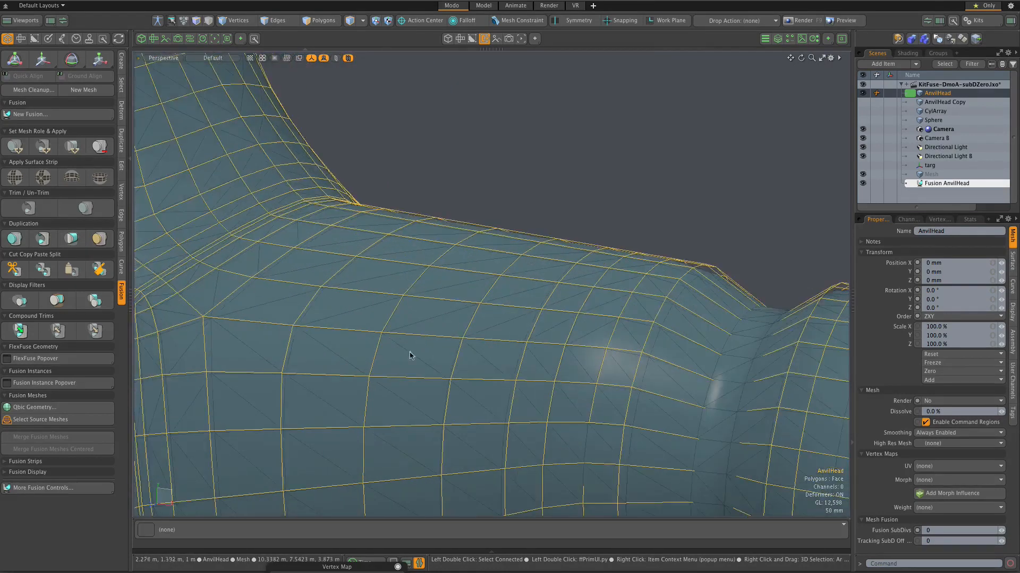
scroll(401, 348, "up", 1)
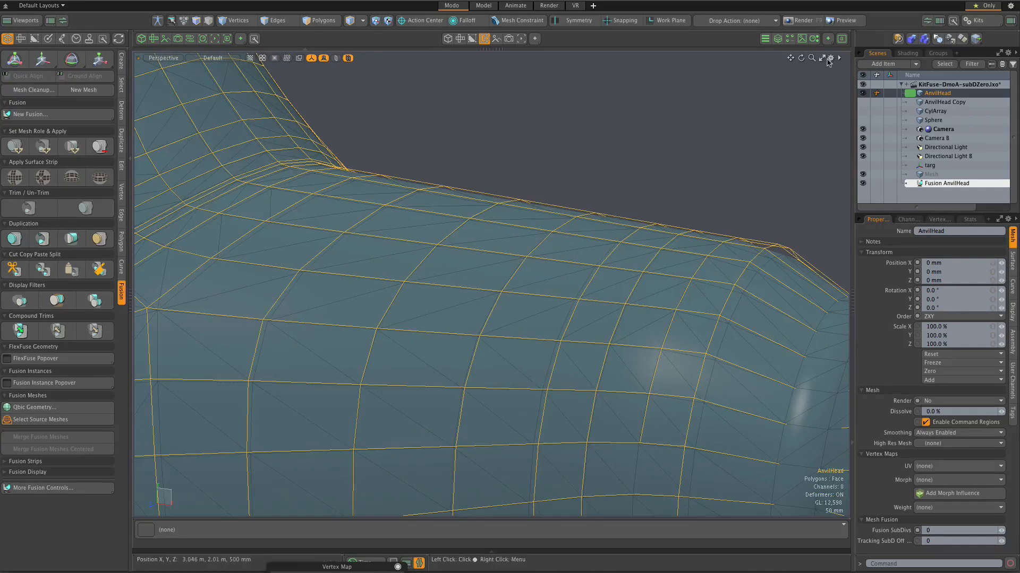
left_click(830, 59)
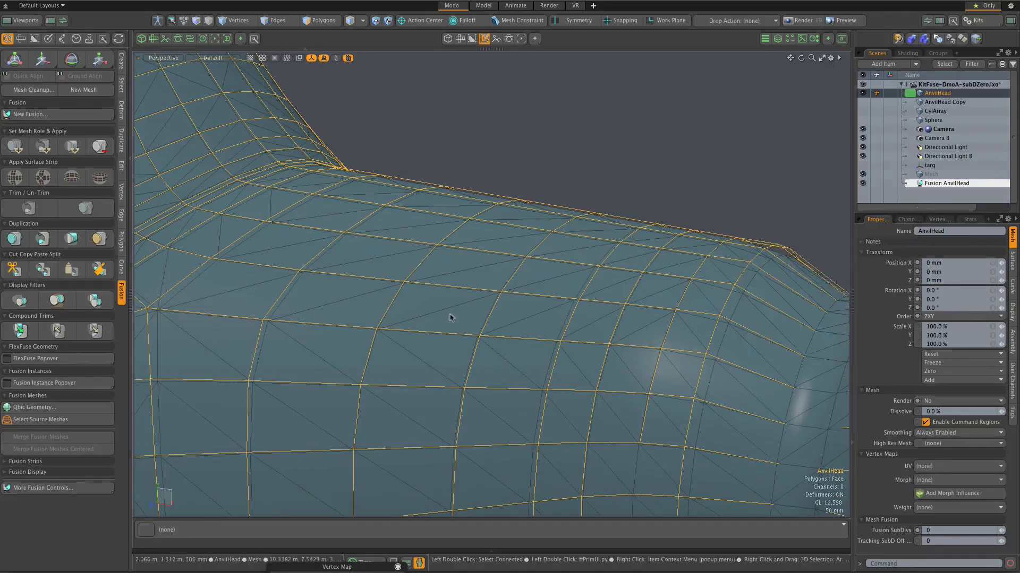
Step: Compare the fusion's triangulated polygons with the AnvilHead source wireframe along the arm near the central body
scroll(449, 316, "up", 5)
scroll(378, 316, "down", 5)
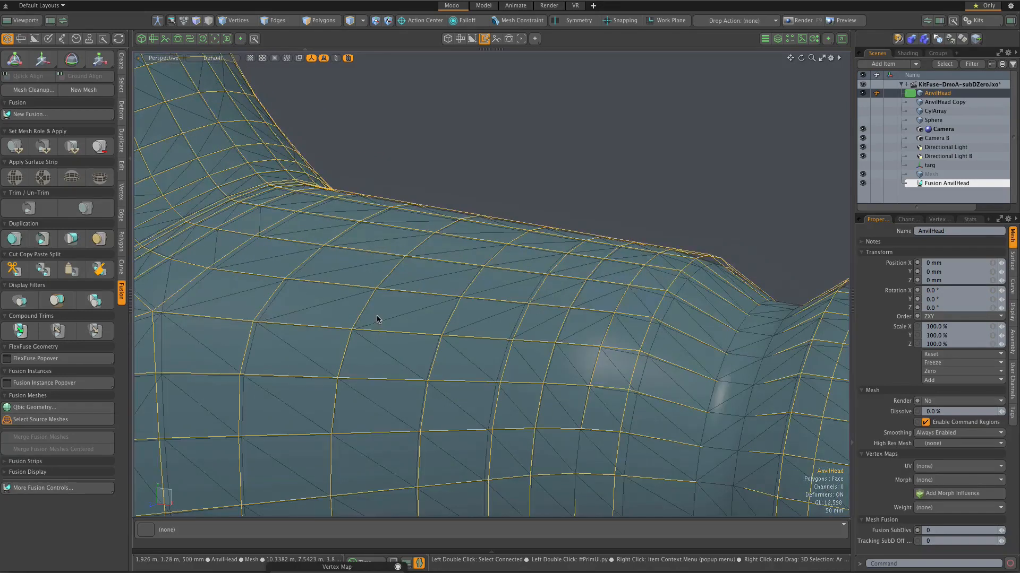
scroll(381, 313, "down", 2)
scroll(384, 311, "up", 2)
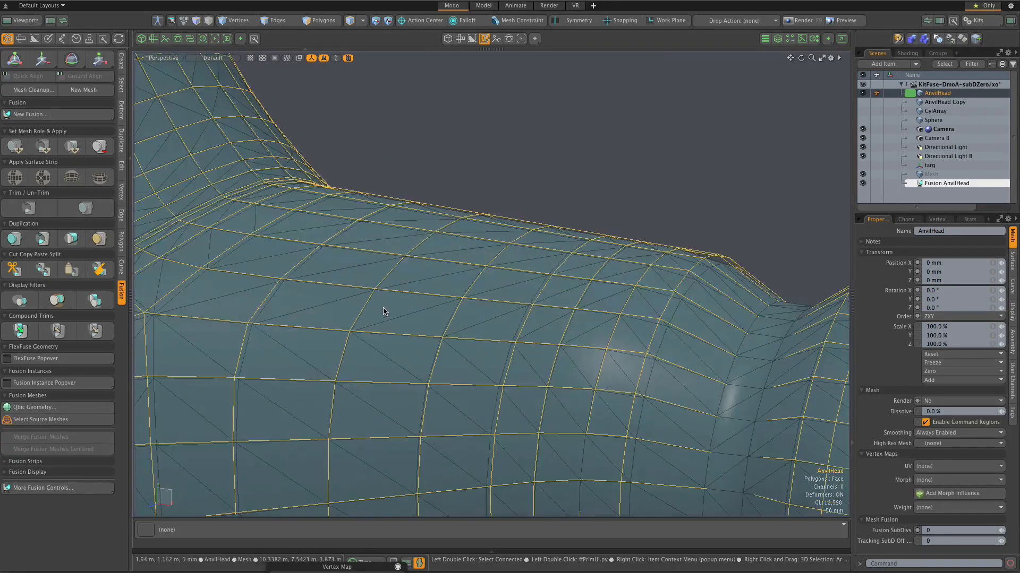
scroll(409, 301, "up", 3)
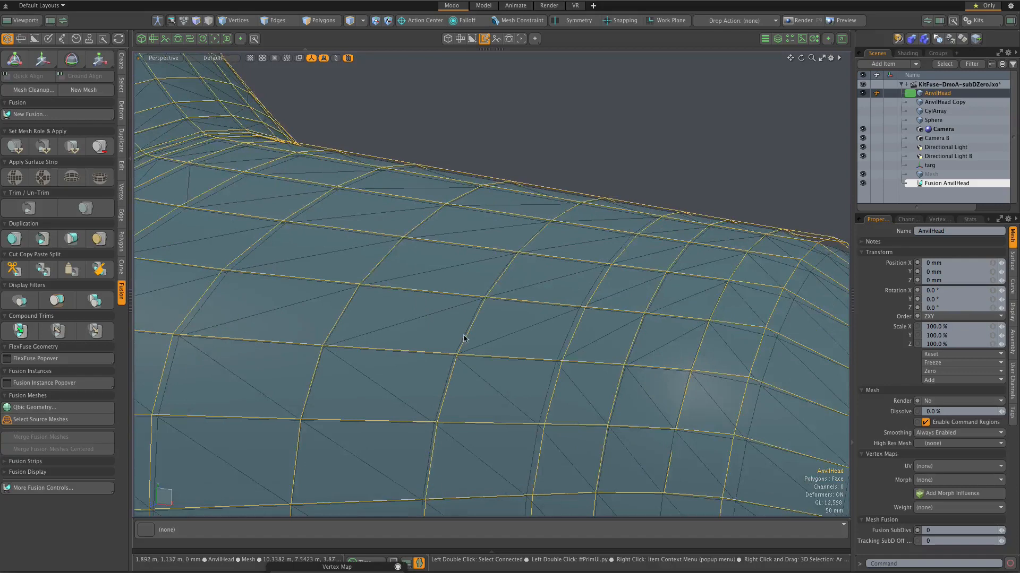
scroll(464, 339, "down", 5)
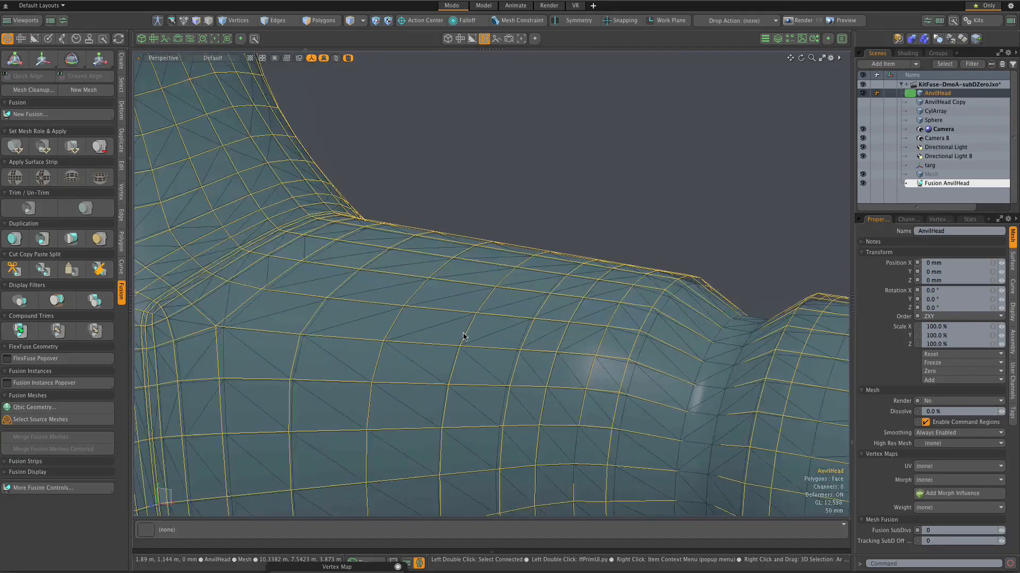
scroll(453, 317, "up", 2)
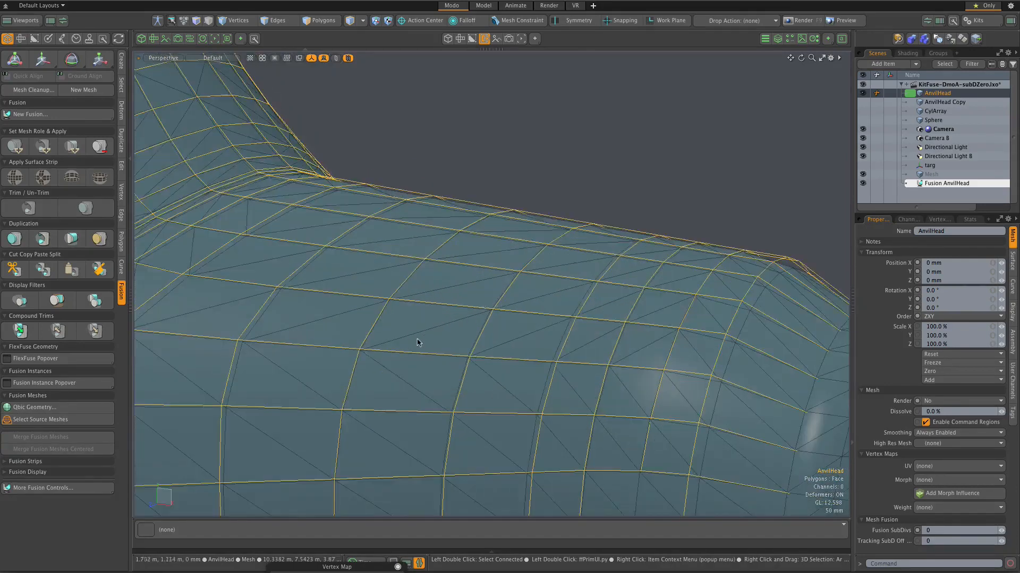
Step: Compare the AnvilHead source wireframe with the fused surface on the arm and across the whole model
scroll(456, 316, "up", 2)
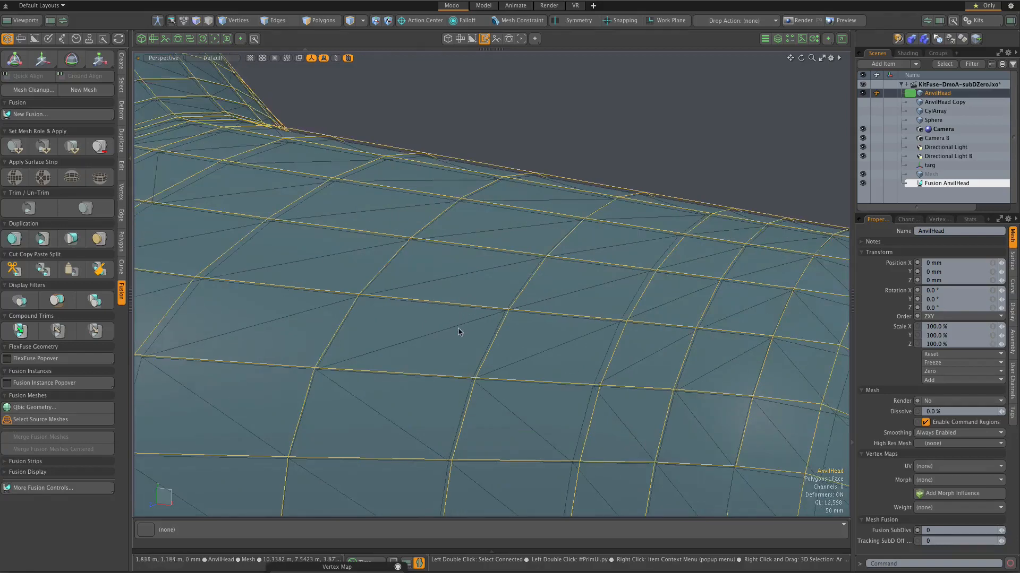
scroll(460, 332, "down", 1)
scroll(455, 266, "down", 6)
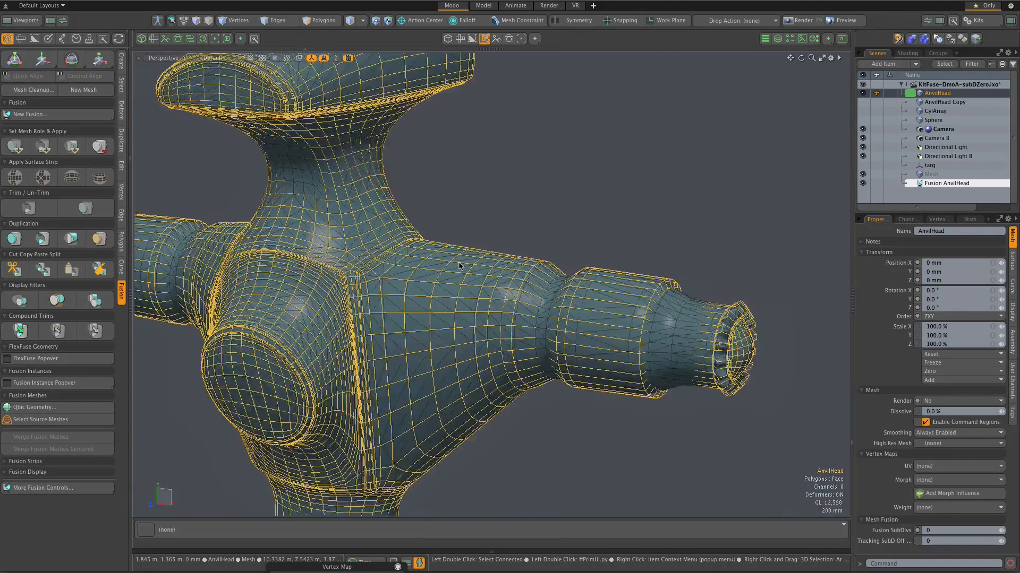
scroll(339, 201, "up", 2)
scroll(459, 282, "down", 3)
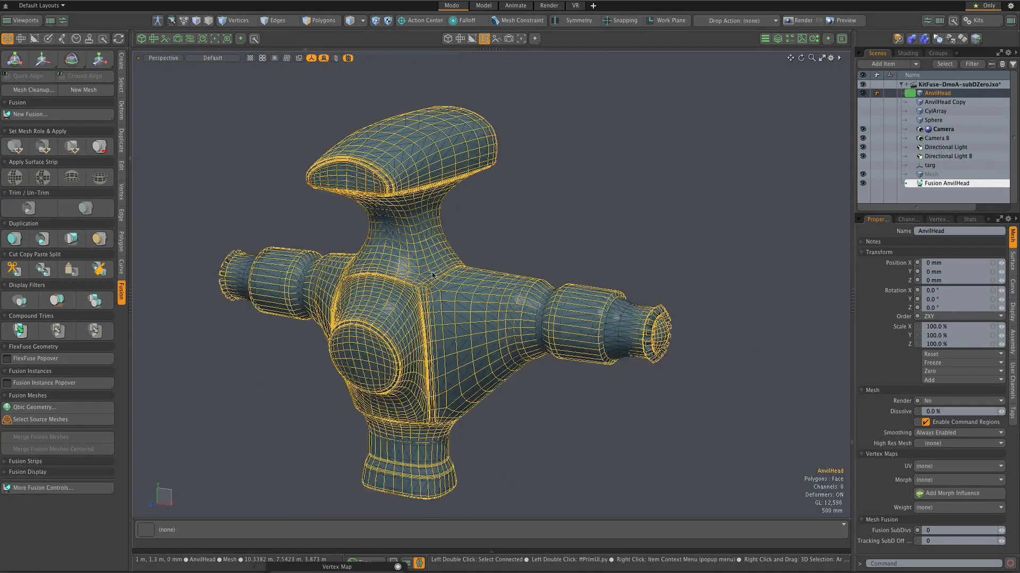
scroll(424, 267, "up", 2)
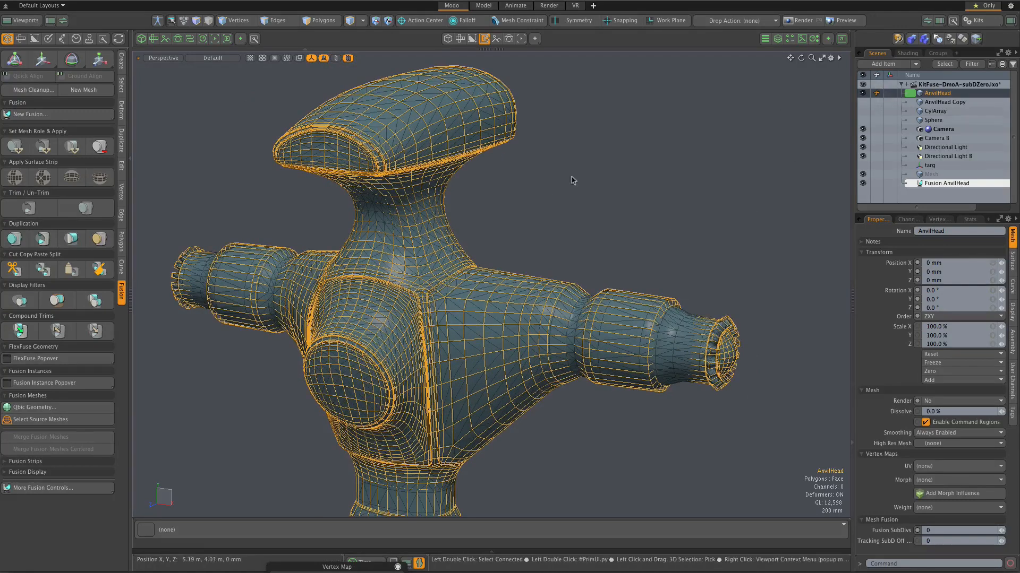
Step: Hide the AnvilHead source mesh and examine the fusion's own polygons around the neck, central body and arms
left_click(862, 93)
scroll(501, 321, "up", 2)
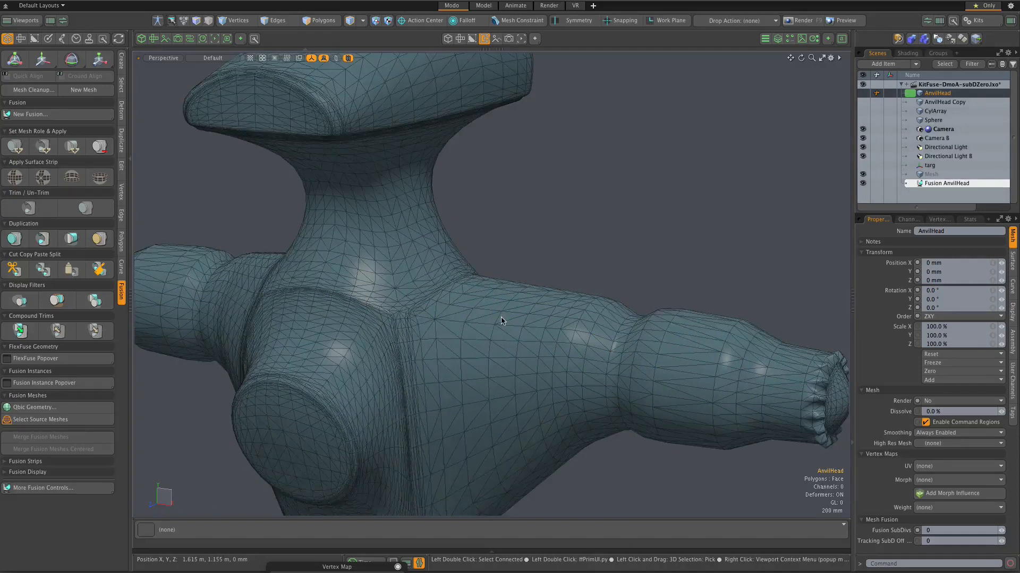
scroll(502, 321, "down", 1)
scroll(425, 282, "up", 4)
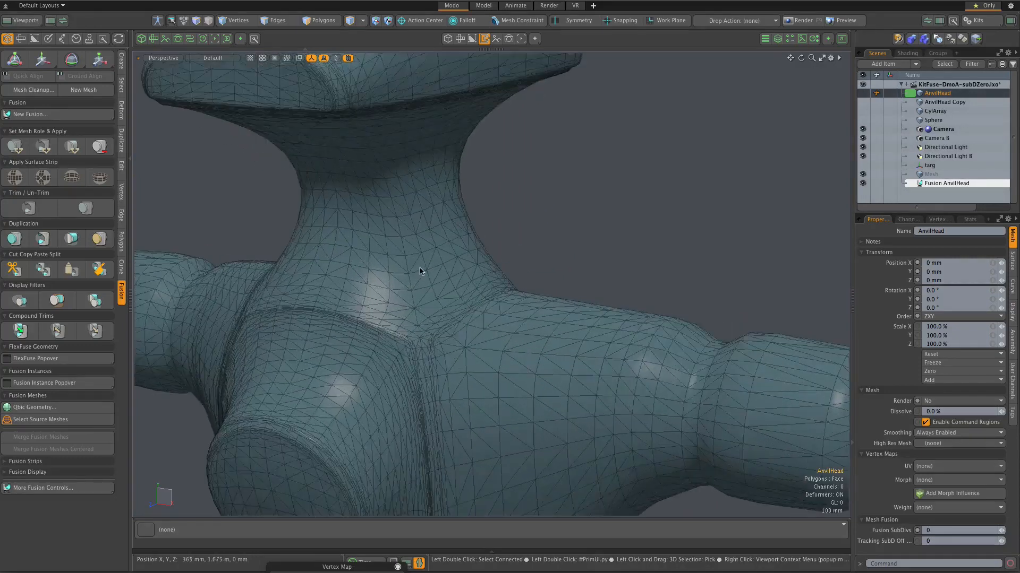
scroll(420, 270, "down", 1)
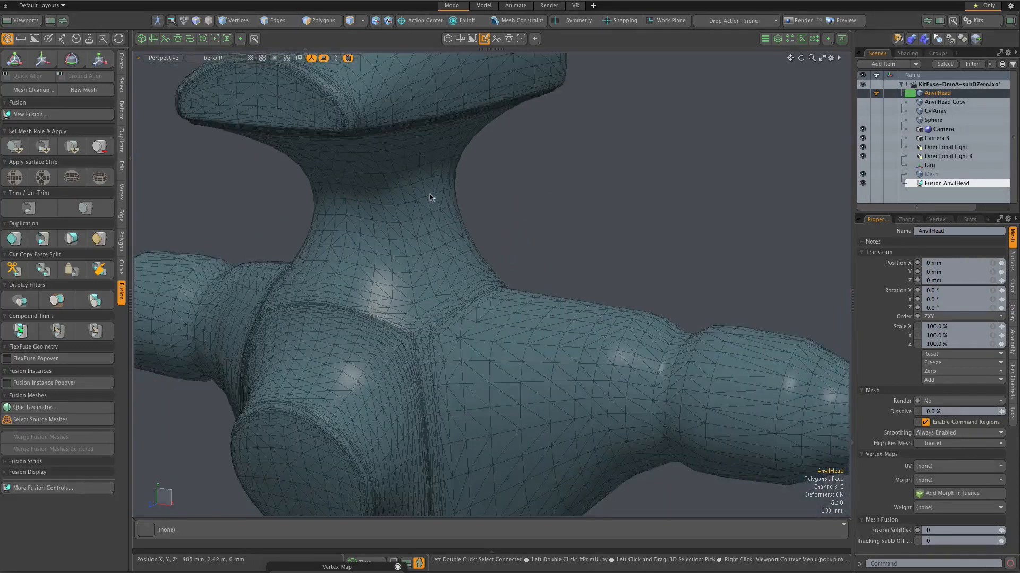
scroll(430, 198, "up", 1)
scroll(431, 197, "down", 3)
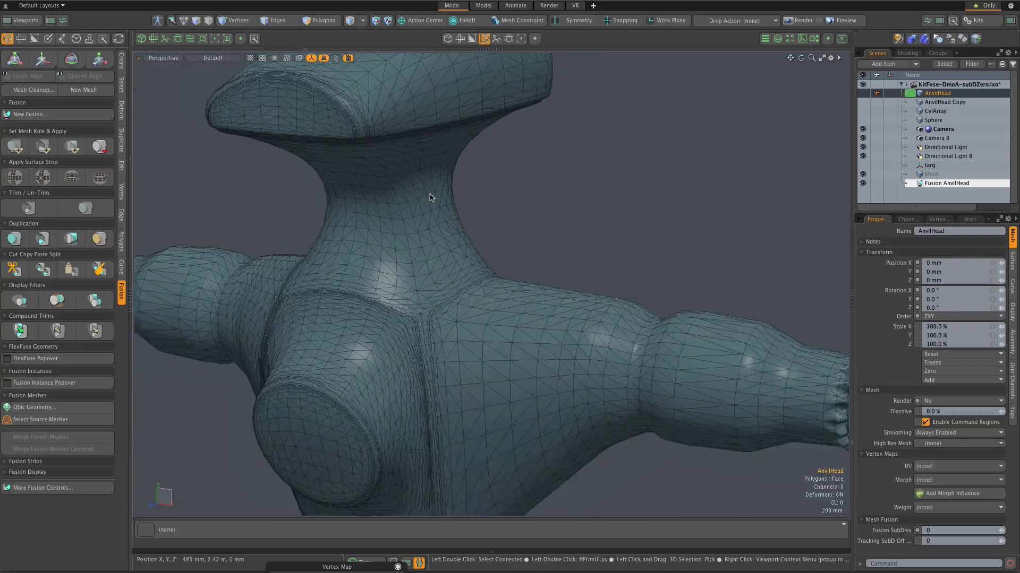
scroll(430, 198, "down", 1)
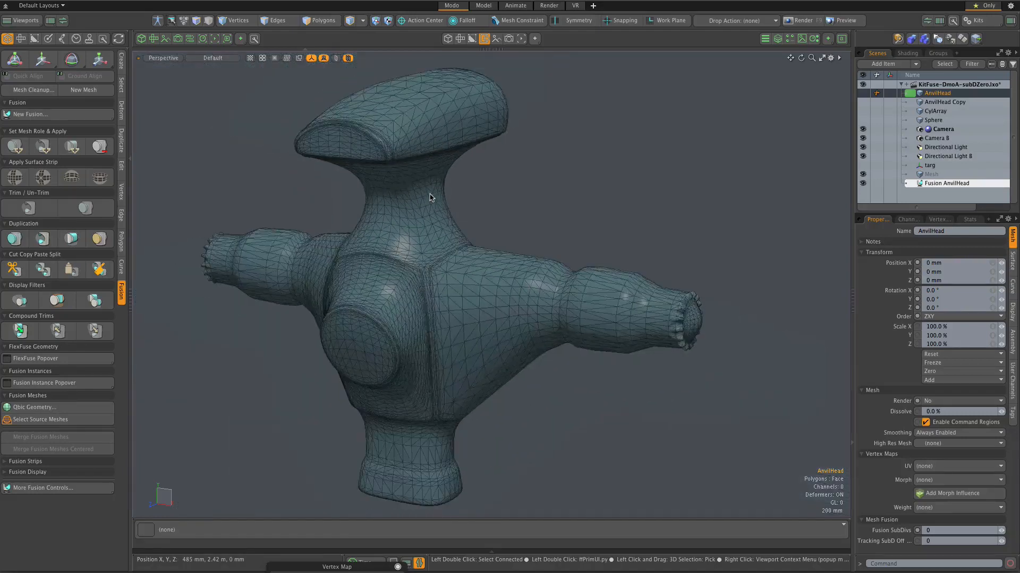
scroll(430, 198, "up", 1)
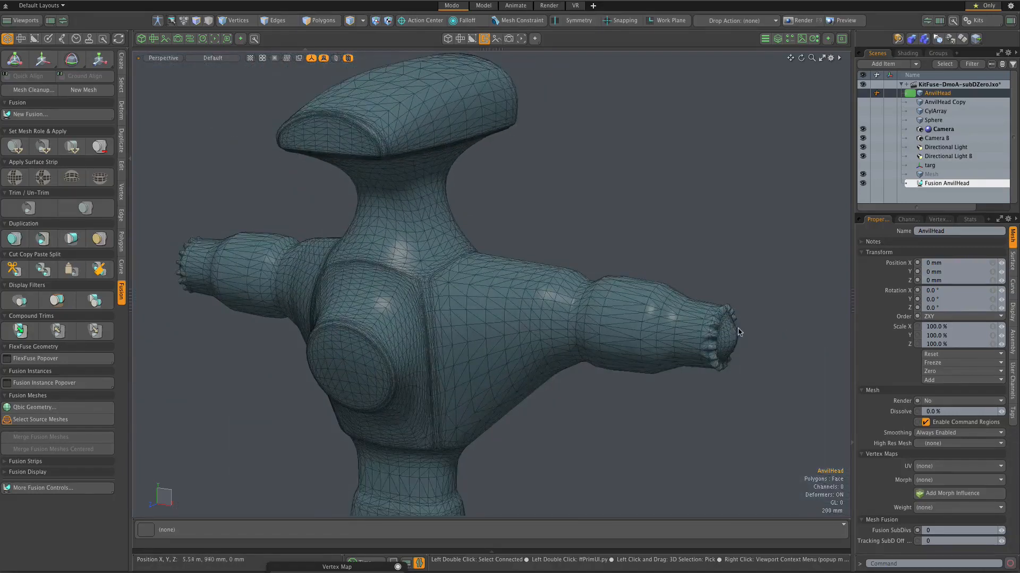
Step: Inspect the fused polygons around the arm's toothed tip and its rounded end cap
scroll(735, 333, "up", 5)
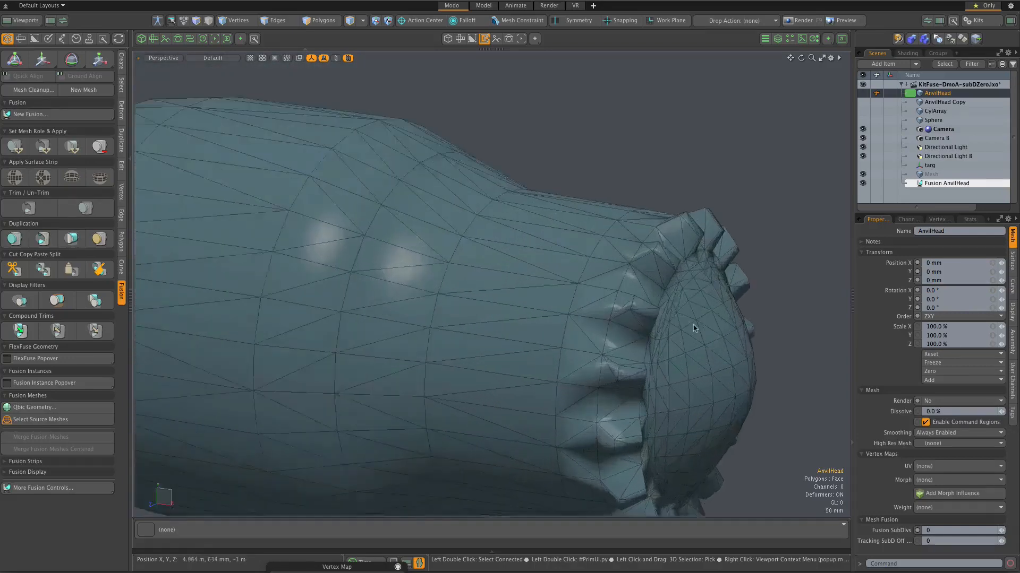
scroll(669, 321, "up", 2)
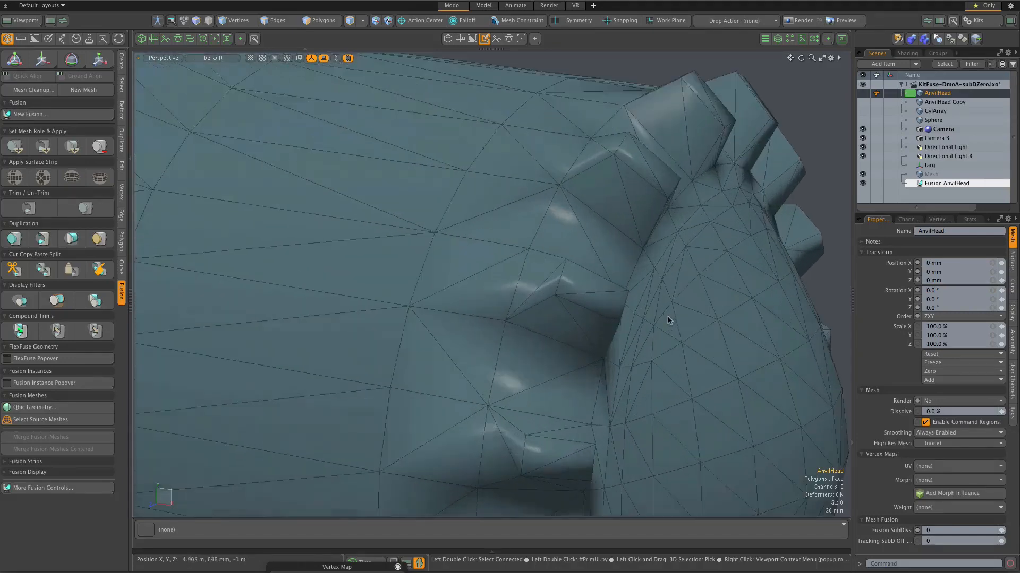
scroll(643, 312, "down", 2)
scroll(640, 309, "down", 4)
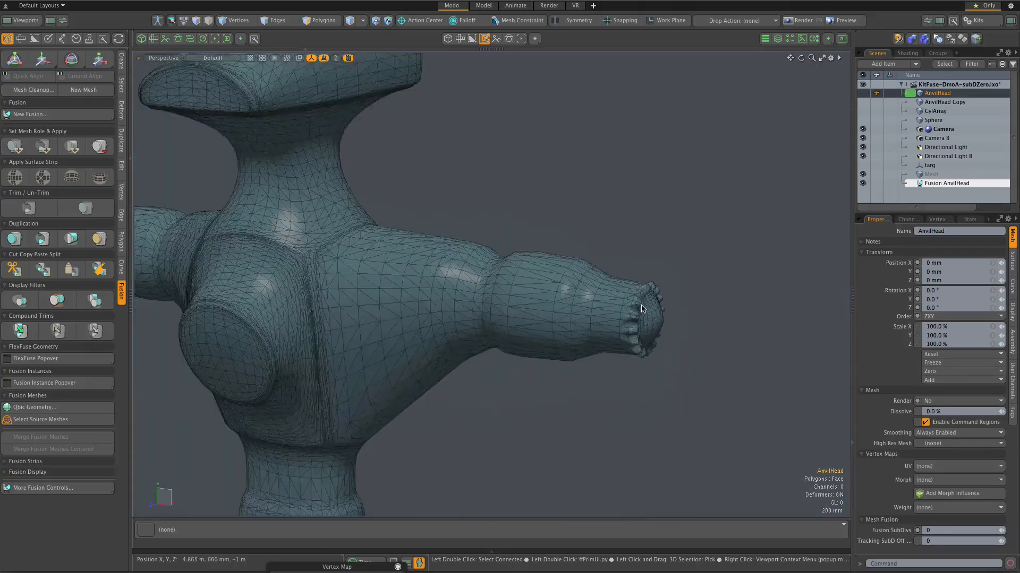
scroll(641, 308, "down", 2)
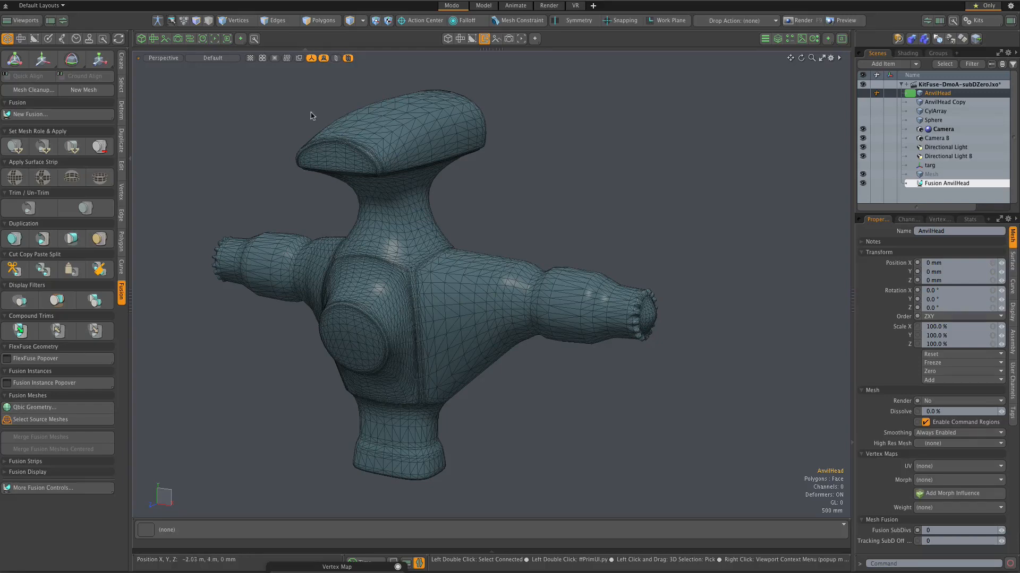
Step: Examine the polygon density on the anvil-shaped top and the neck of the fusion
scroll(310, 116, "up", 2)
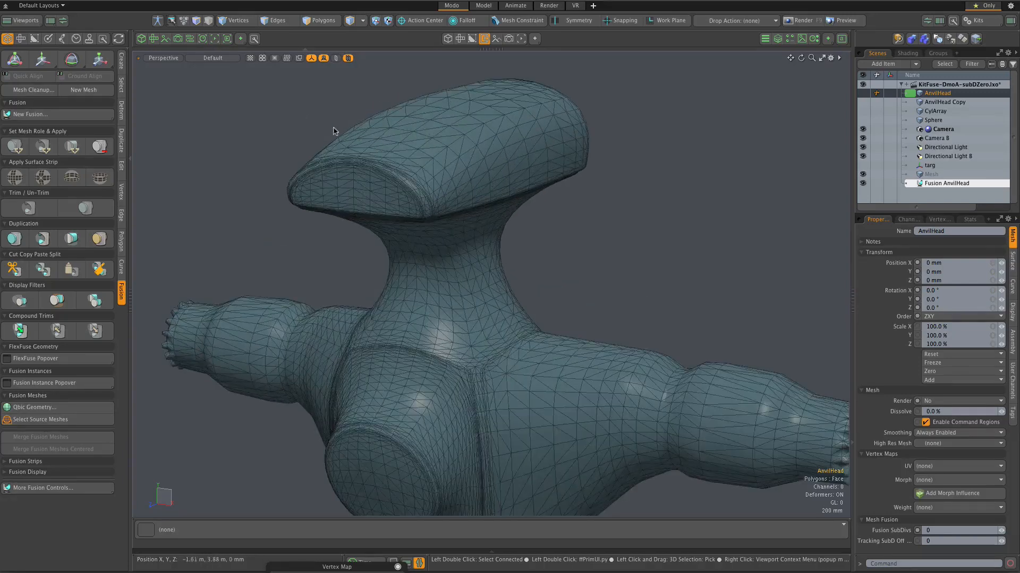
scroll(334, 131, "up", 1)
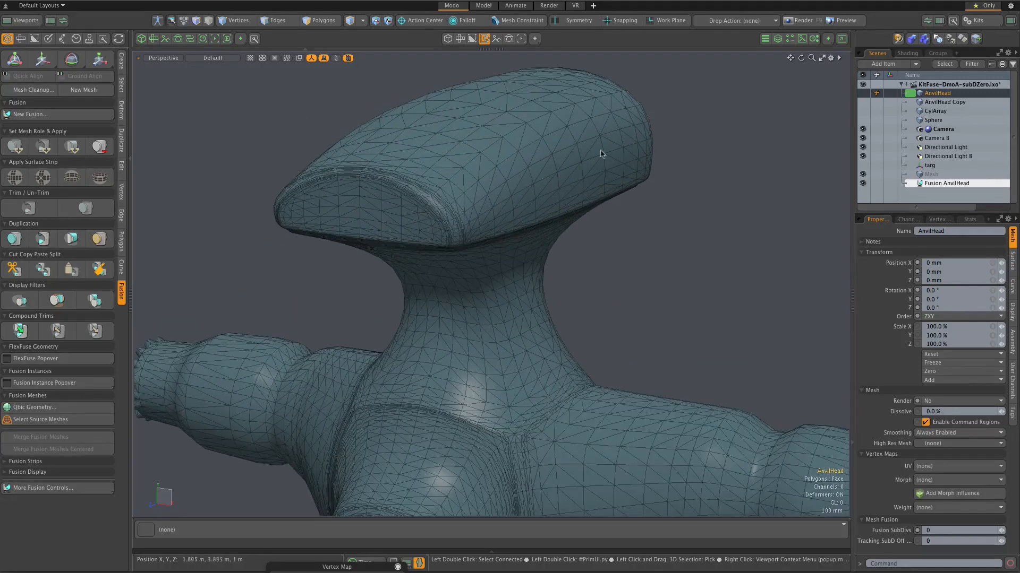
scroll(600, 144, "up", 1)
scroll(419, 154, "down", 3)
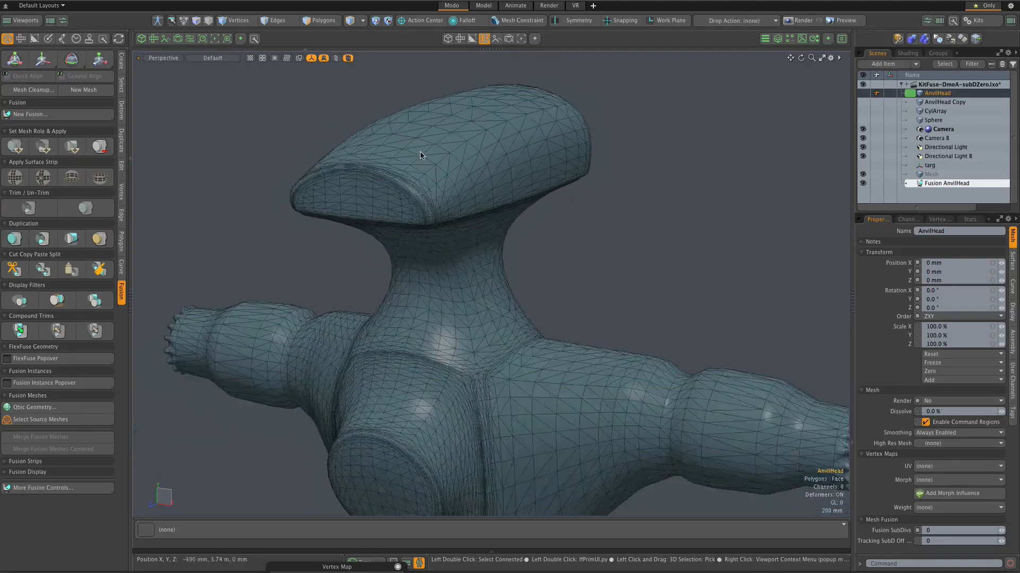
scroll(474, 124, "up", 2)
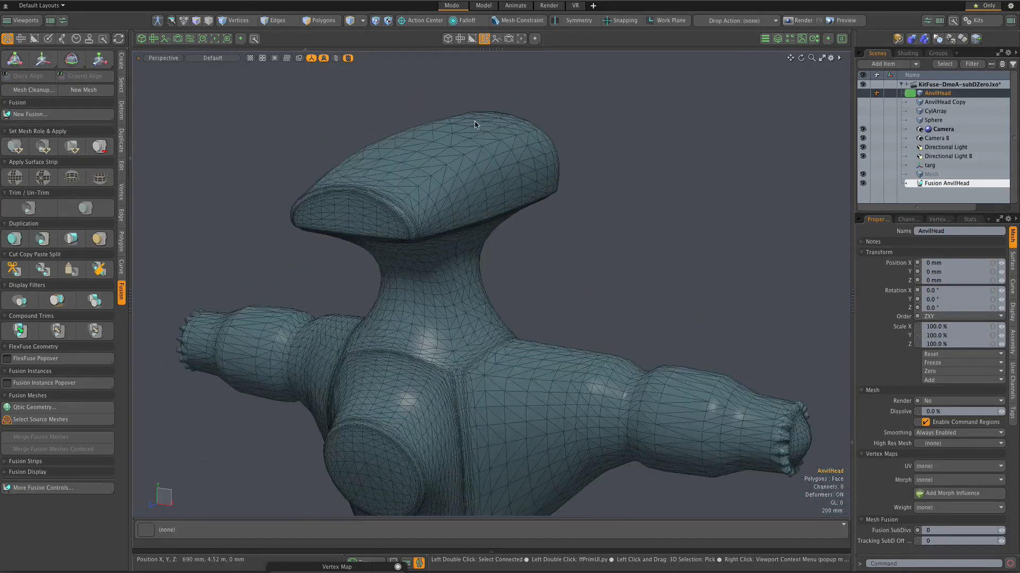
scroll(482, 147, "down", 2)
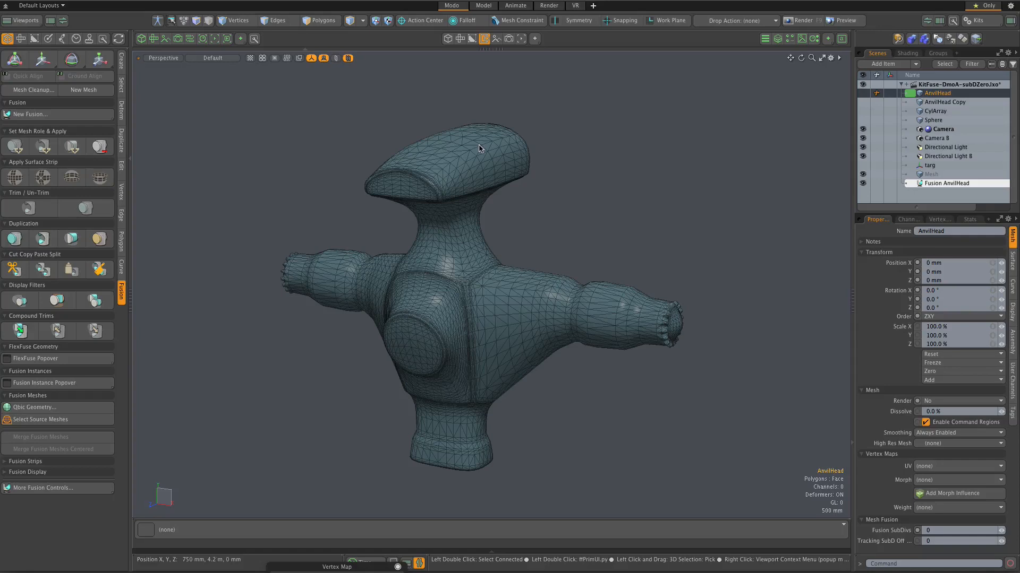
scroll(477, 141, "up", 3)
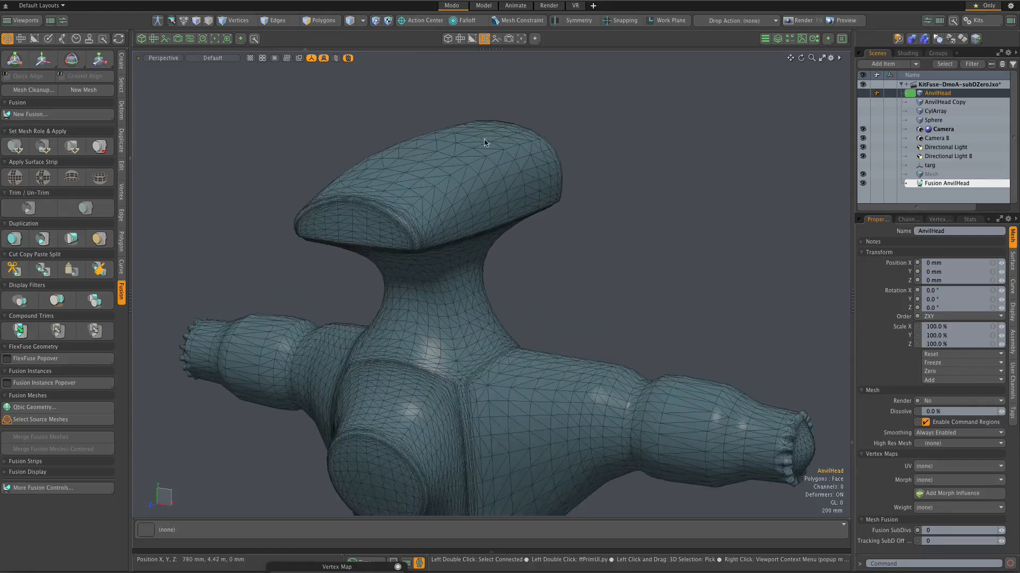
scroll(430, 176, "down", 2)
scroll(688, 375, "up", 5)
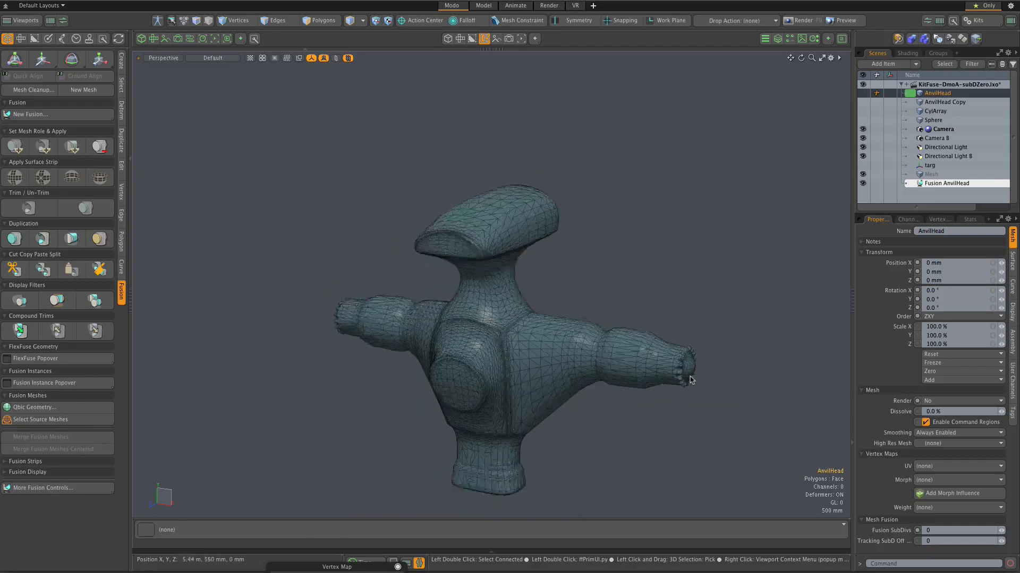
Step: Examine up close how the fusion's polygons form the teeth and the seam at the arm's tip
scroll(626, 311, "up", 4)
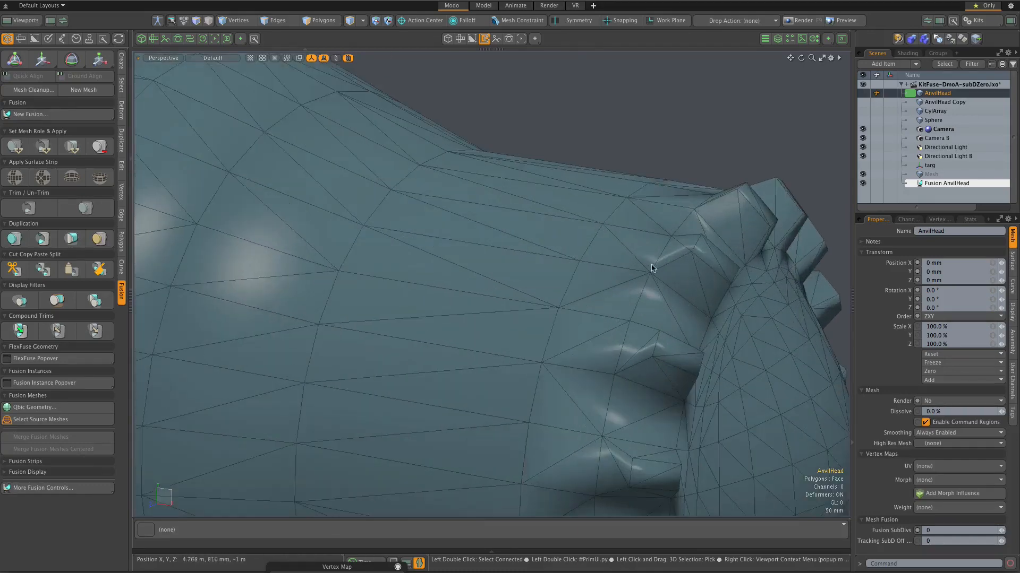
left_click_drag(698, 270, 653, 249, "alt")
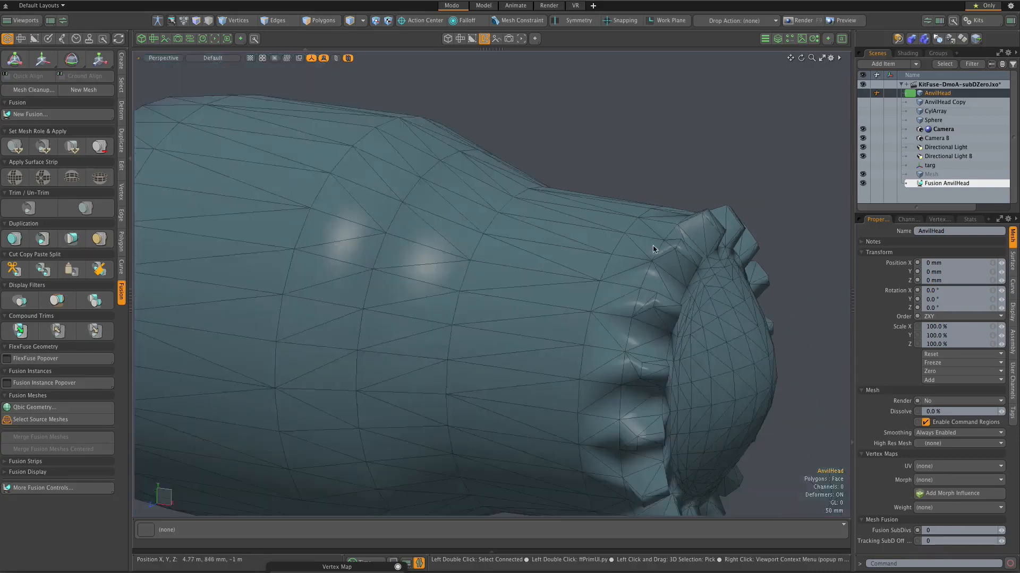
scroll(653, 250, "up", 2)
scroll(653, 250, "down", 3)
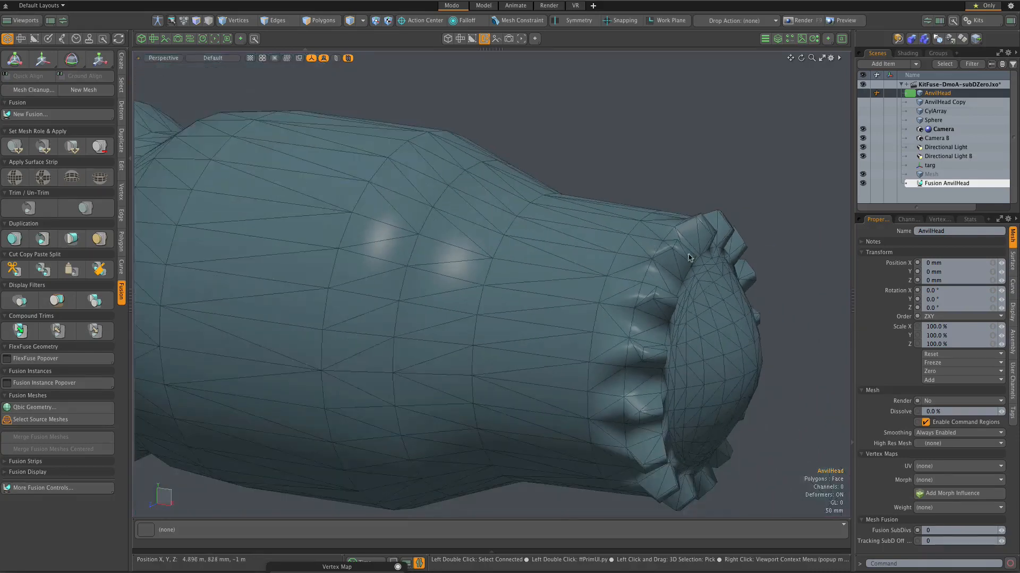
scroll(688, 257, "up", 3)
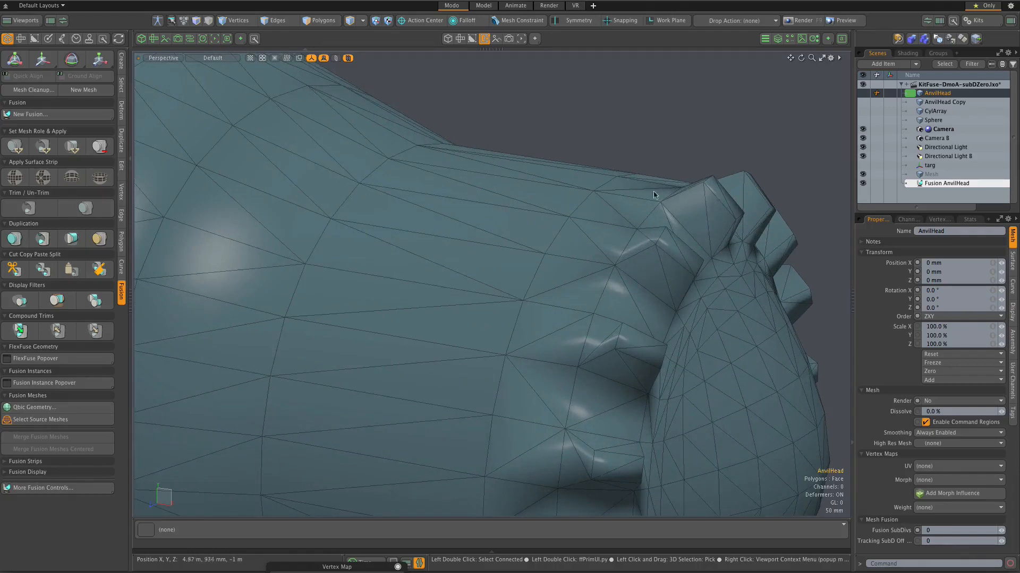
scroll(674, 198, "down", 5)
scroll(578, 172, "down", 2)
scroll(556, 161, "up", 1)
scroll(679, 214, "up", 2)
scroll(679, 213, "down", 3)
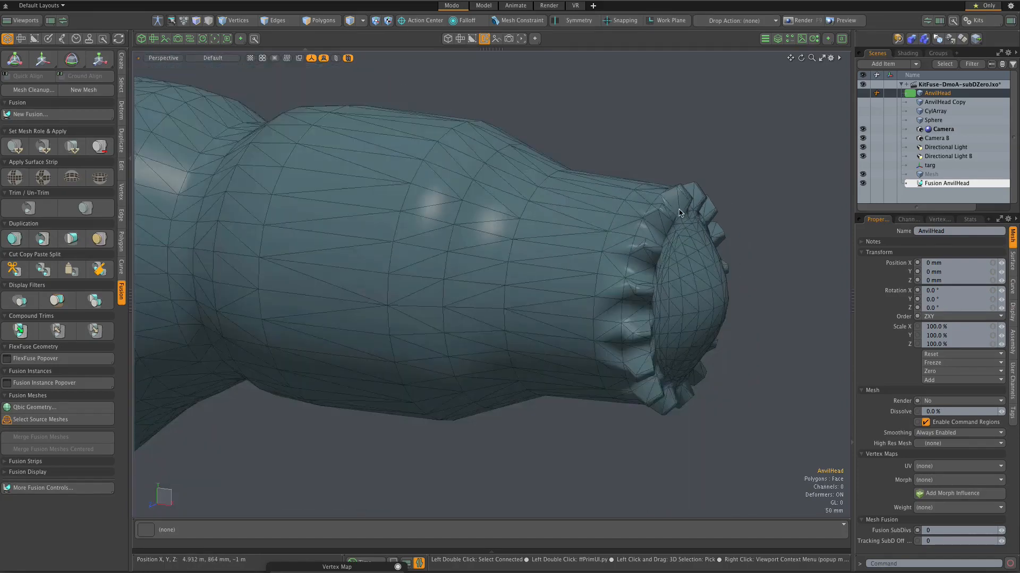
Step: Compare the polygon density along the arm, from the central body out to the toothed tip
scroll(641, 222, "down", 2)
scroll(532, 190, "down", 2)
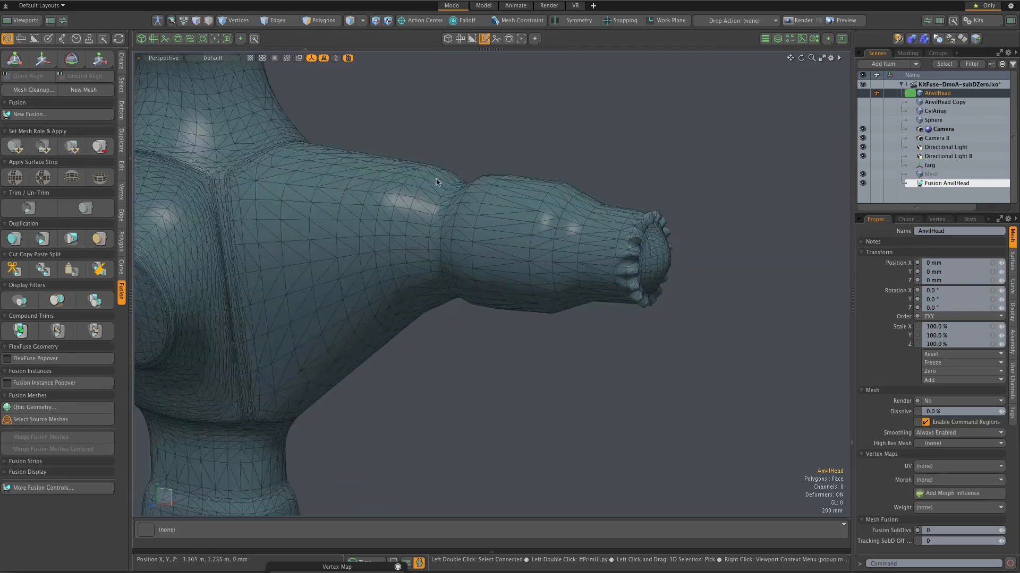
scroll(436, 180, "down", 2)
scroll(435, 180, "up", 2)
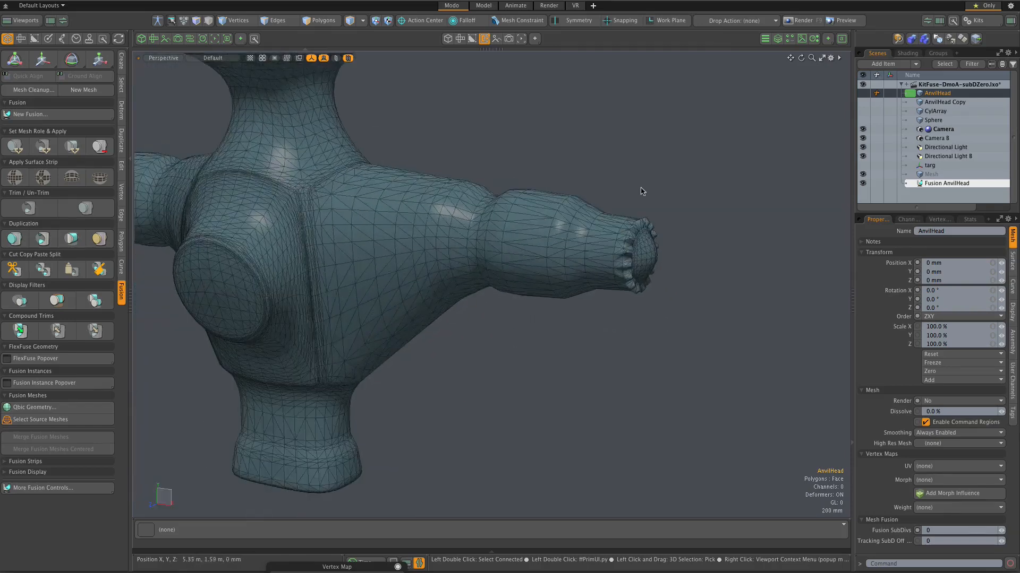
scroll(574, 193, "up", 1)
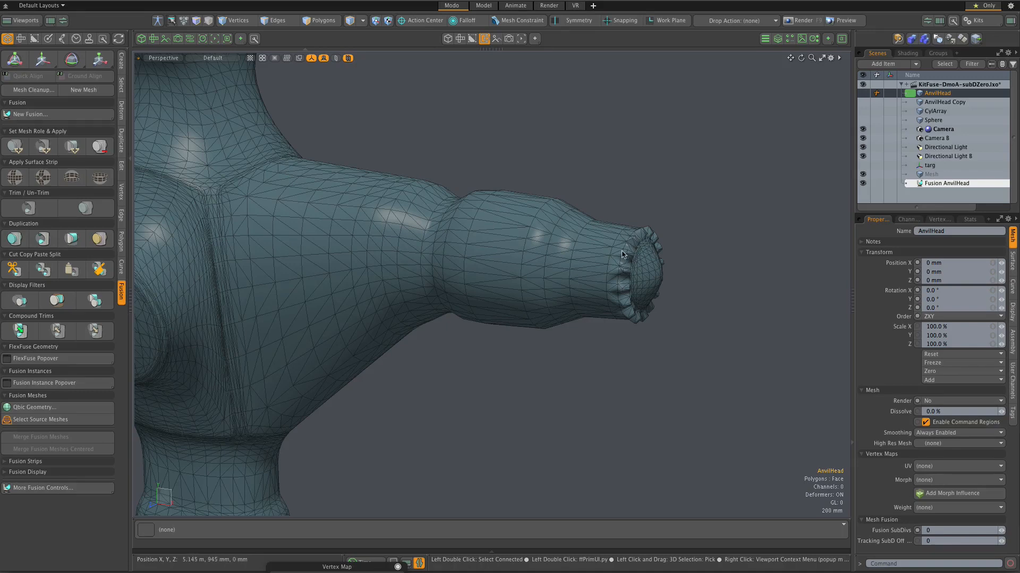
scroll(634, 221, "up", 3)
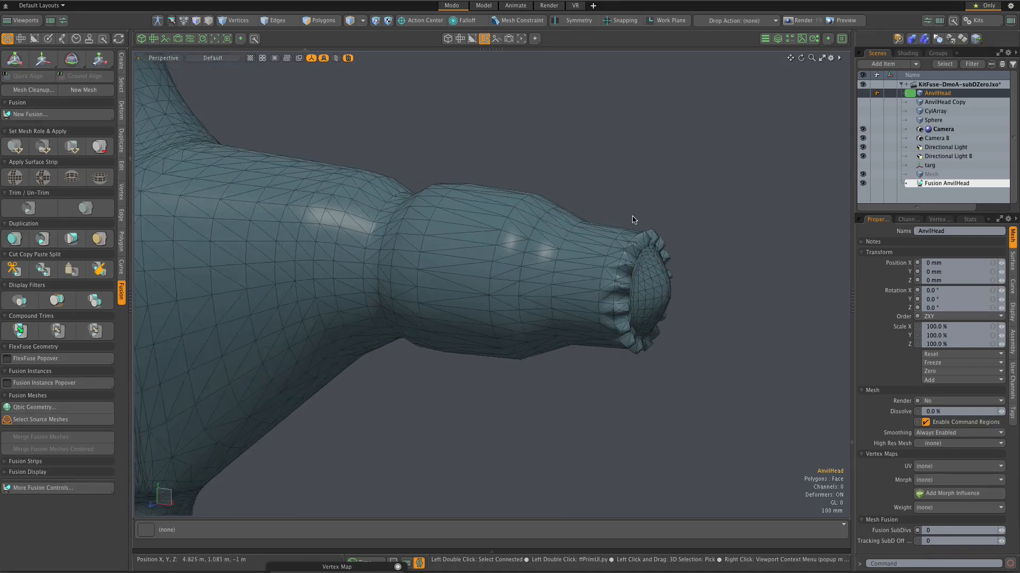
scroll(632, 221, "up", 2)
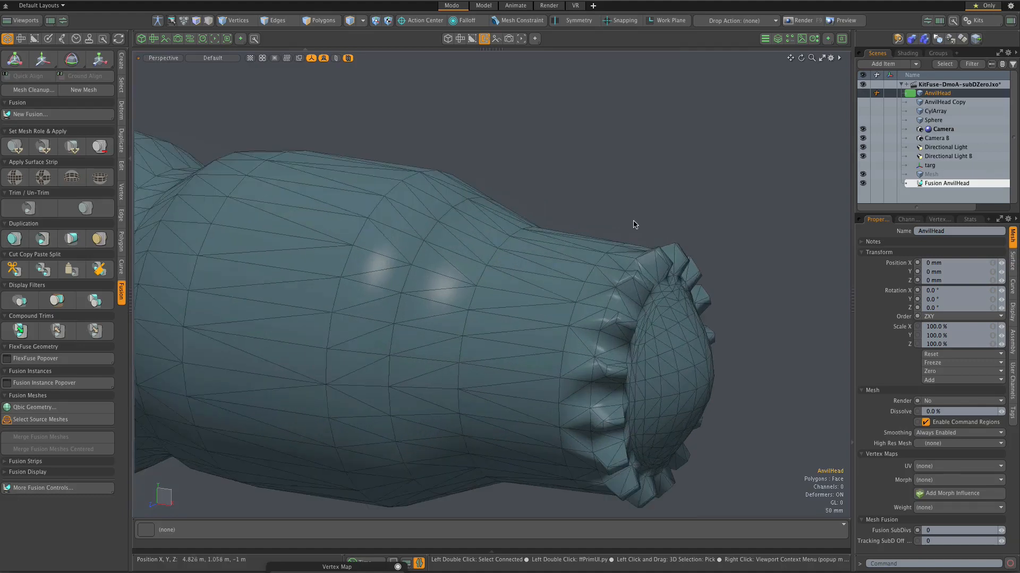
Step: Show the AnvilHead source mesh again and compare its wireframe with the fused teeth at the arm's tip
double_click(673, 258)
scroll(658, 263, "up", 4)
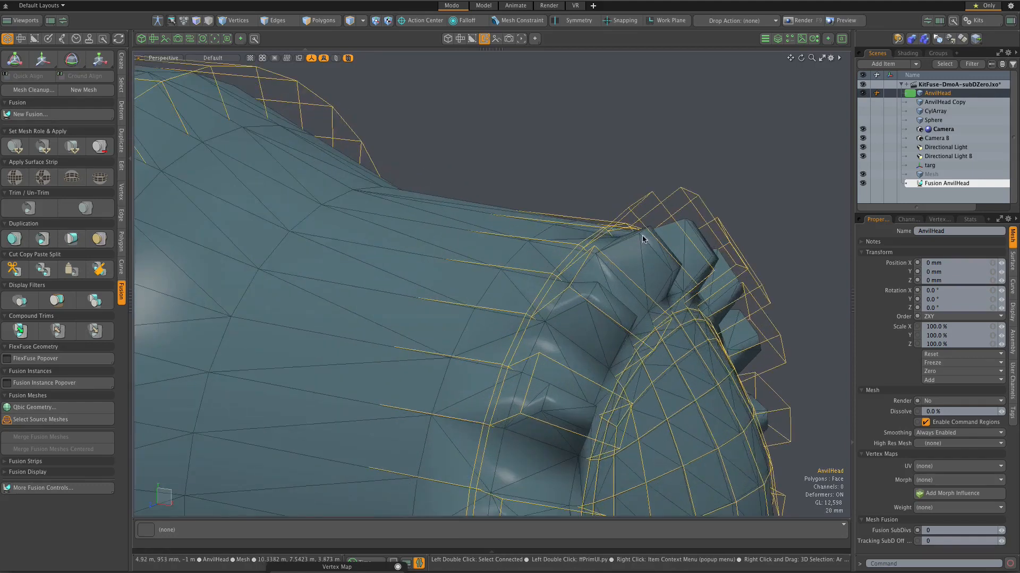
scroll(642, 239, "down", 4)
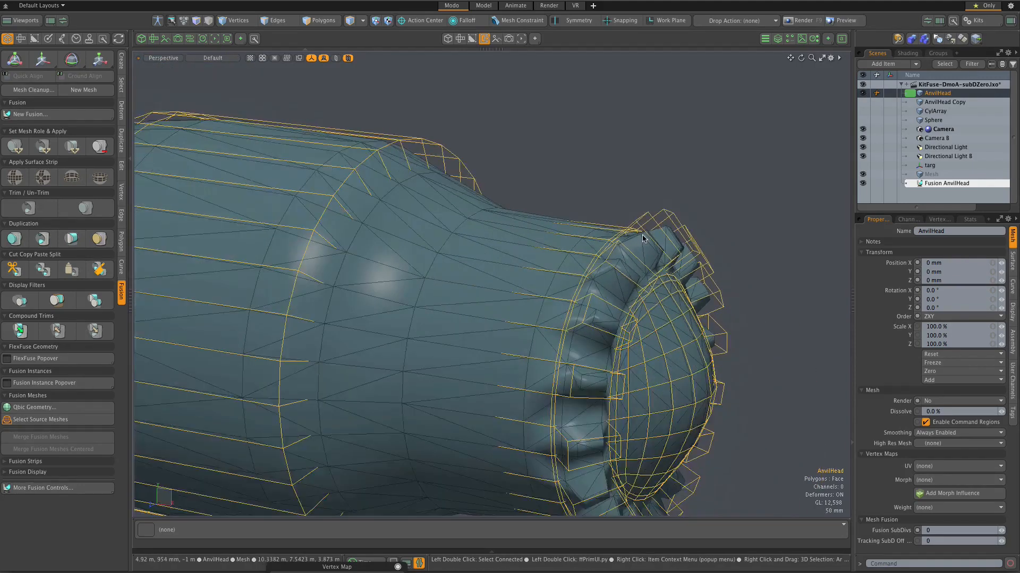
scroll(643, 239, "down", 2)
scroll(642, 239, "down", 1)
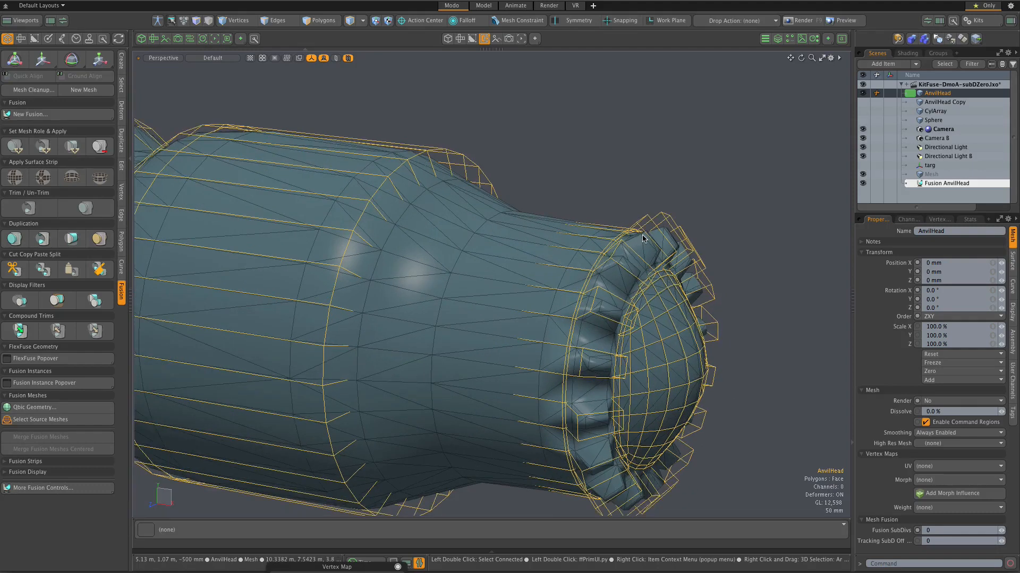
scroll(643, 239, "up", 2)
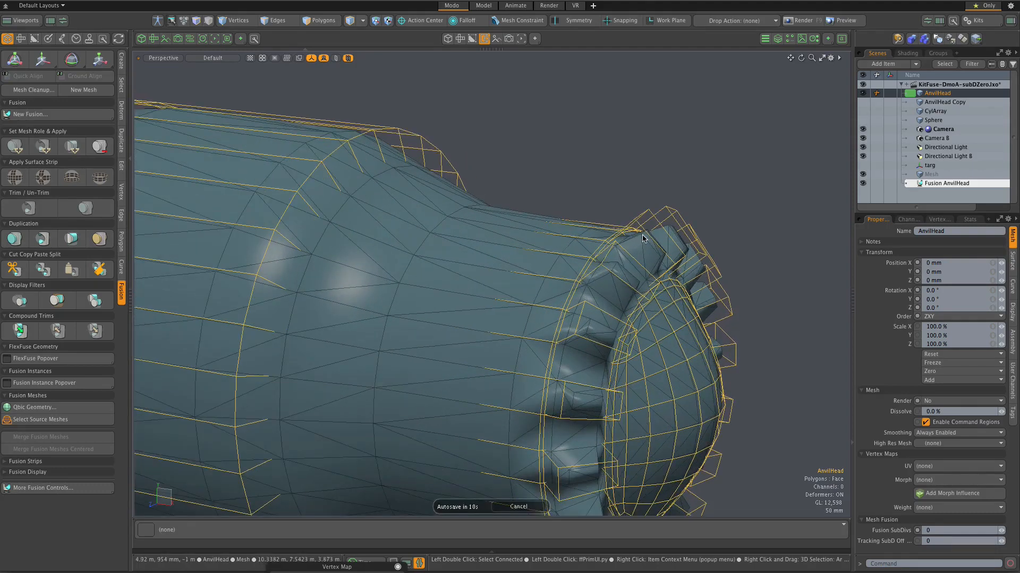
Step: Compare the AnvilHead cage wireframe with the fused surface along the arm's cylindrical sections and around the toothed ring
scroll(642, 238, "up", 2)
scroll(642, 239, "down", 2)
scroll(642, 239, "down", 2)
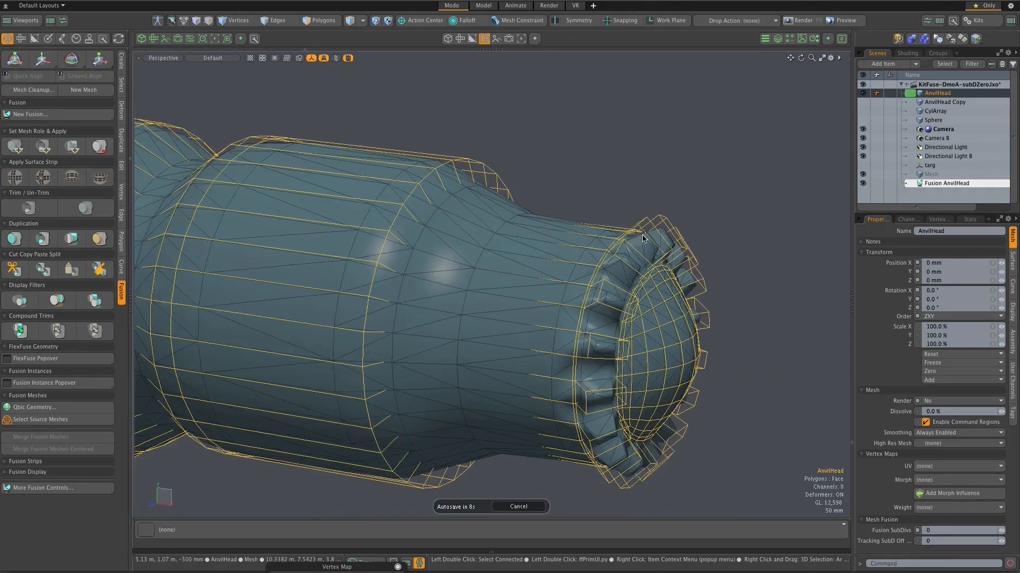
scroll(651, 234, "up", 1)
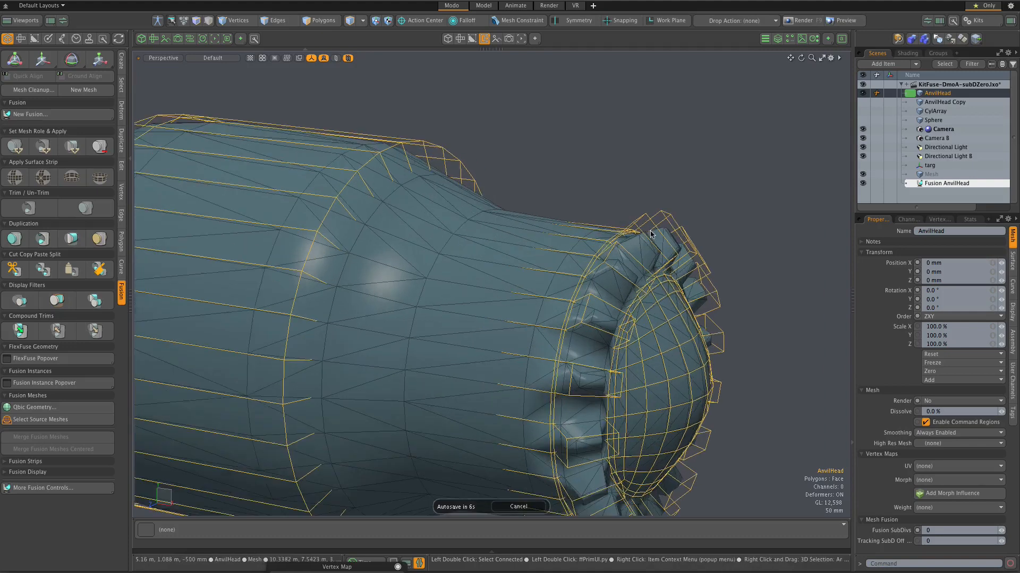
scroll(650, 234, "down", 1)
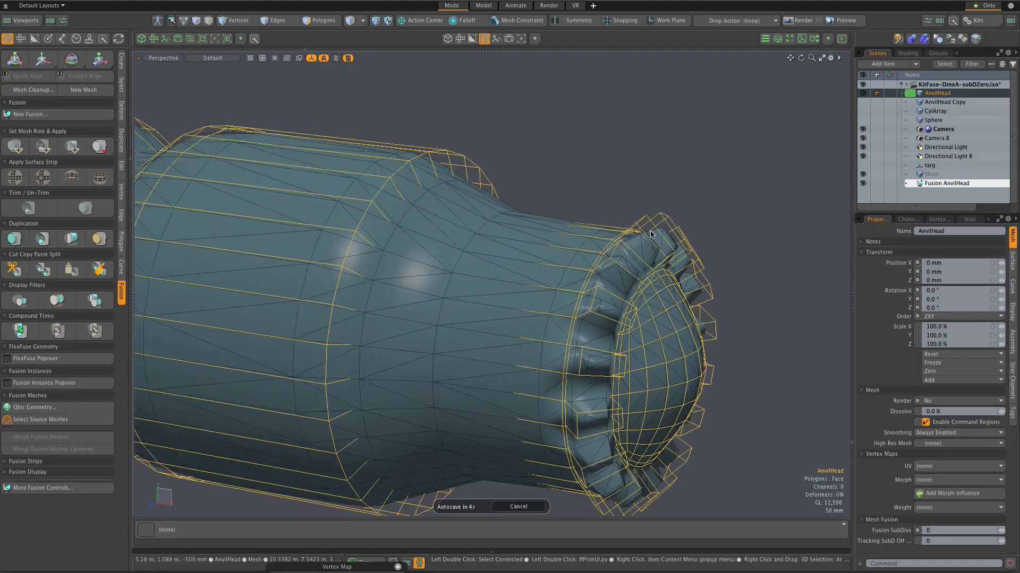
scroll(644, 243, "up", 1)
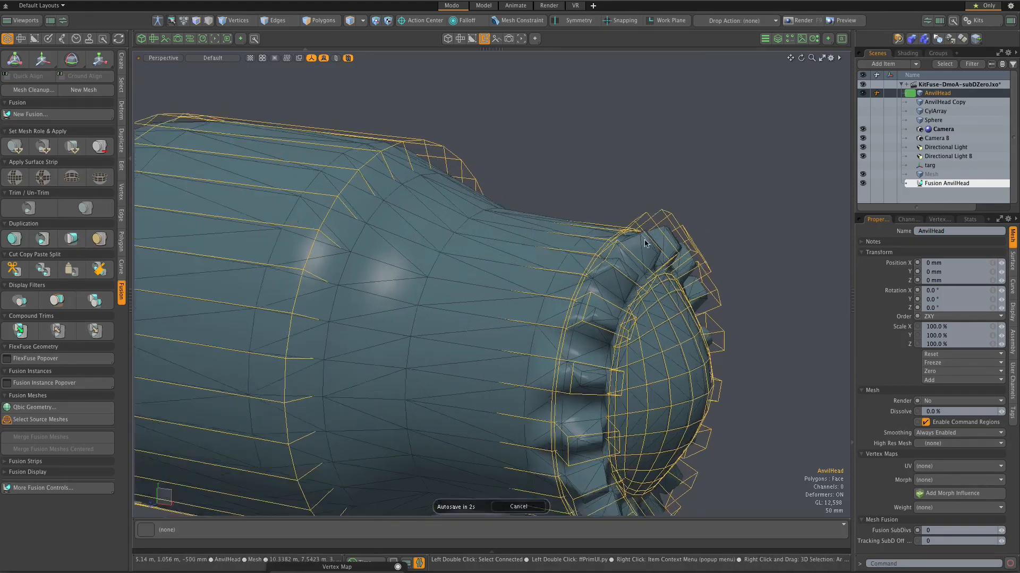
scroll(644, 242, "down", 2)
scroll(587, 237, "down", 1)
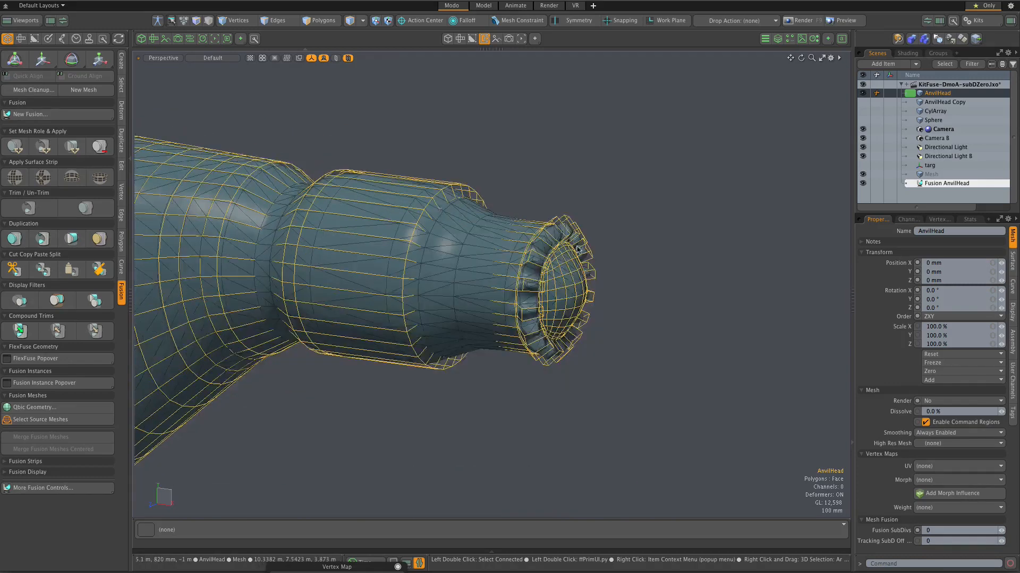
scroll(579, 249, "down", 1)
scroll(571, 242, "up", 2)
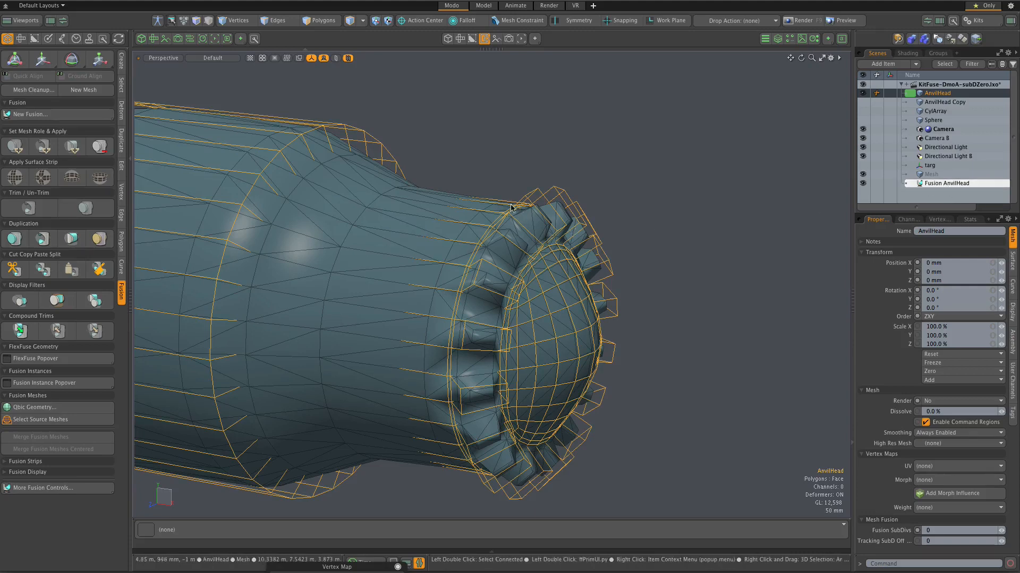
scroll(615, 209, "up", 2)
scroll(591, 226, "down", 2)
scroll(591, 227, "up", 2)
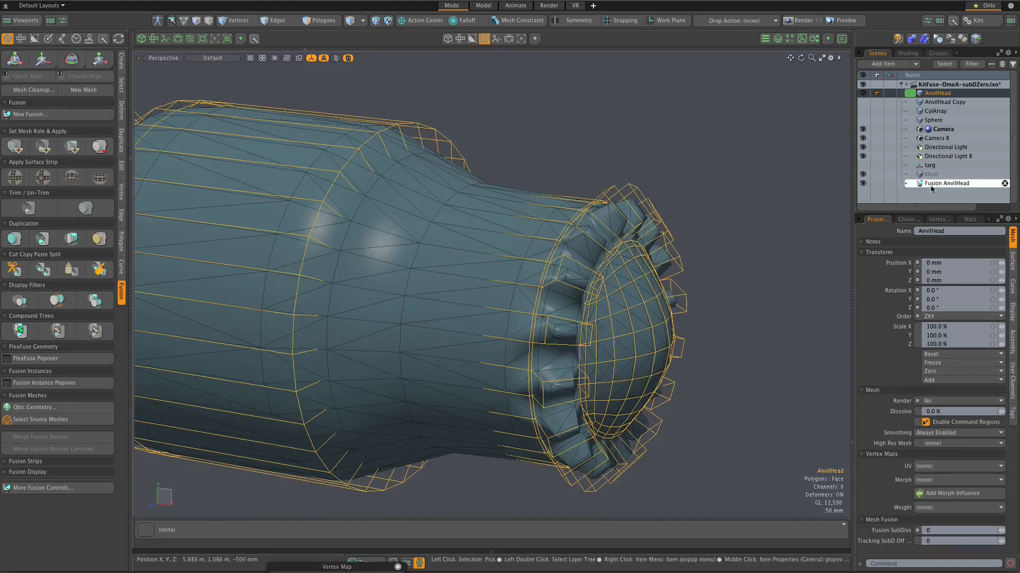
Step: Enable Cage Vertices in the Fusion AnvilHead item's mesh details and check the fused arm's fit against the source wireframe
left_click(934, 186)
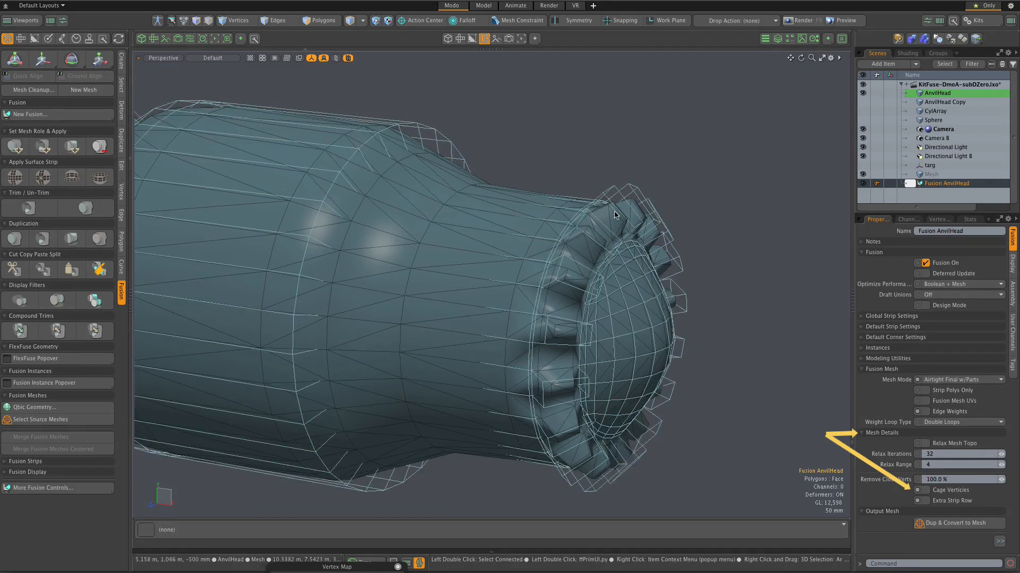
left_click(953, 492)
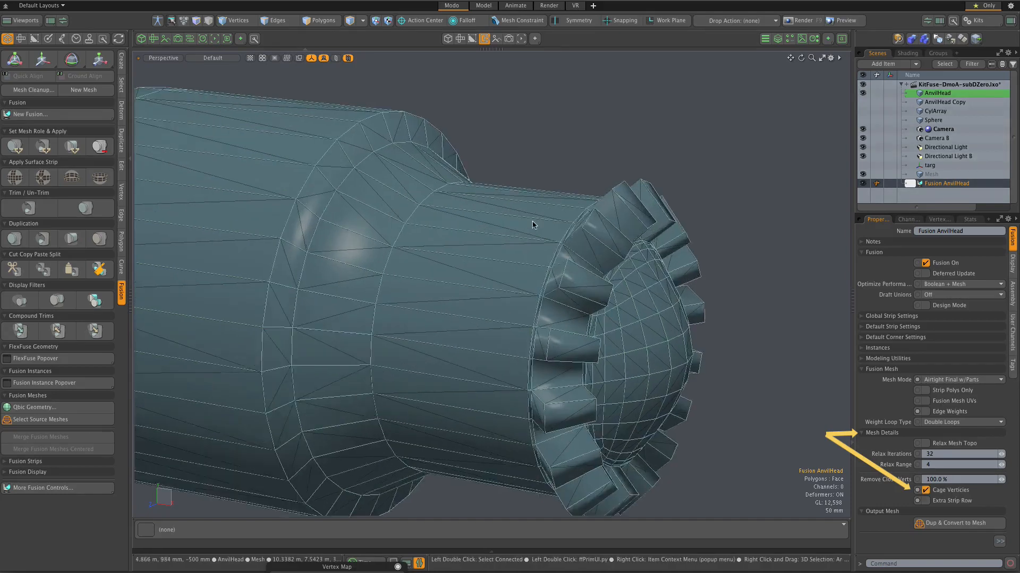
scroll(605, 241, "down", 2)
scroll(452, 154, "up", 4)
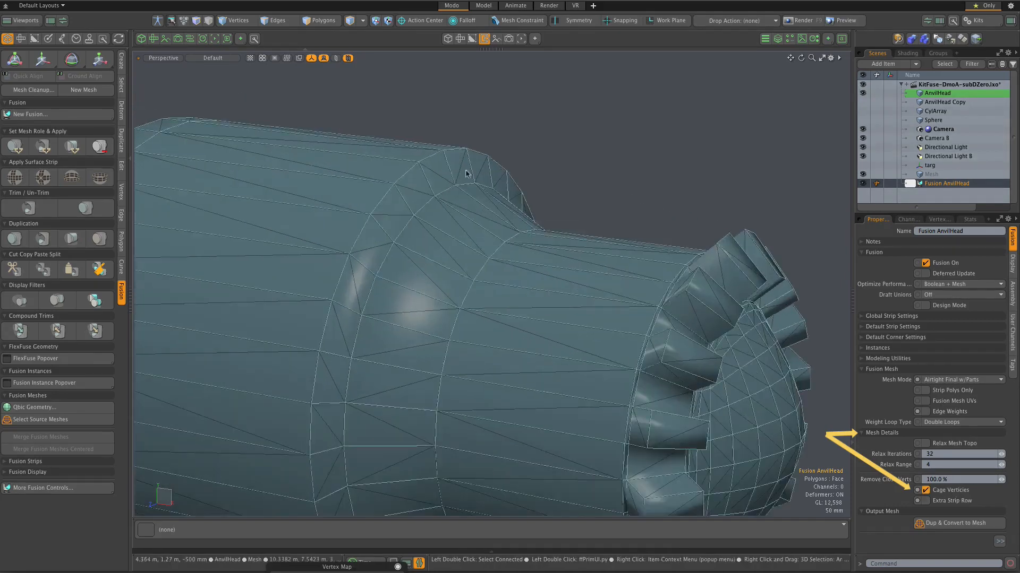
scroll(738, 286, "down", 4)
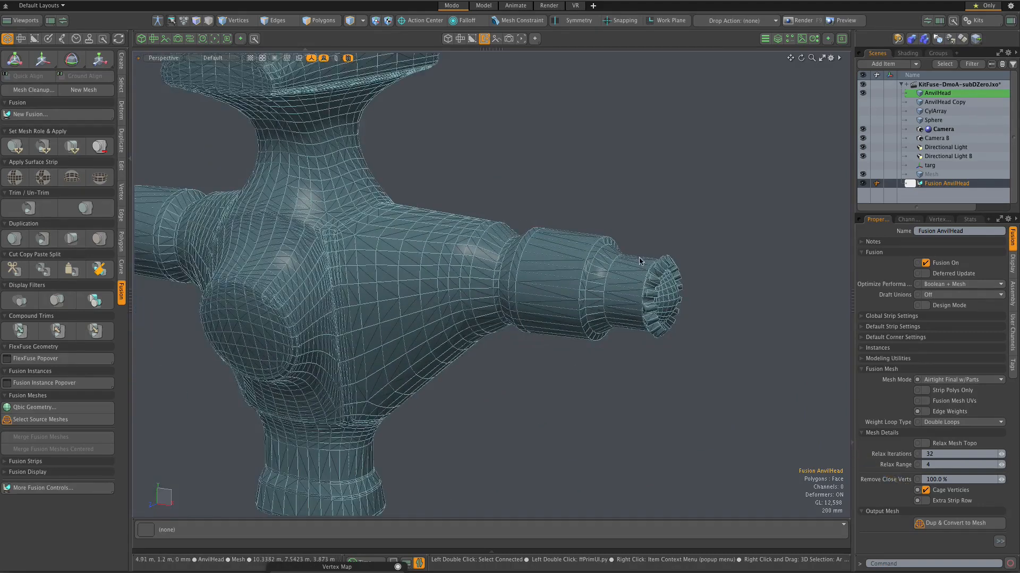
scroll(640, 269, "up", 2)
scroll(639, 261, "down", 4)
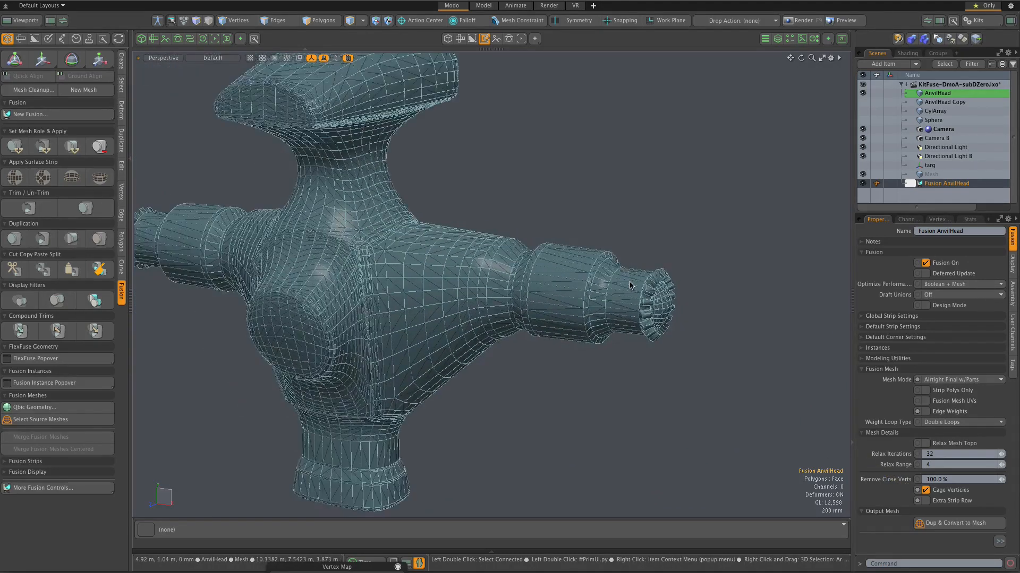
Step: Hide the AnvilHead source mesh and examine the cage-vertex fusion polygons on the arm and its toothed tip
scroll(641, 225, "up", 3)
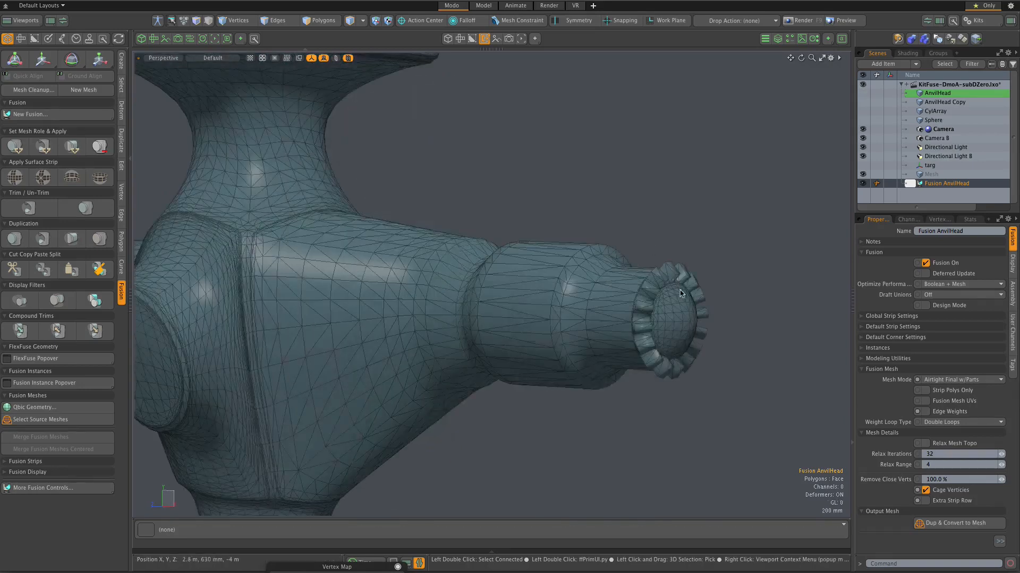
scroll(649, 288, "up", 1)
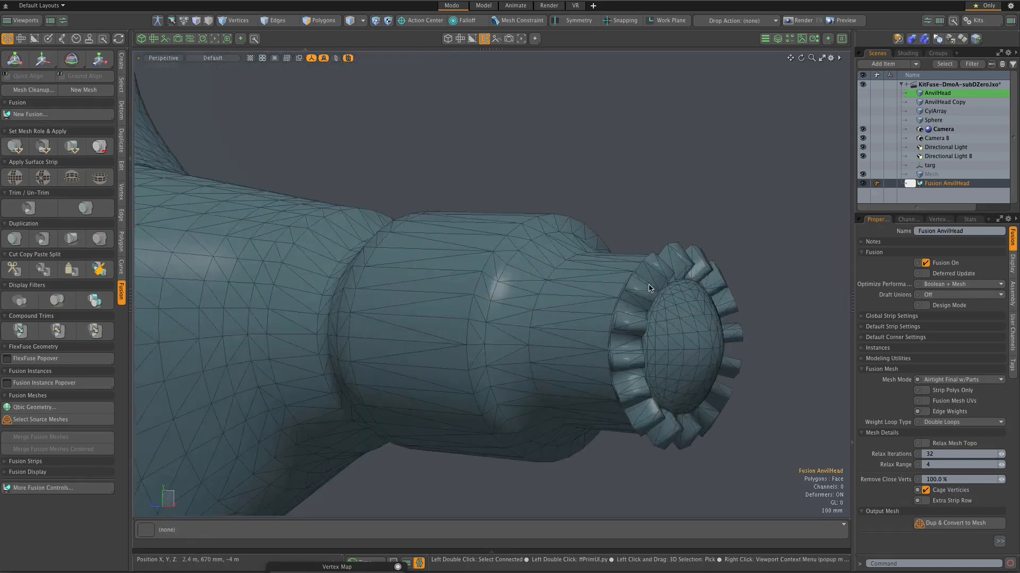
scroll(649, 288, "down", 1)
scroll(649, 288, "down", 2)
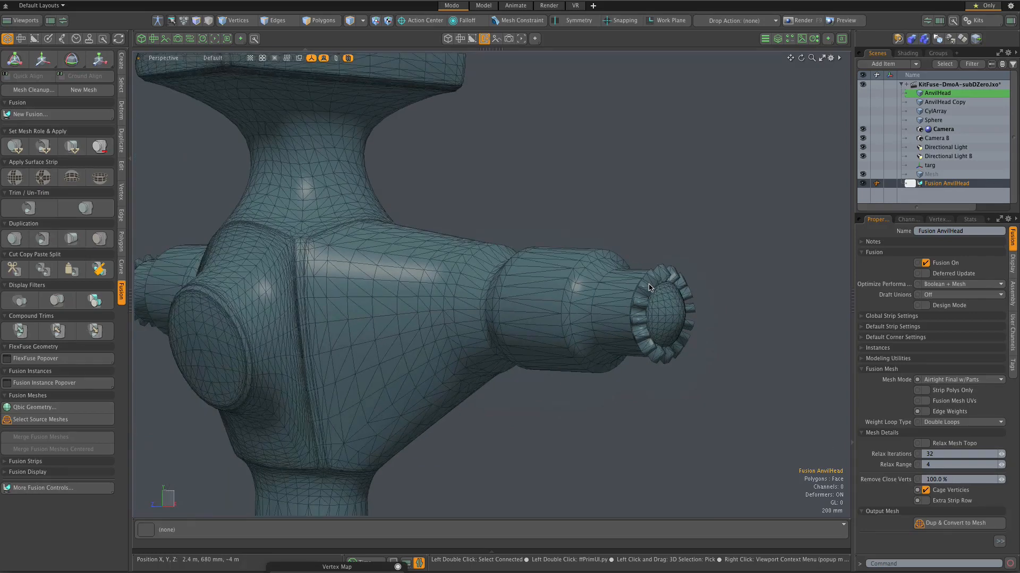
scroll(649, 288, "up", 1)
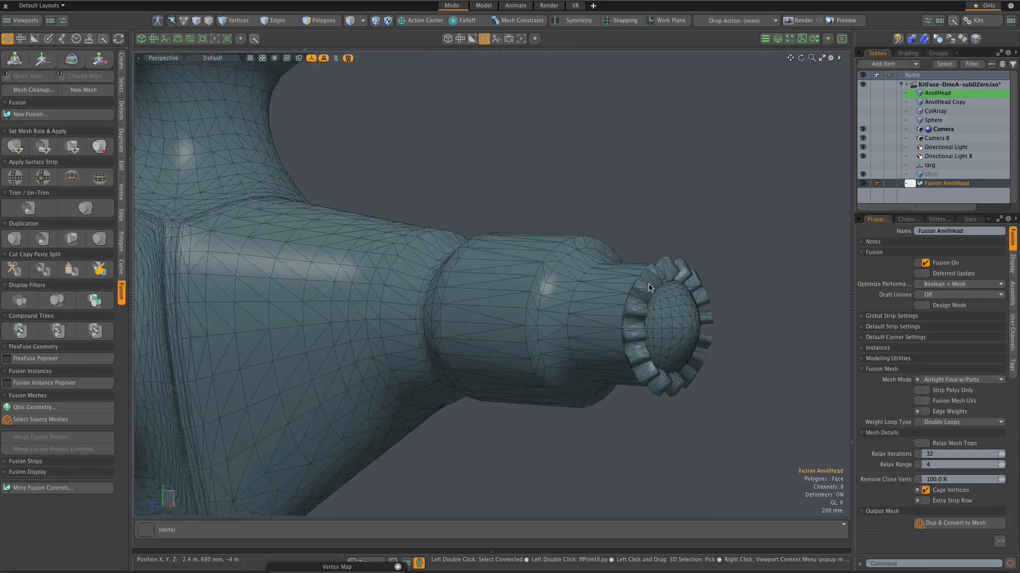
scroll(649, 289, "up", 3)
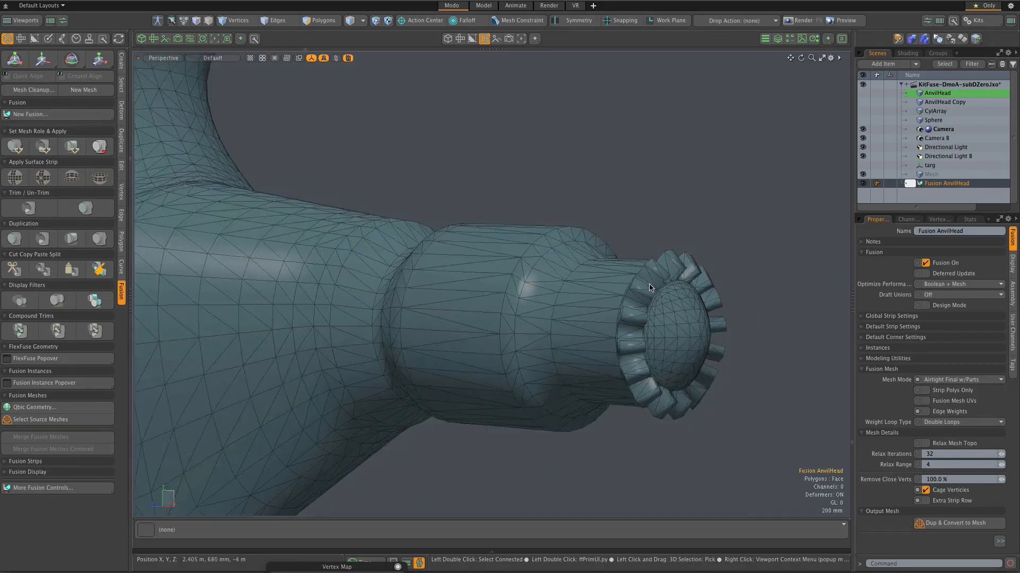
scroll(648, 289, "down", 4)
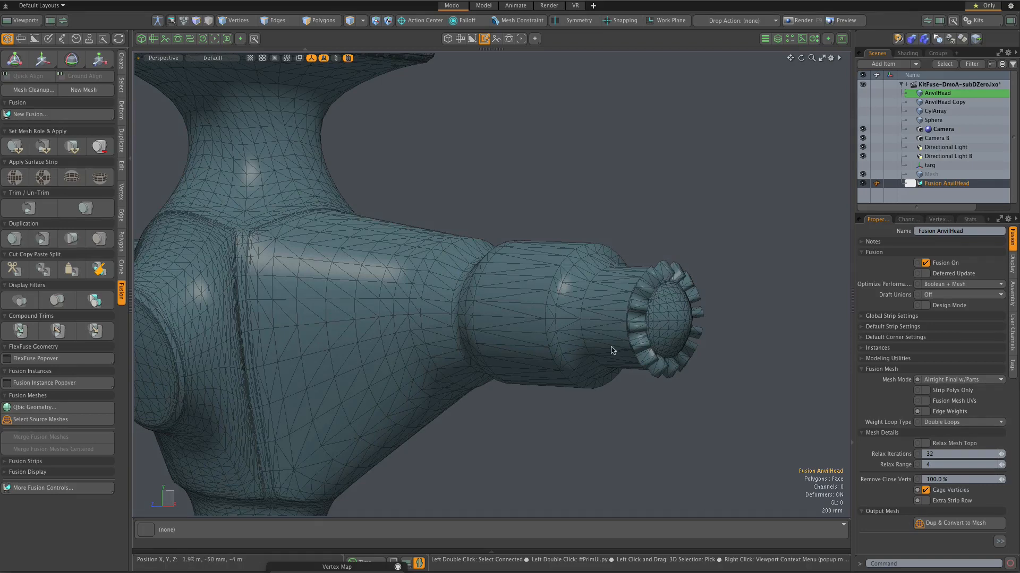
scroll(239, 216, "up", 3)
scroll(243, 239, "down", 3)
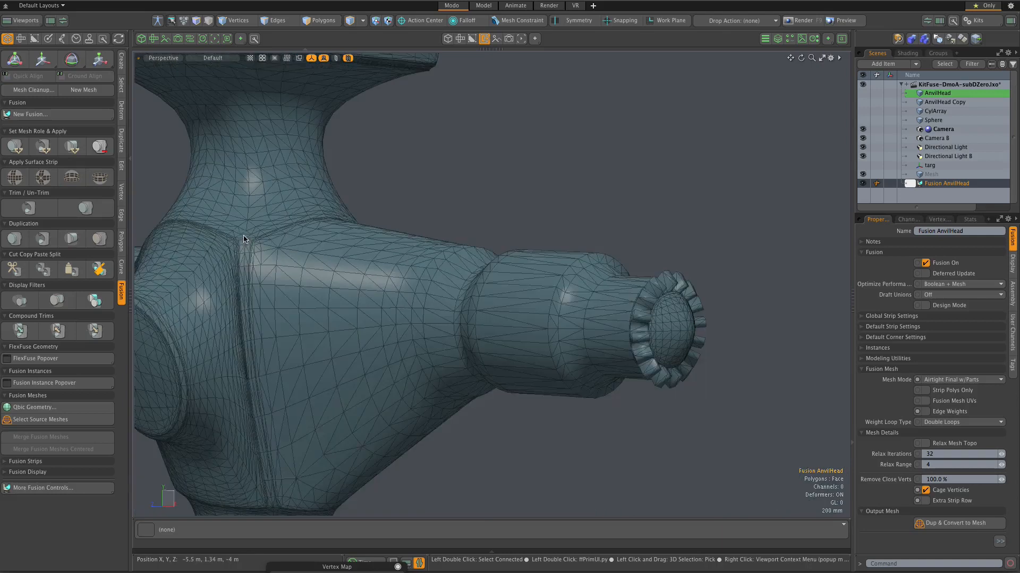
Step: Examine the corner where the central body's seams meet and compare its polygons with those at the arm's tip
scroll(326, 232, "down", 2)
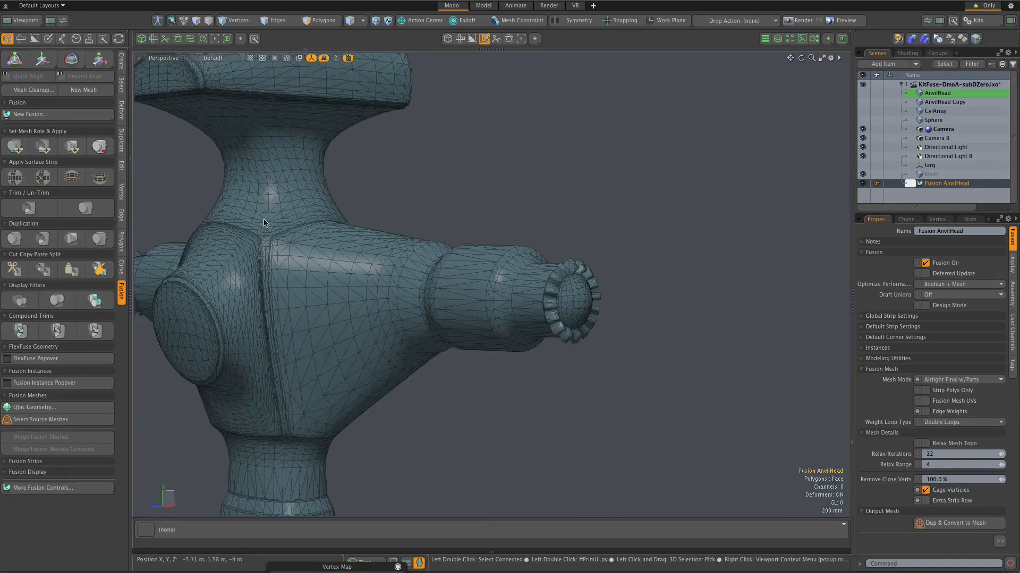
scroll(252, 220, "up", 2)
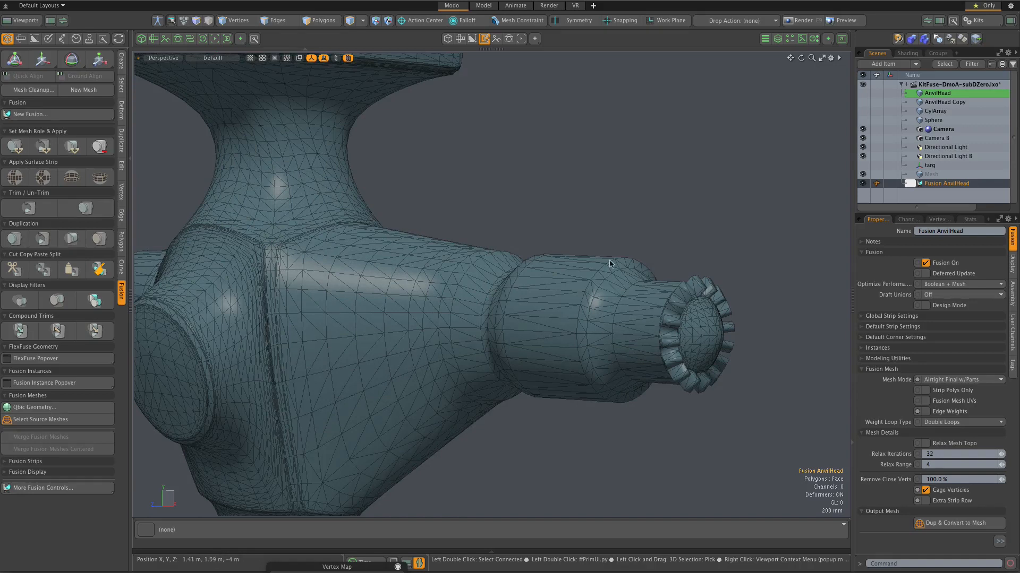
scroll(610, 264, "down", 3)
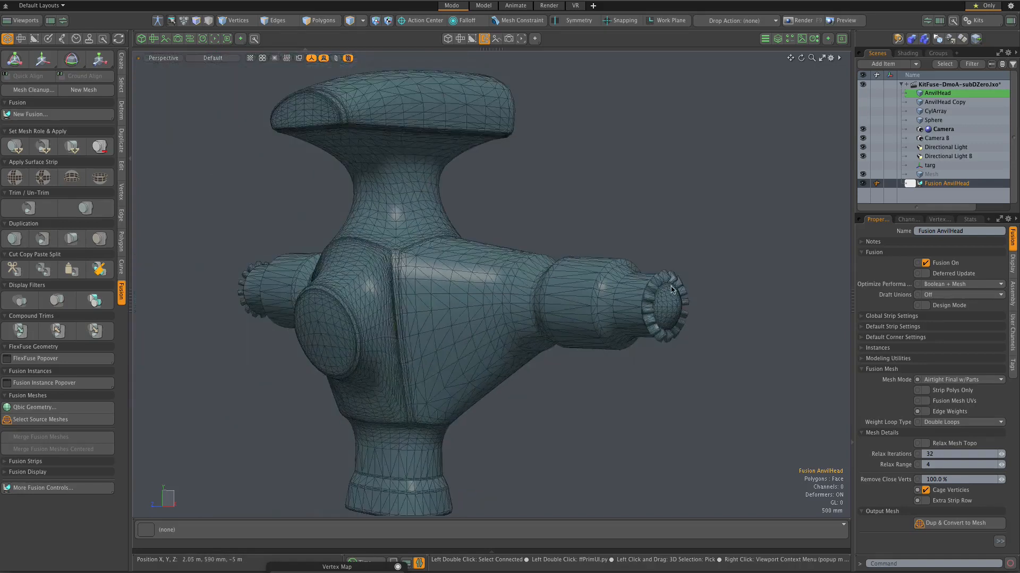
scroll(670, 288, "up", 3)
scroll(661, 279, "down", 1)
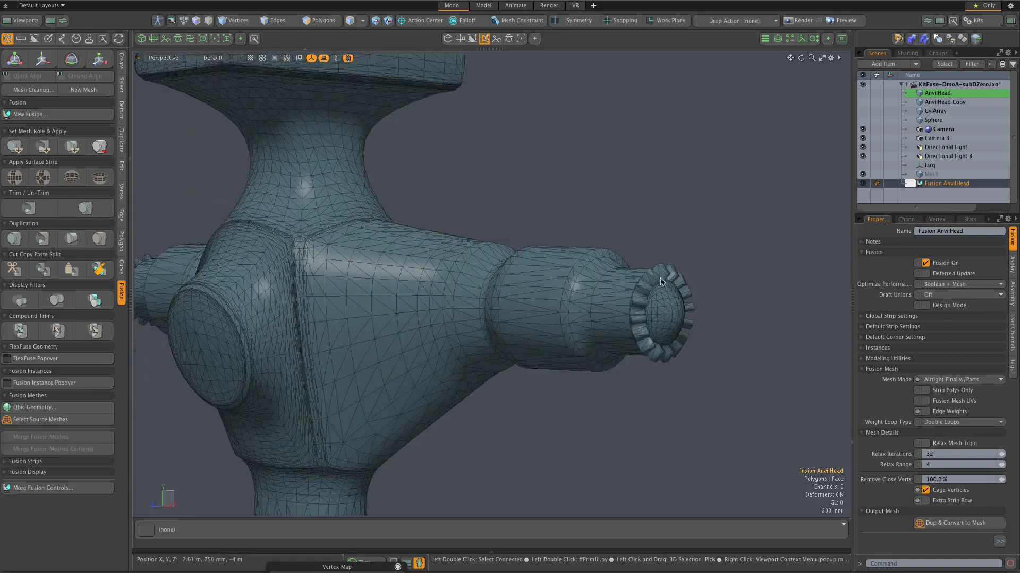
scroll(654, 281, "down", 3)
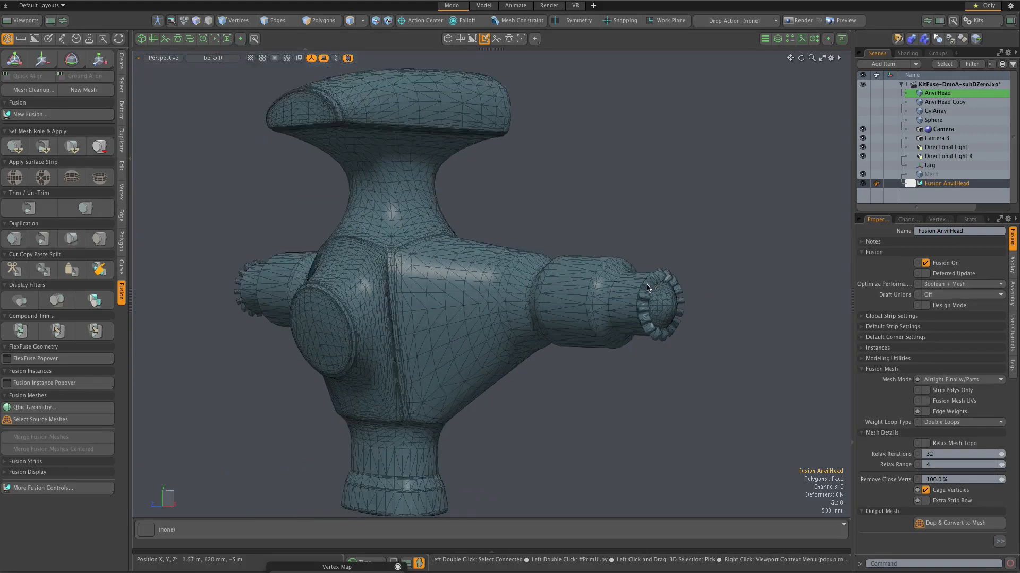
scroll(399, 255, "up", 1)
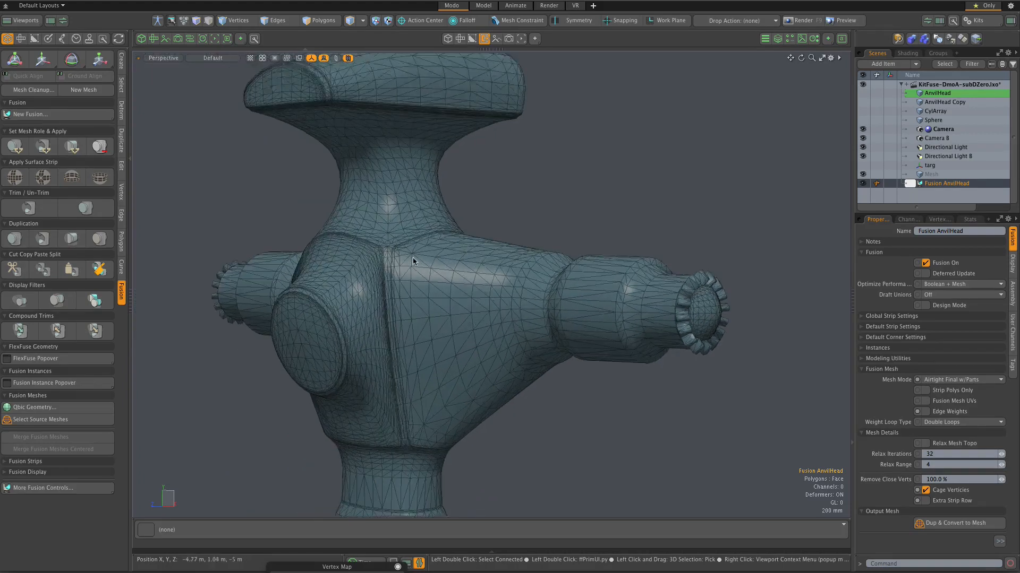
scroll(392, 261, "up", 1)
scroll(388, 250, "down", 1)
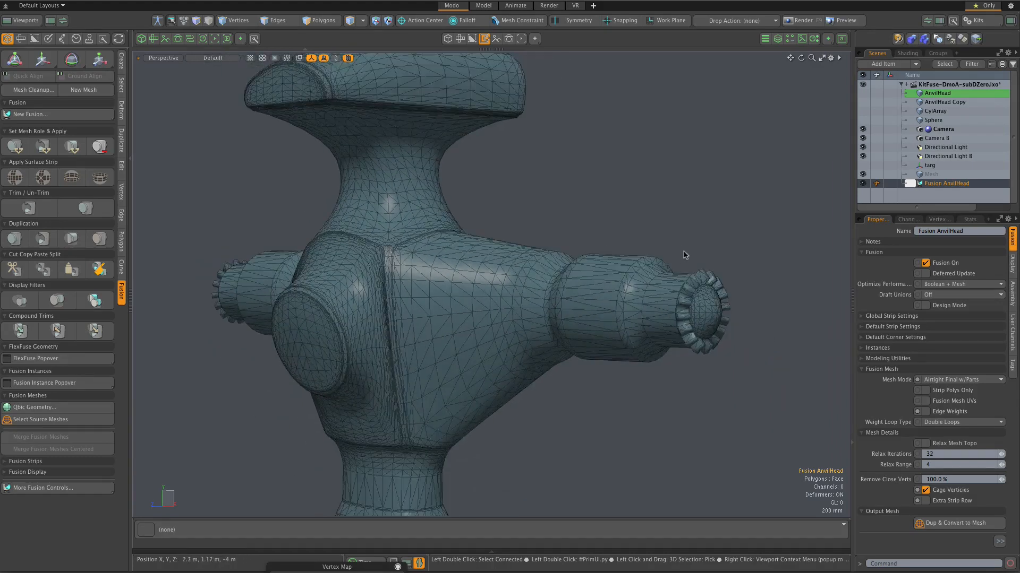
Step: Enable Hide Incompatible Polys in the fusion's modeling utilities and inspect the seam corner below the neck
left_click(862, 359)
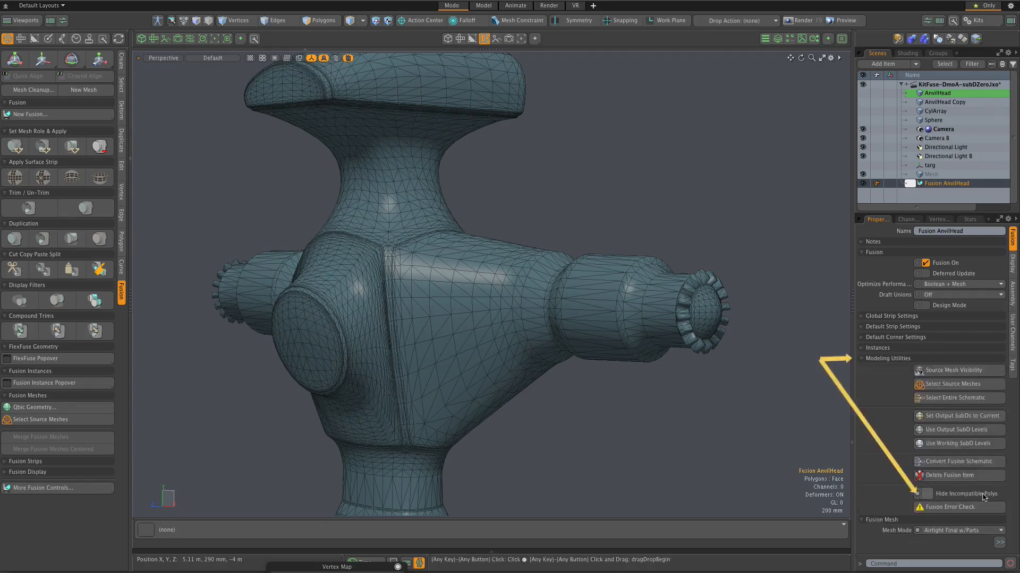
left_click(929, 494)
scroll(478, 282, "up", 5)
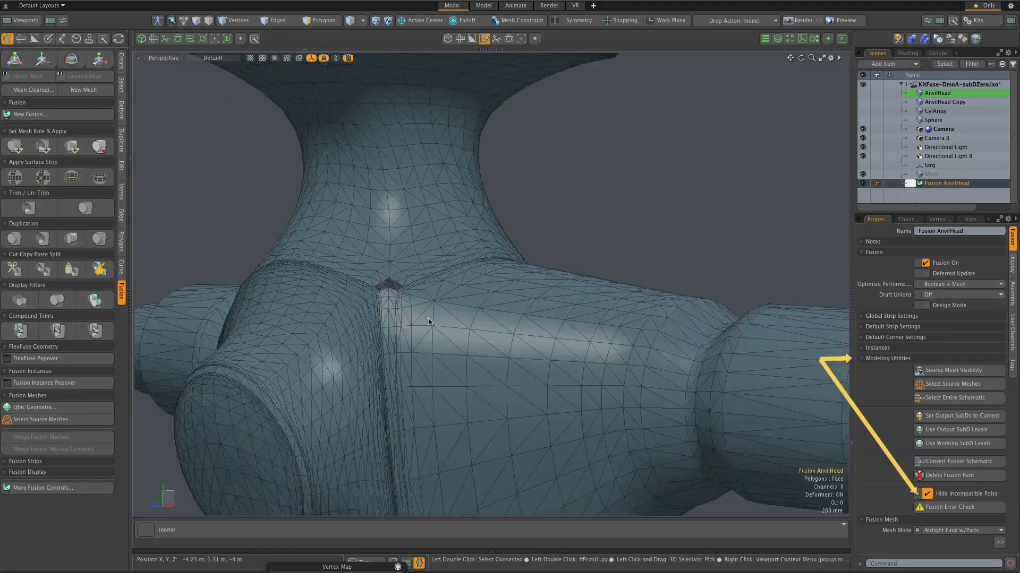
scroll(394, 268, "up", 6)
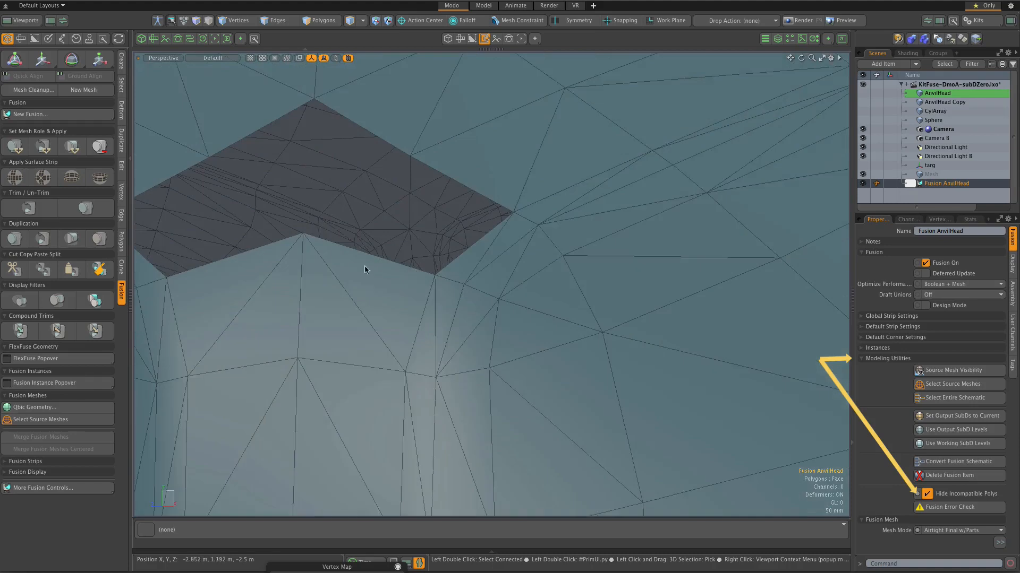
scroll(363, 265, "down", 8)
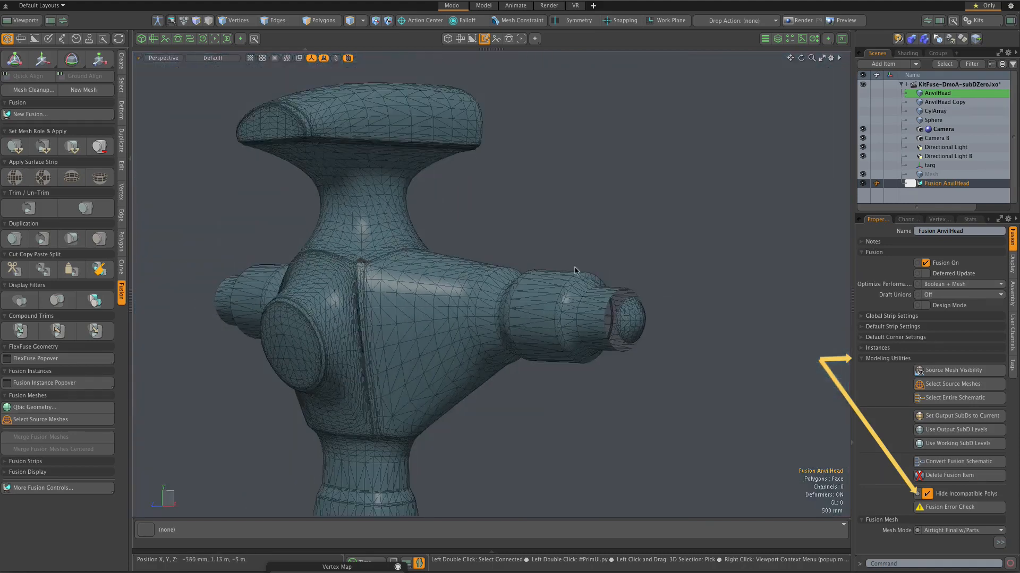
Step: Examine which polygons are hidden at the seam corner, the toothed arm tip and the other side of the central body
scroll(371, 265, "up", 6)
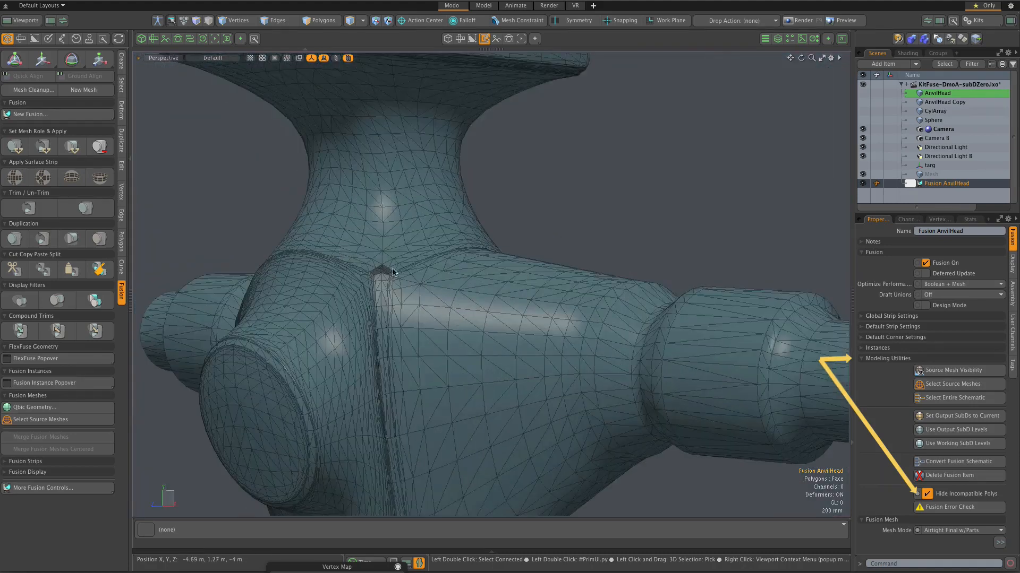
scroll(343, 266, "down", 3)
scroll(539, 298, "up", 5)
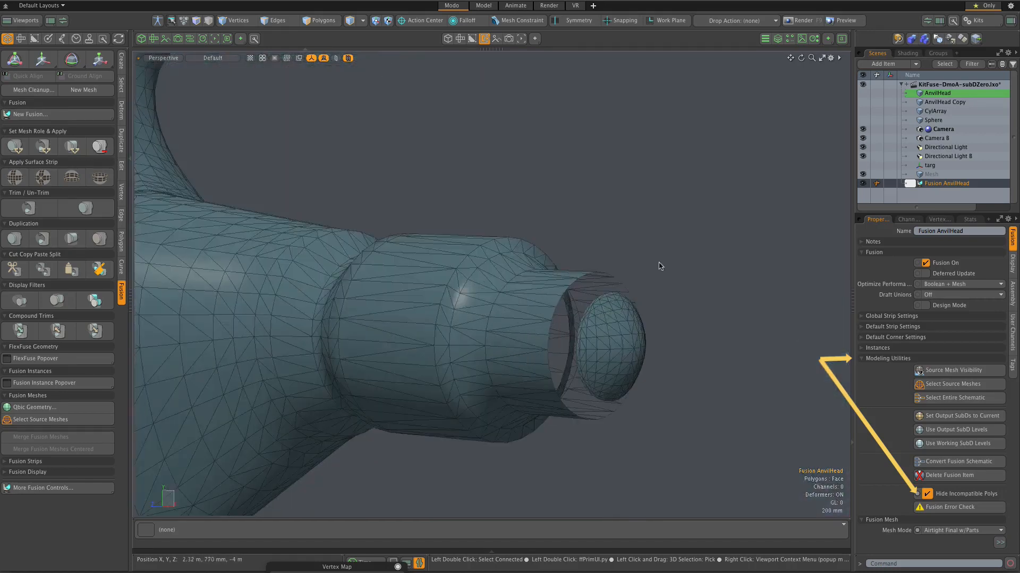
scroll(690, 263, "down", 4)
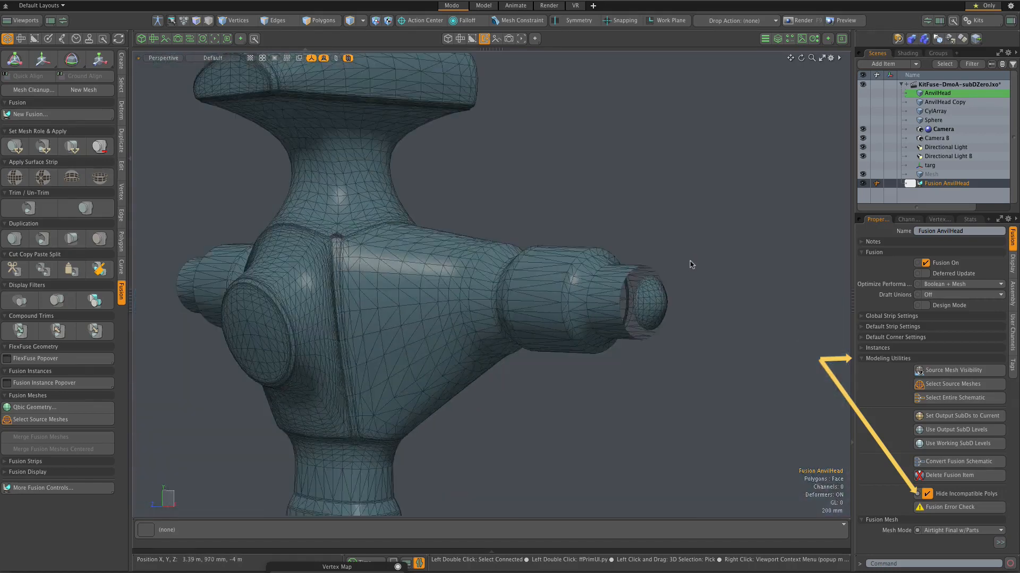
left_click_drag(690, 263, 391, 389, "alt")
scroll(395, 372, "up", 5)
scroll(468, 351, "up", 2)
scroll(491, 370, "down", 2)
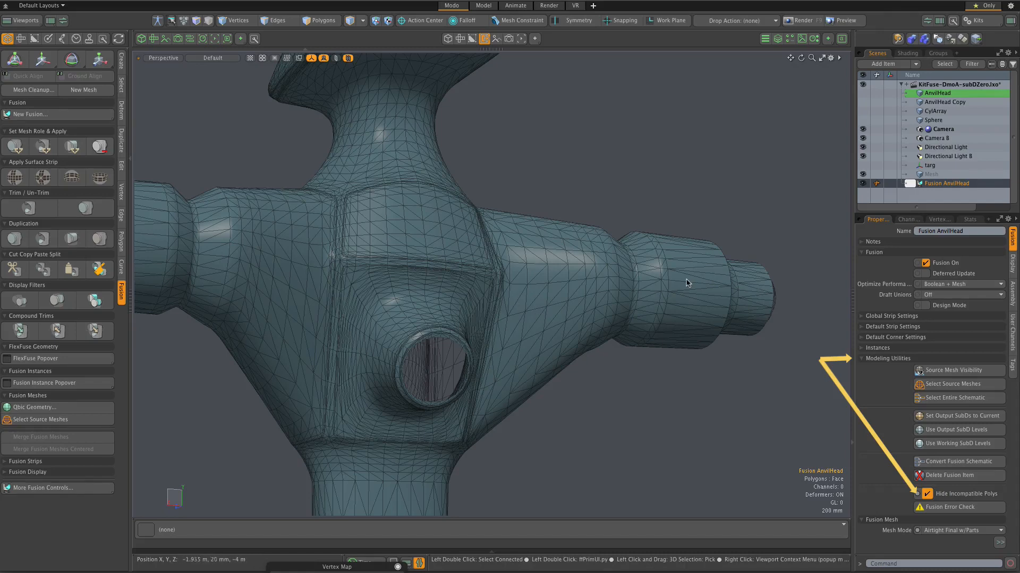
scroll(688, 283, "up", 2)
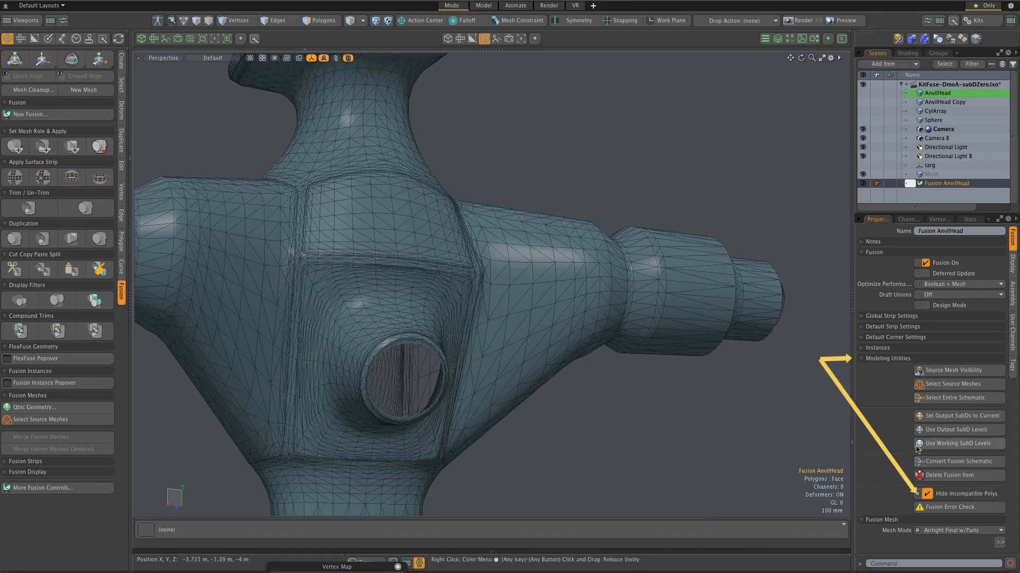
Step: Turn off Hide Incompatible Polys for the fusion and examine the open end of the round boss on the central body
left_click(965, 495)
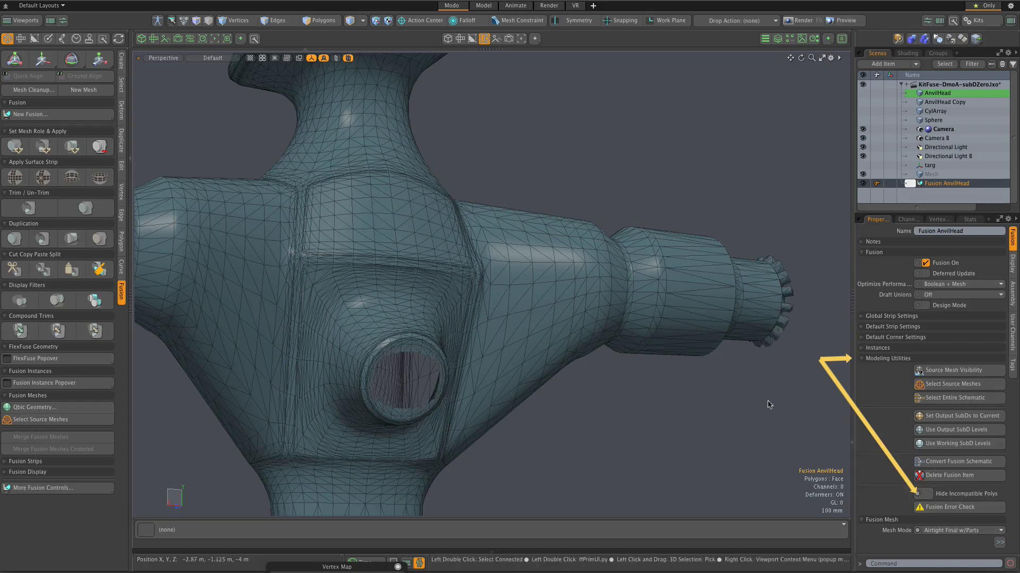
scroll(557, 304, "down", 3)
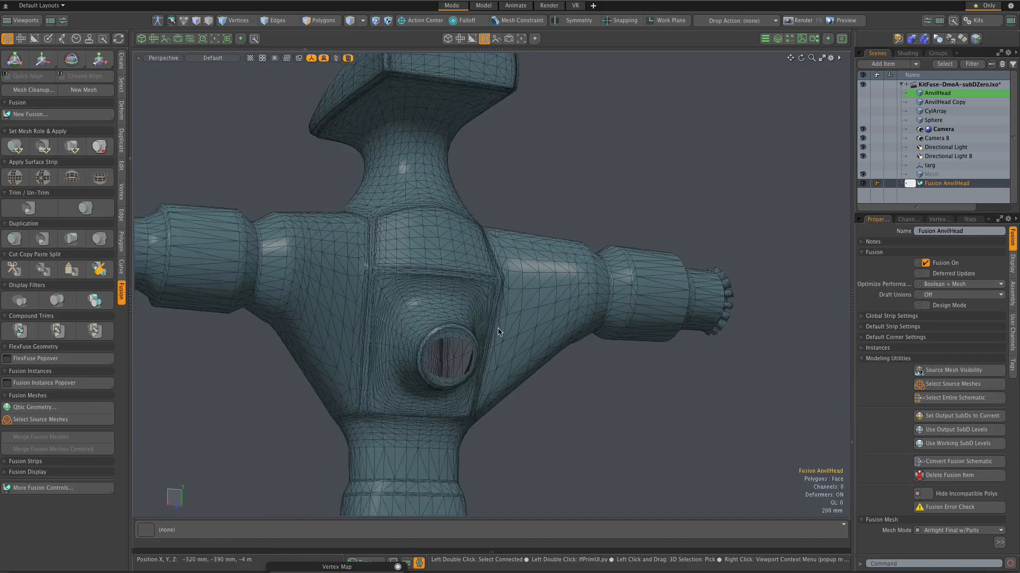
scroll(456, 351, "up", 3)
scroll(454, 349, "up", 3)
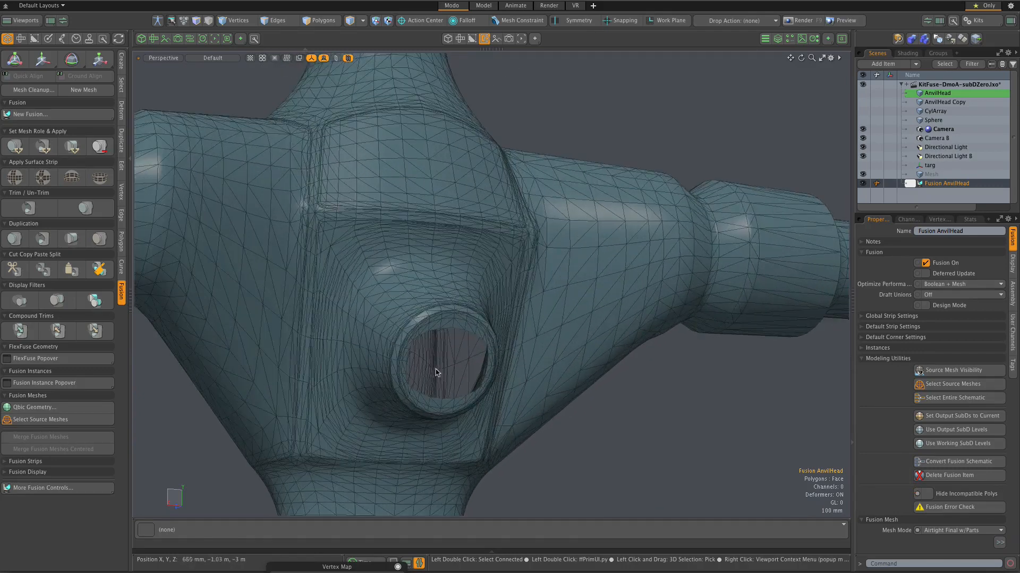
scroll(454, 393, "up", 2)
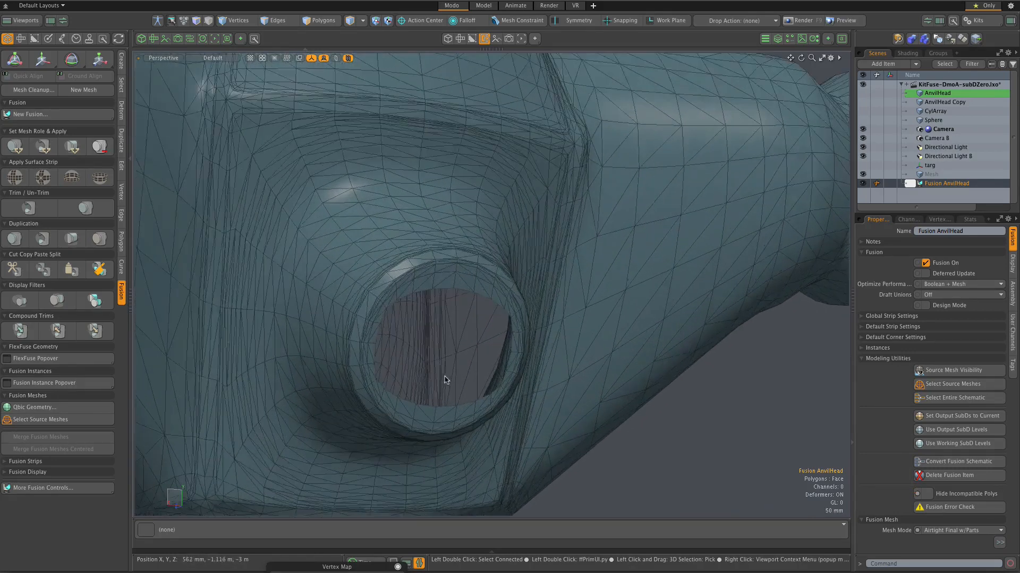
scroll(447, 381, "down", 5)
scroll(444, 377, "down", 3)
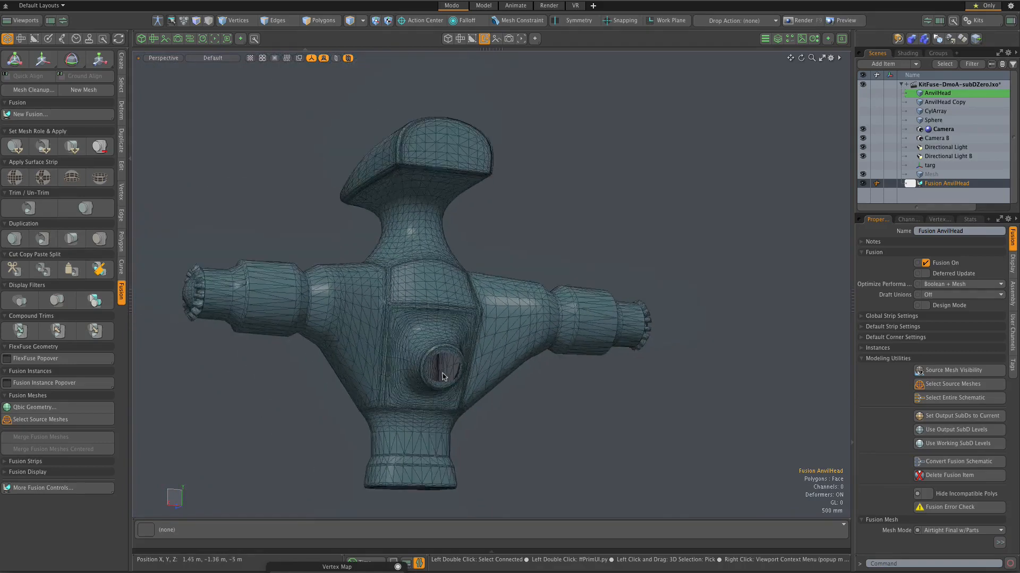
scroll(443, 377, "up", 4)
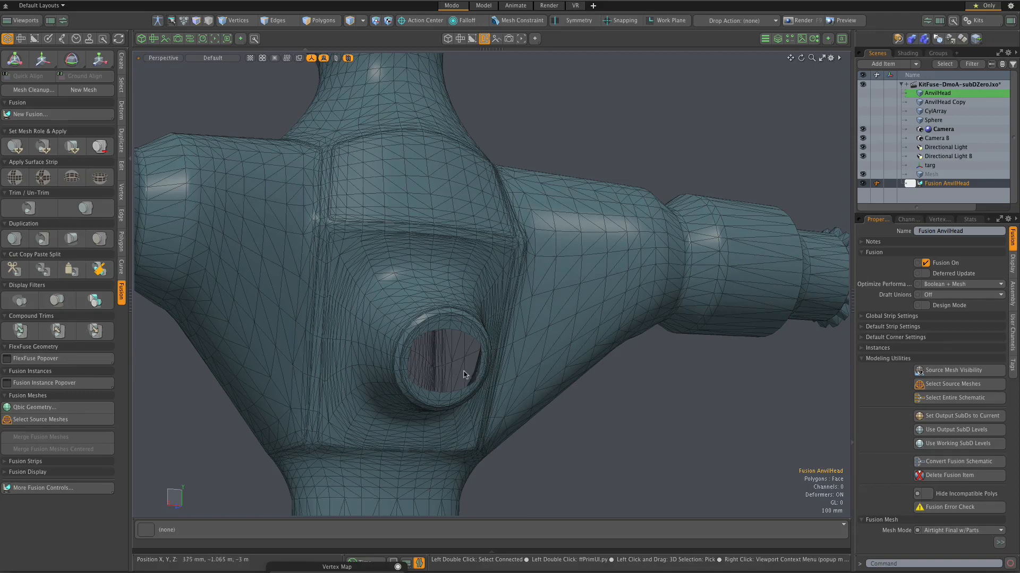
scroll(461, 374, "up", 2)
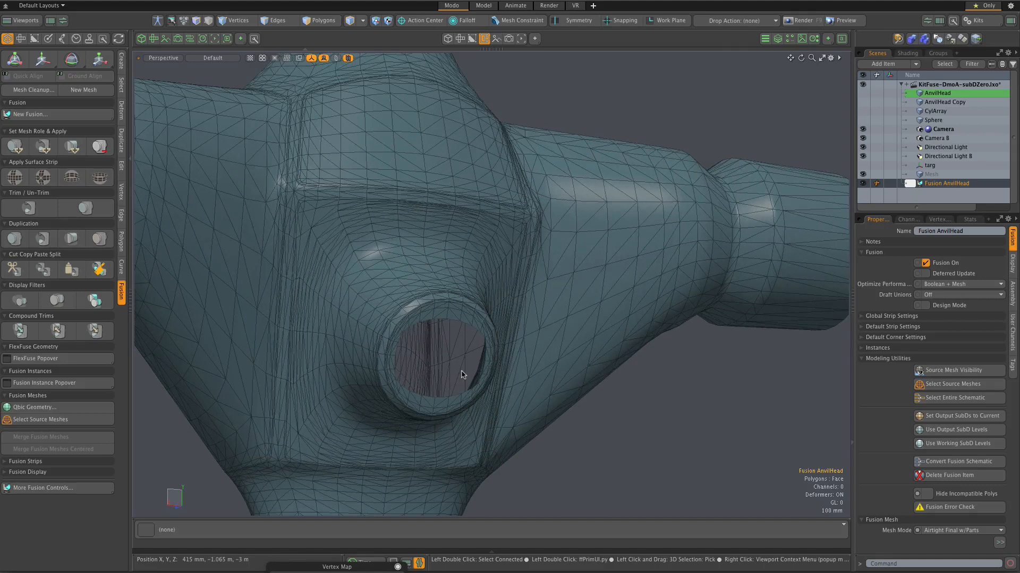
scroll(461, 375, "up", 1)
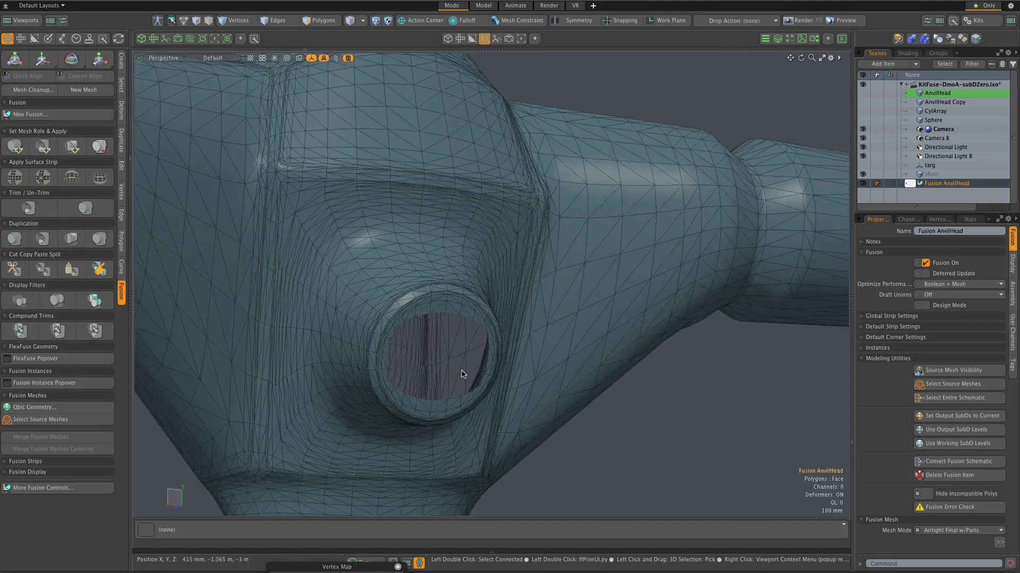
Step: Show the AnvilHead source mesh and inspect its wireframe around the open end of the round boss
left_click(862, 93)
scroll(503, 335, "down", 3)
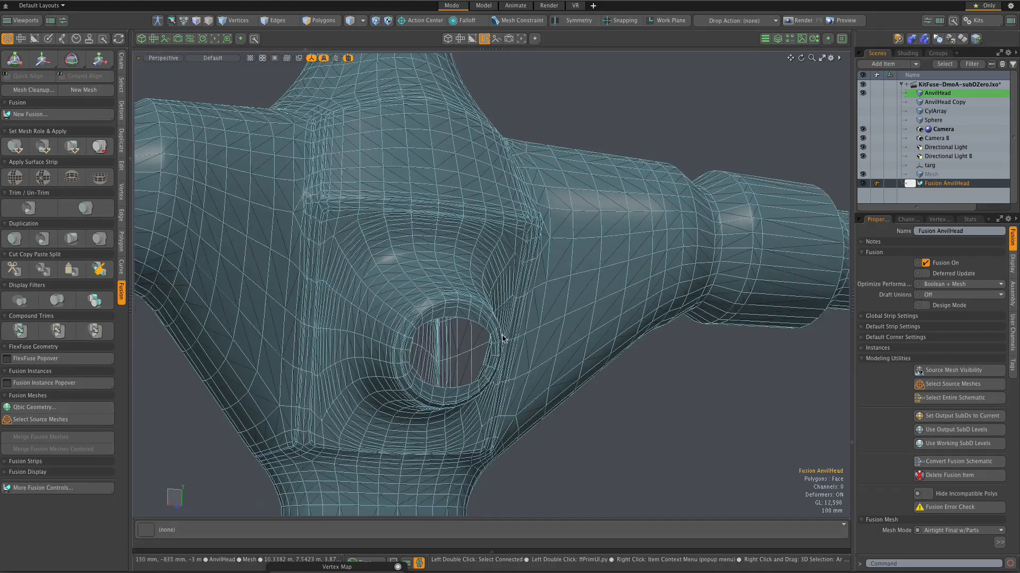
scroll(484, 358, "up", 2)
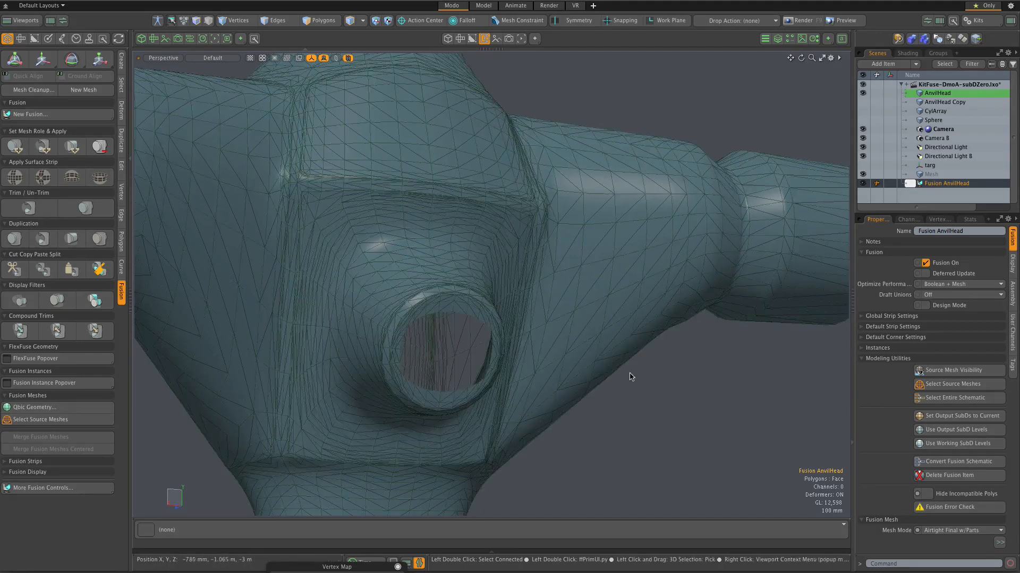
scroll(631, 376, "up", 2)
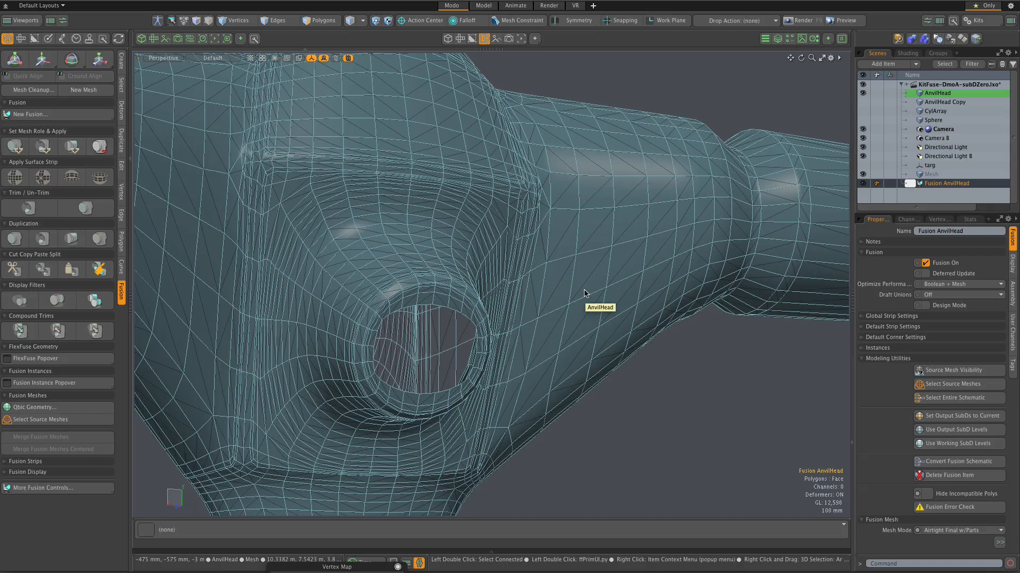
scroll(492, 322, "up", 2)
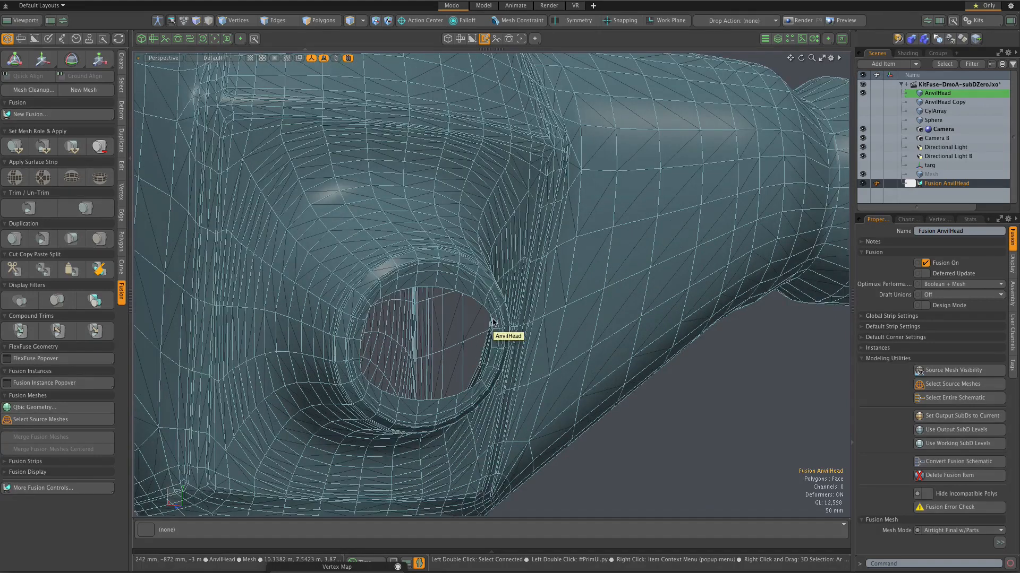
Step: Select AnvilHead's single n-gon capping the end of the round boss and convert it with the Quadruple command
key("3")
left_click(466, 323)
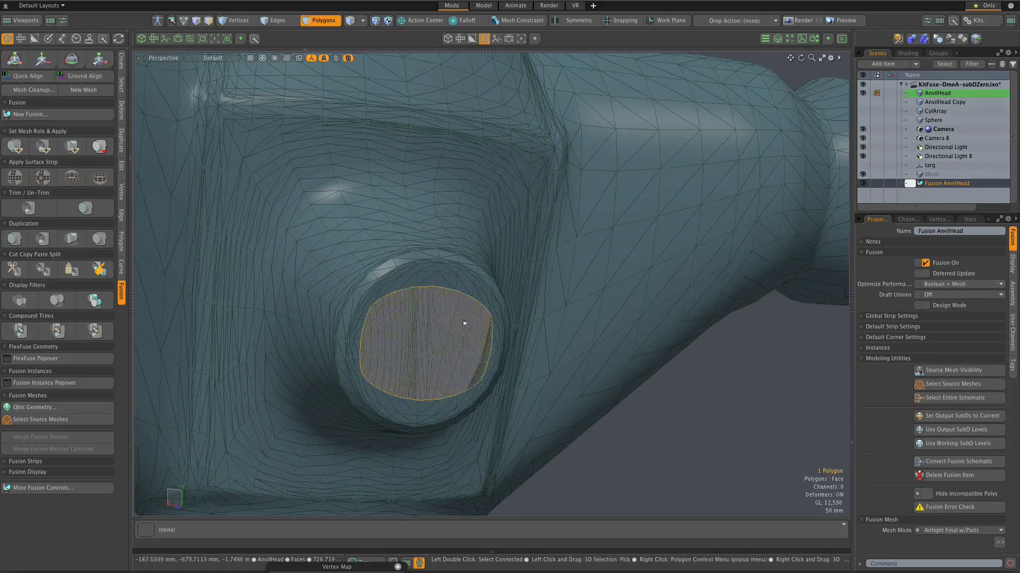
left_click(118, 39)
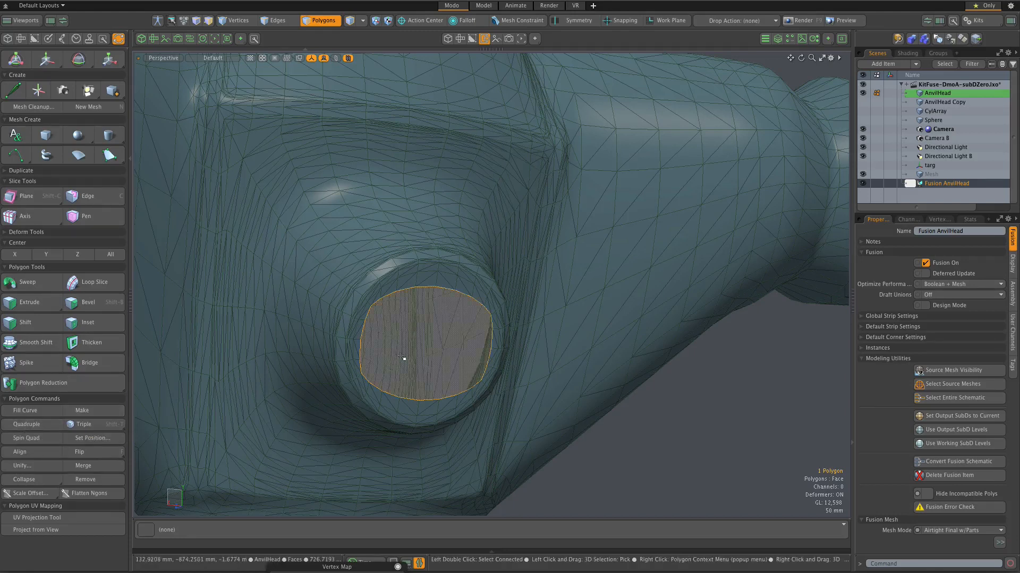
left_click_drag(403, 357, 403, 358, "alt")
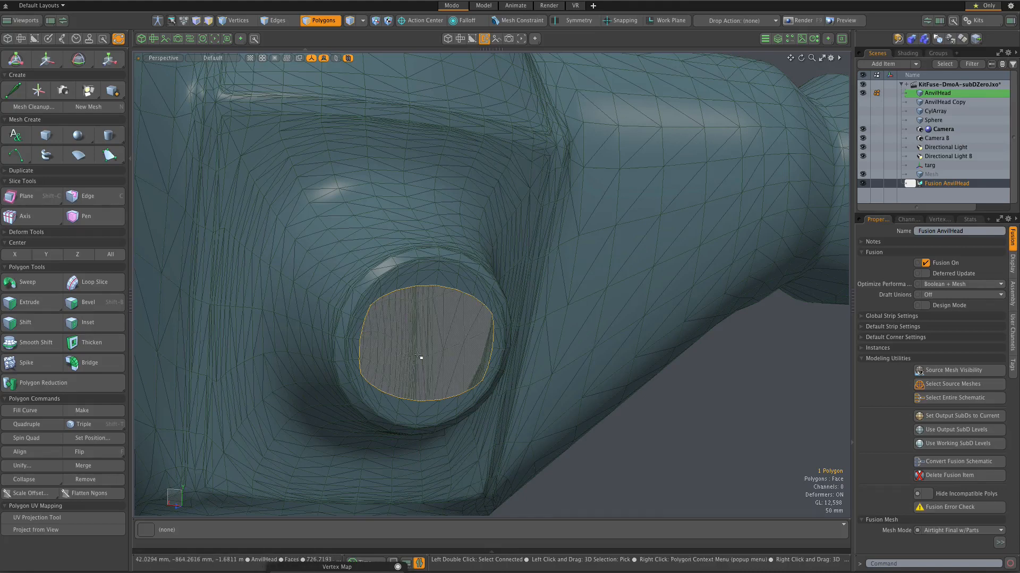
scroll(420, 357, "up", 1)
scroll(421, 358, "up", 1)
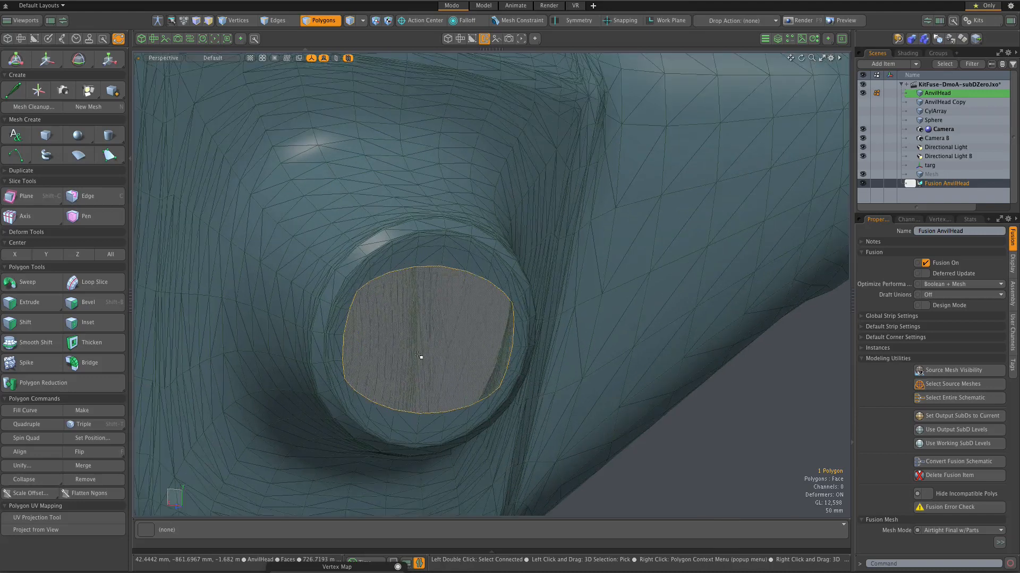
left_click(29, 424)
scroll(648, 443, "down", 2)
scroll(648, 443, "up", 1)
left_click(648, 443)
scroll(469, 356, "down", 2)
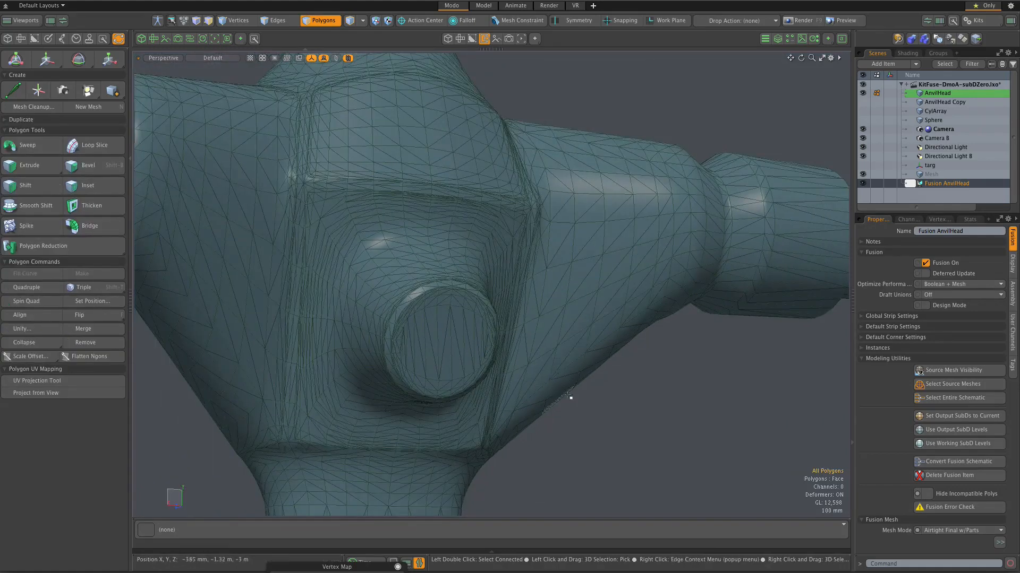
Step: Show the CylArray cylinders on top of the anvil-shaped head and keep AnvilHead Copy hidden
scroll(570, 398, "down", 2)
scroll(570, 398, "down", 2)
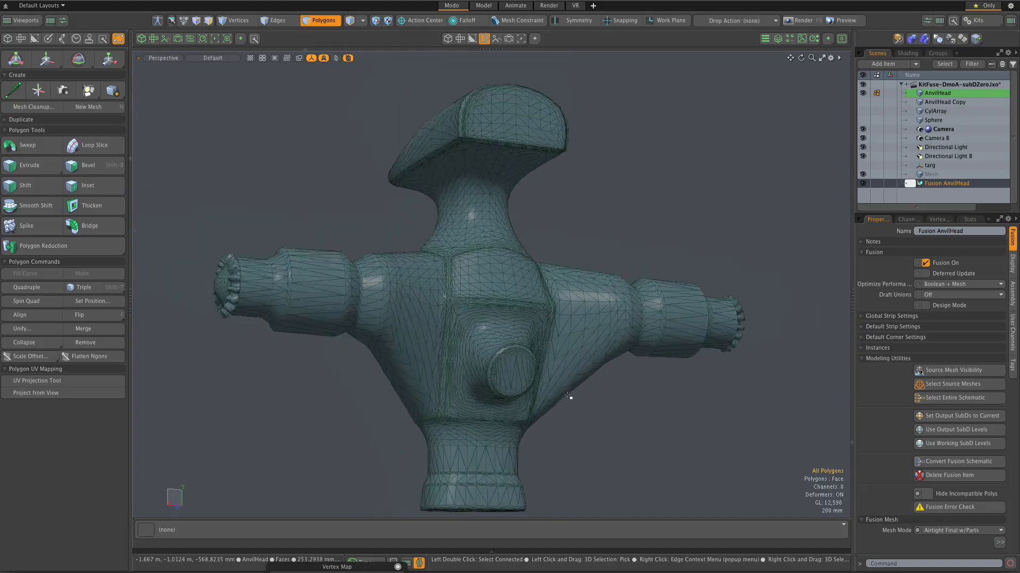
left_click_drag(570, 398, 715, 399, "alt")
scroll(394, 222, "up", 1)
scroll(394, 222, "down", 1)
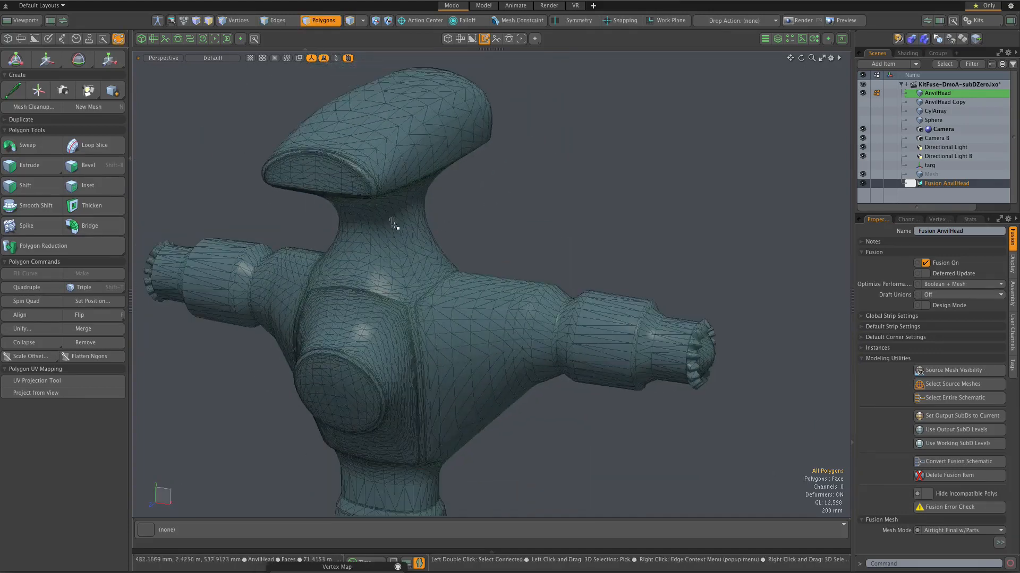
left_click_drag(393, 221, 476, 298, "alt+shift")
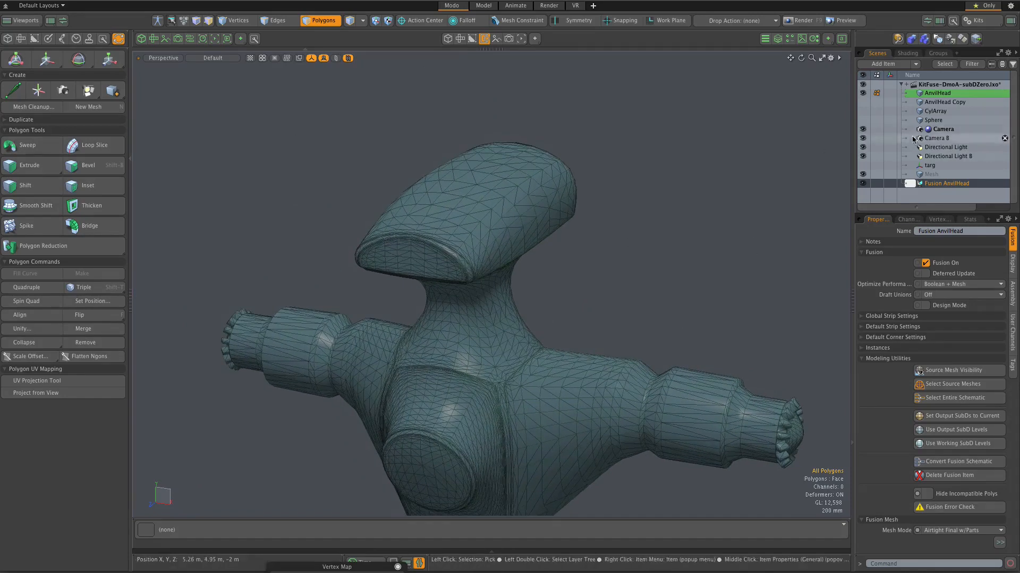
left_click(862, 103)
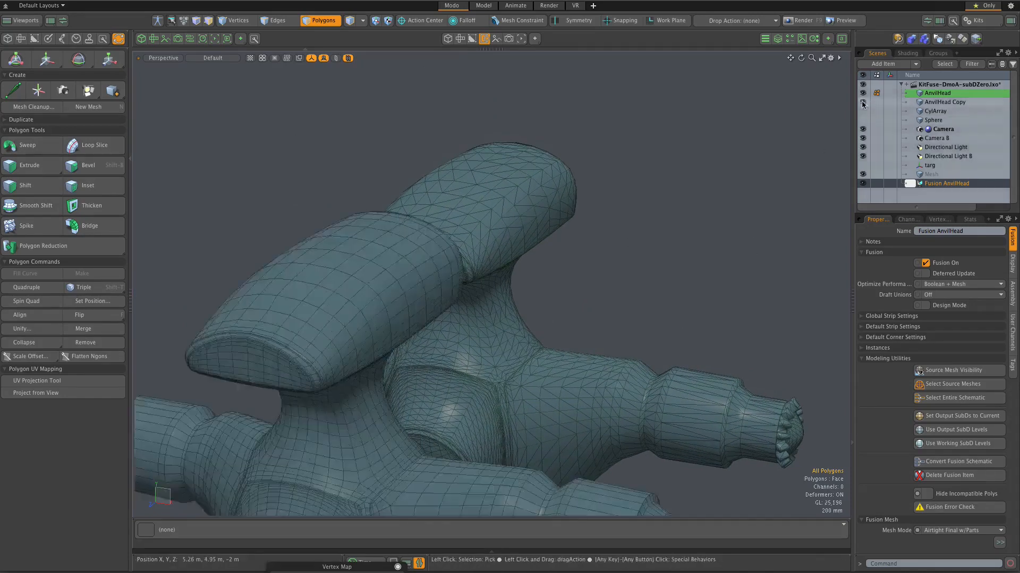
left_click(863, 102)
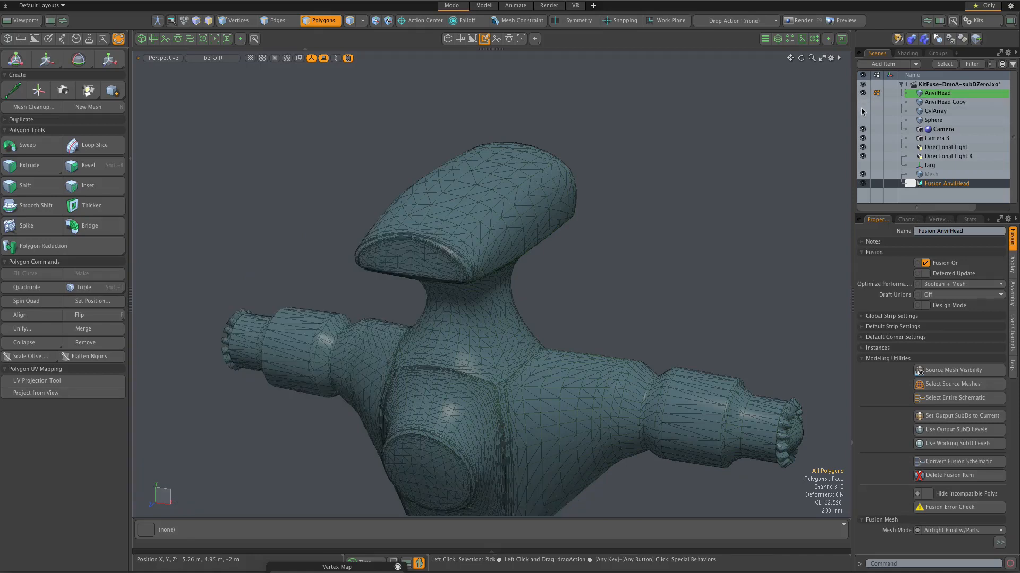
left_click(863, 111)
scroll(508, 186, "up", 3)
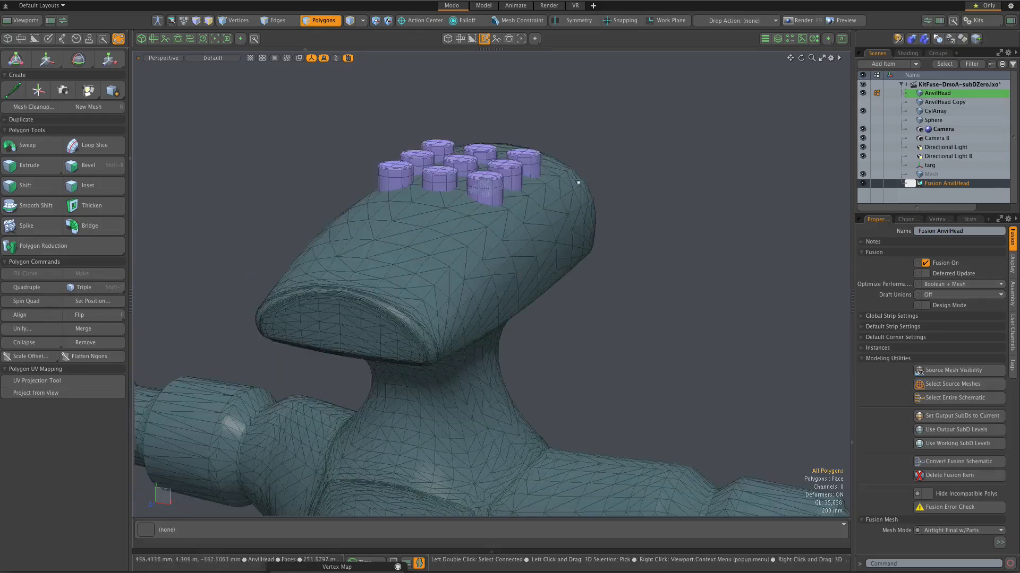
Step: Select CylArray and AnvilHead and apply the cylinders as a subtractive trim to the top of the head
key("5")
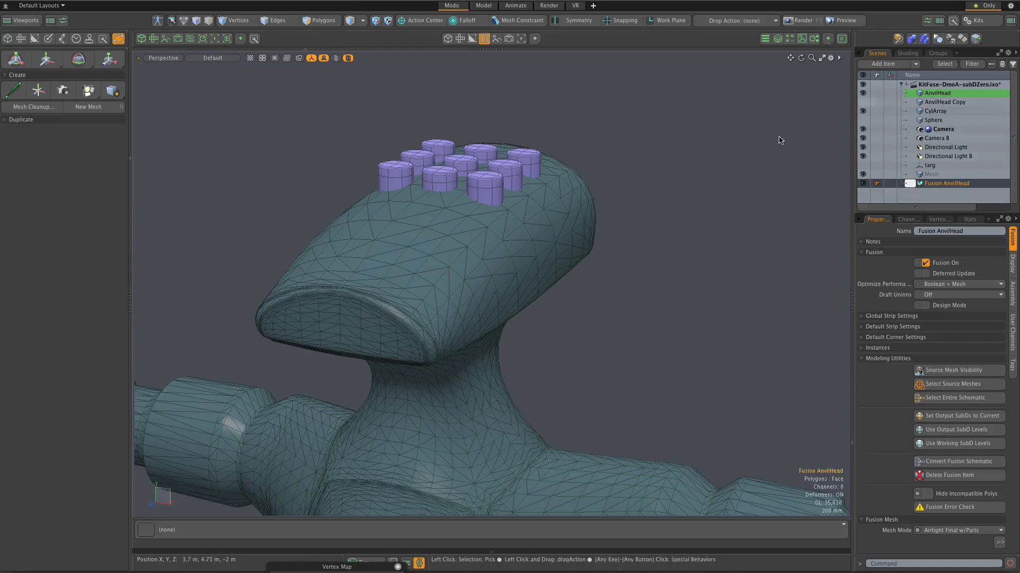
left_click(496, 189)
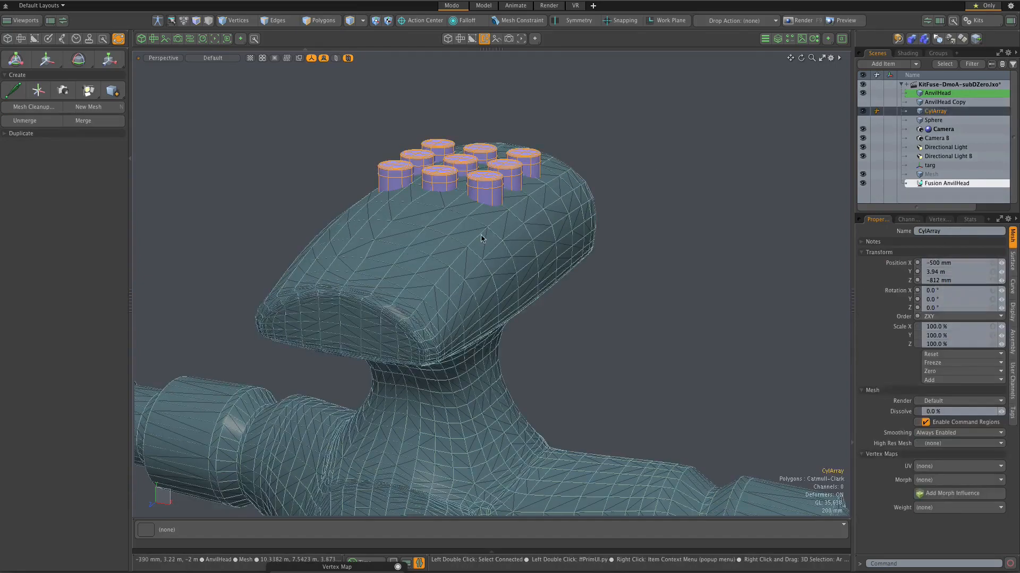
left_click(483, 237, "shift")
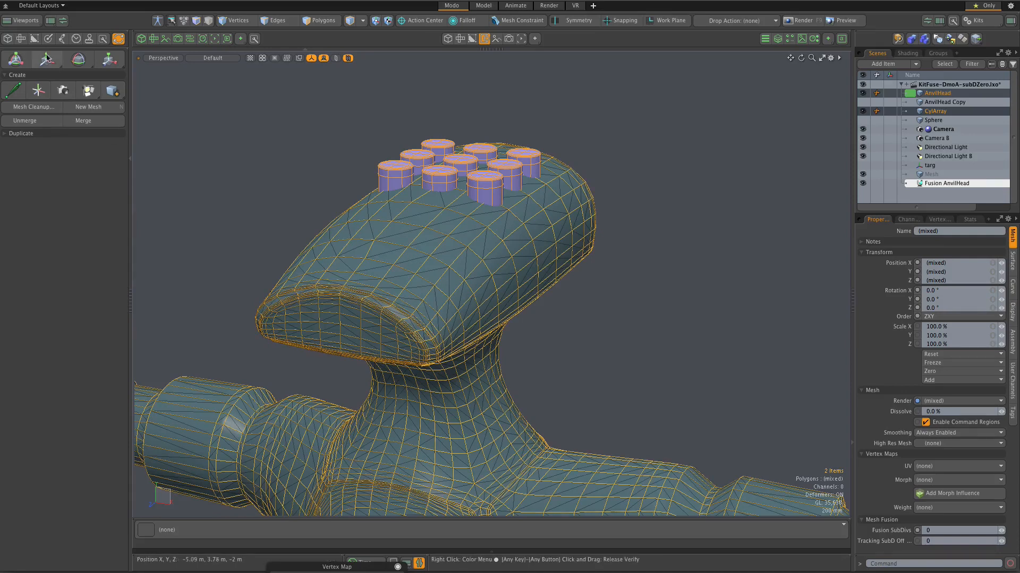
left_click(8, 39)
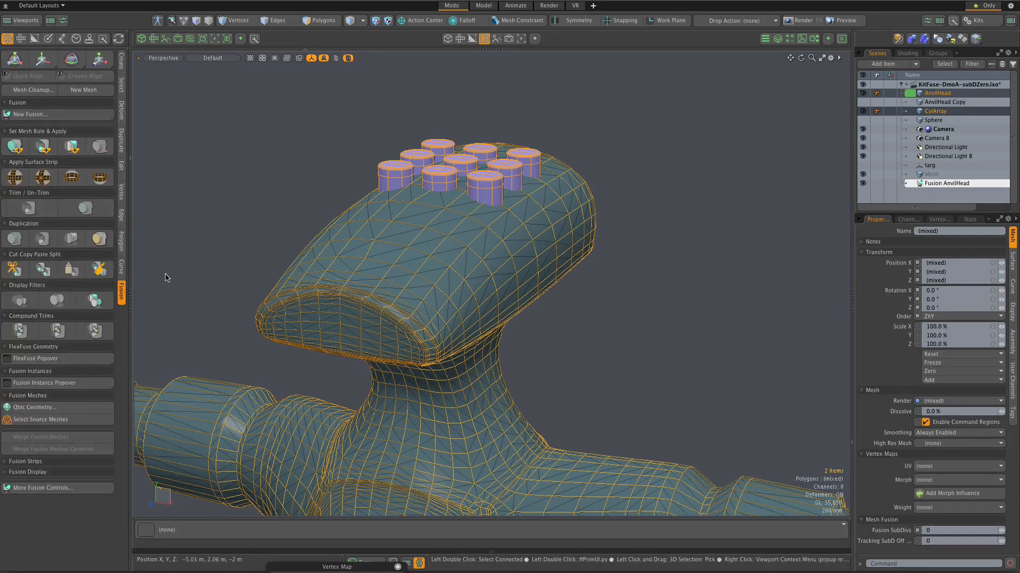
left_click(42, 147)
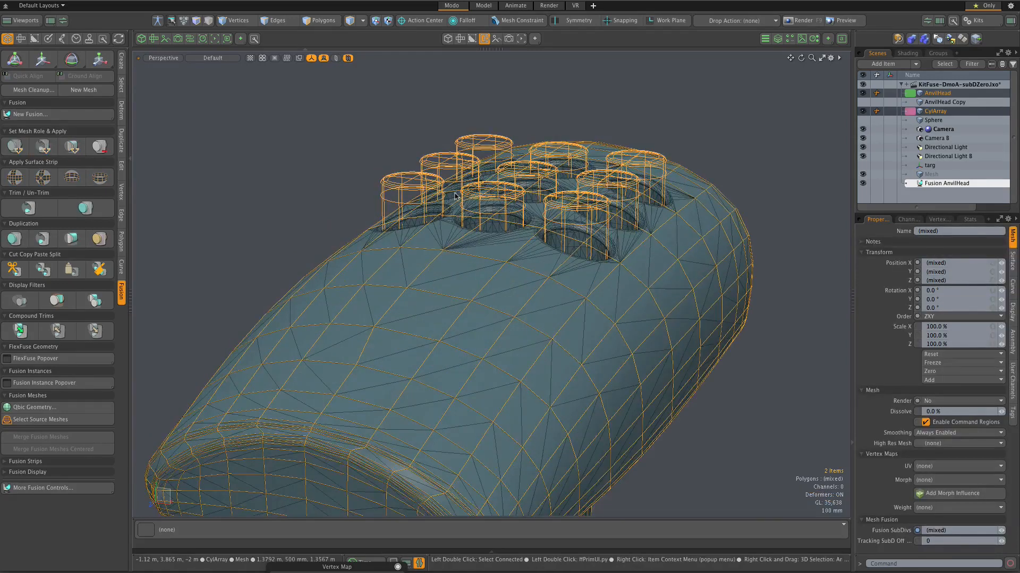
left_click_drag(620, 263, 587, 264, "alt")
scroll(586, 263, "down", 6)
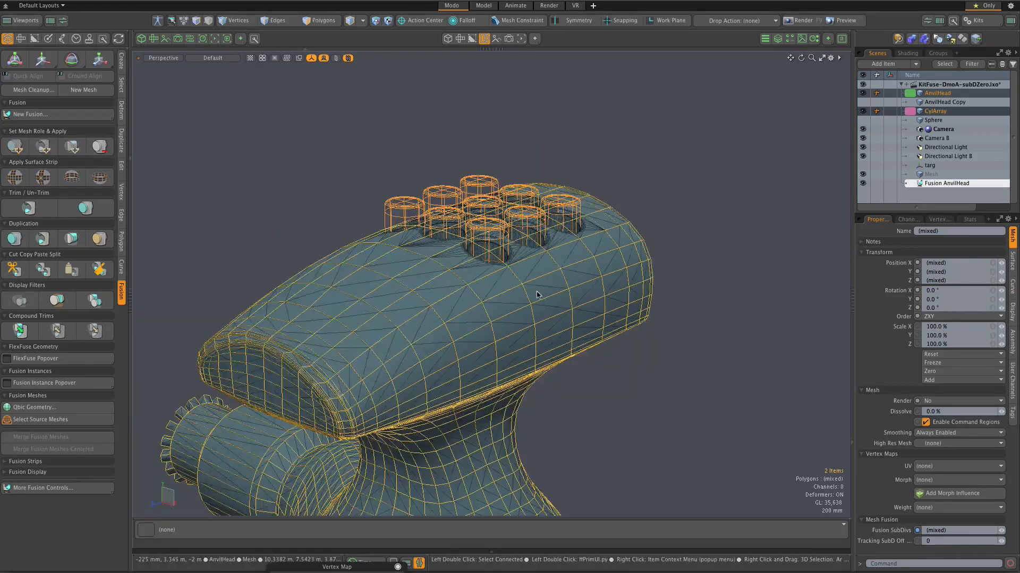
Step: Select the Sphere mesh, make it visible and inspect it at the end of the central body's large boss
scroll(535, 294, "down", 4)
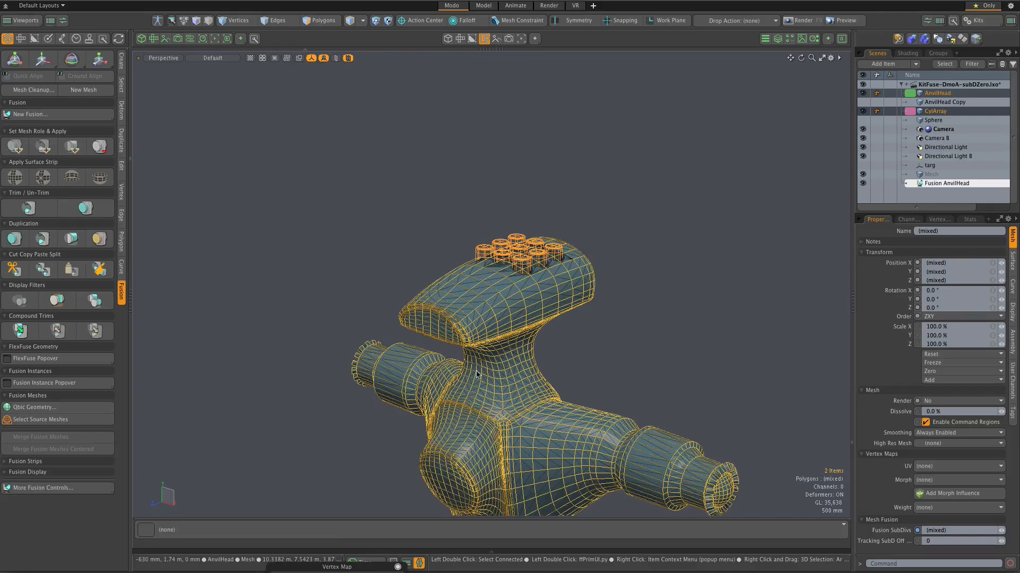
left_click_drag(476, 374, 510, 241, "alt")
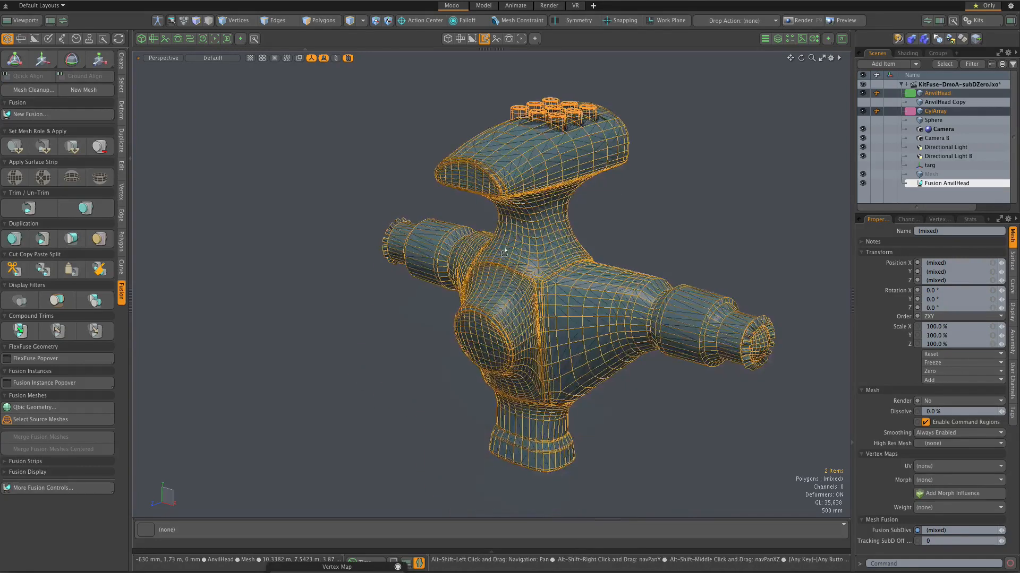
scroll(511, 241, "up", 5)
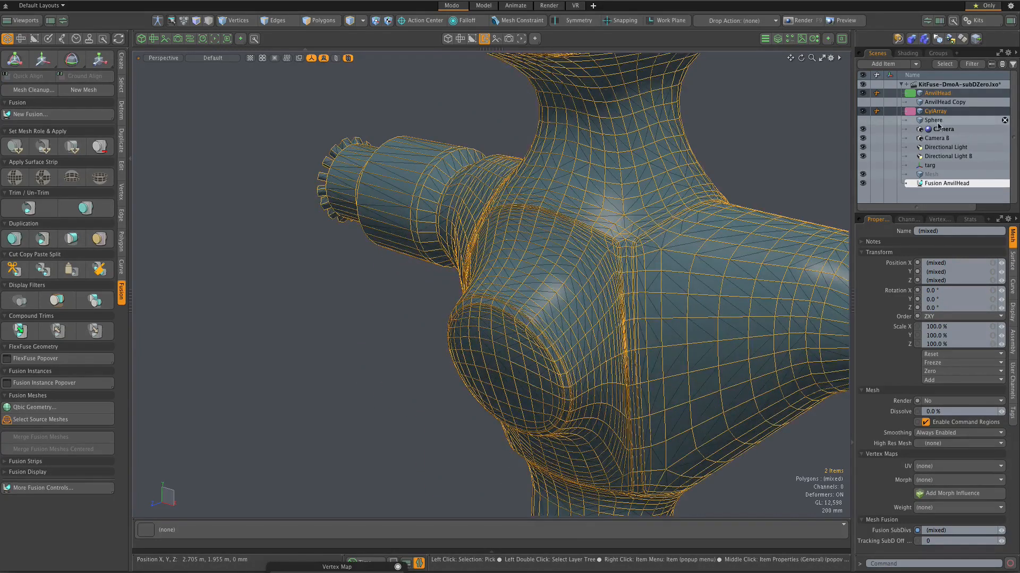
left_click(934, 122)
left_click(862, 120)
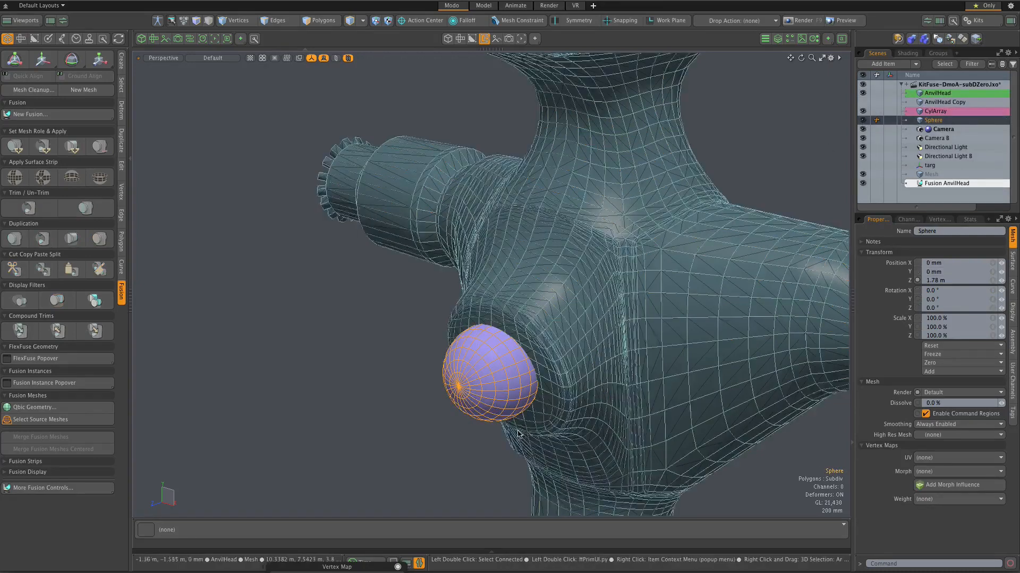
scroll(468, 378, "up", 8)
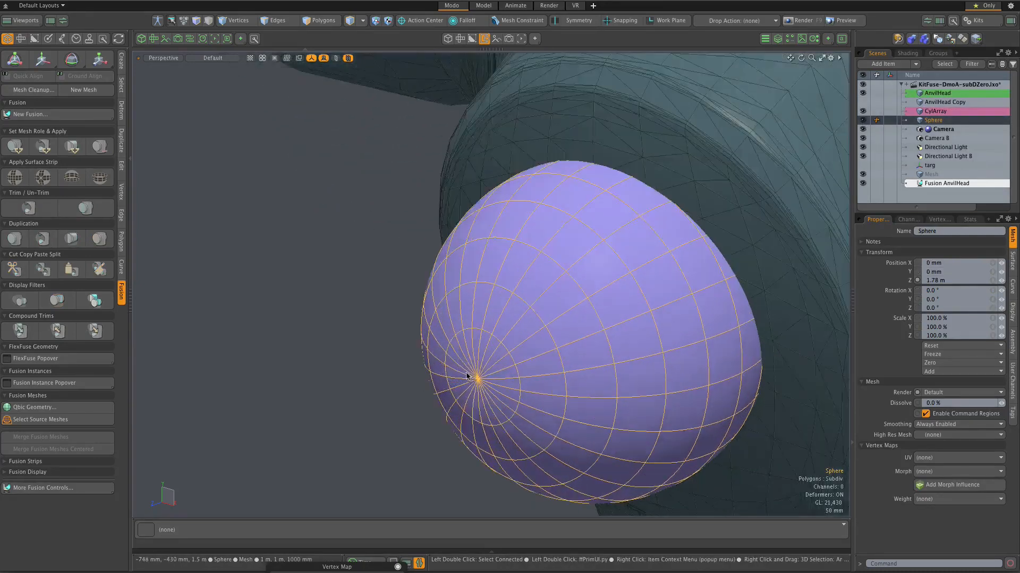
scroll(467, 378, "down", 7)
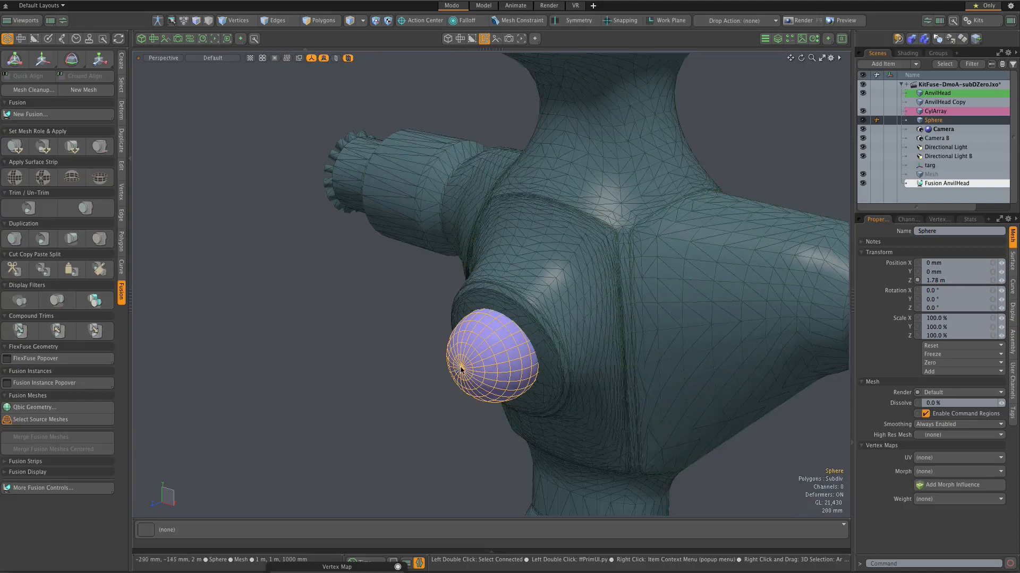
Step: Add AnvilHead to the selected Sphere and apply the sphere as a subtractive trim at the end of the central boss
scroll(460, 369, "up", 2)
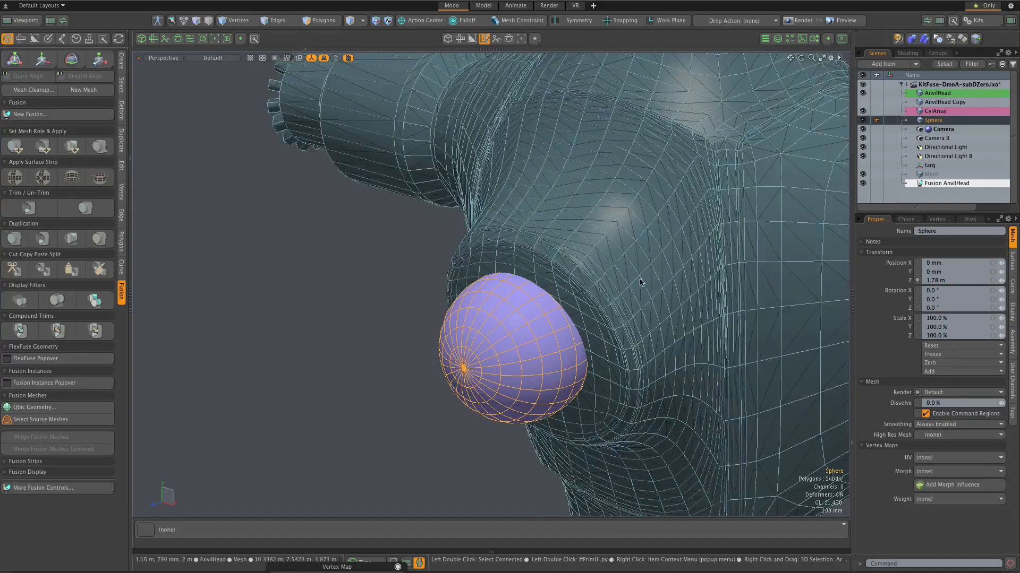
scroll(425, 347, "down", 3)
scroll(477, 335, "up", 2)
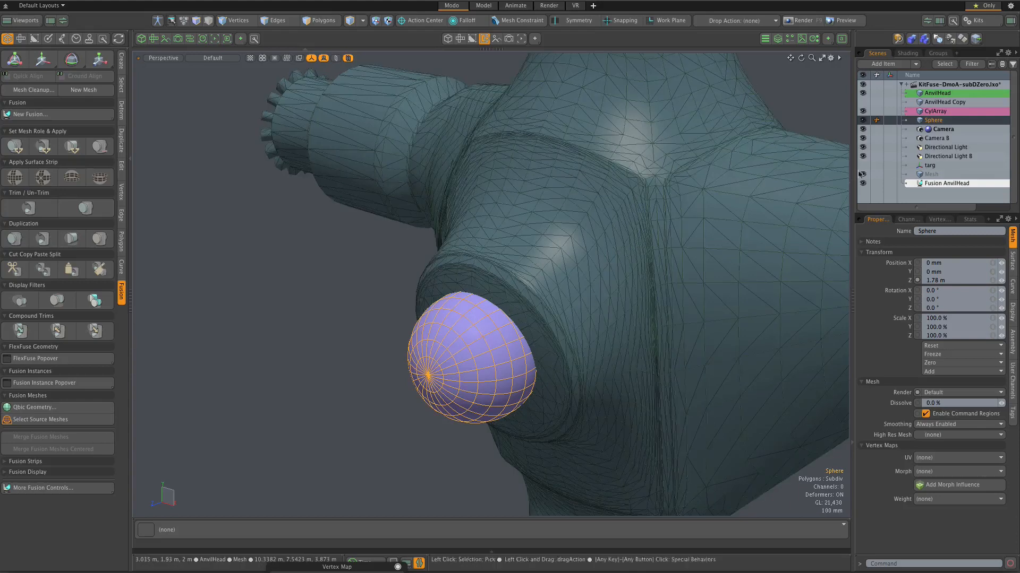
left_click(936, 93, "ctrl")
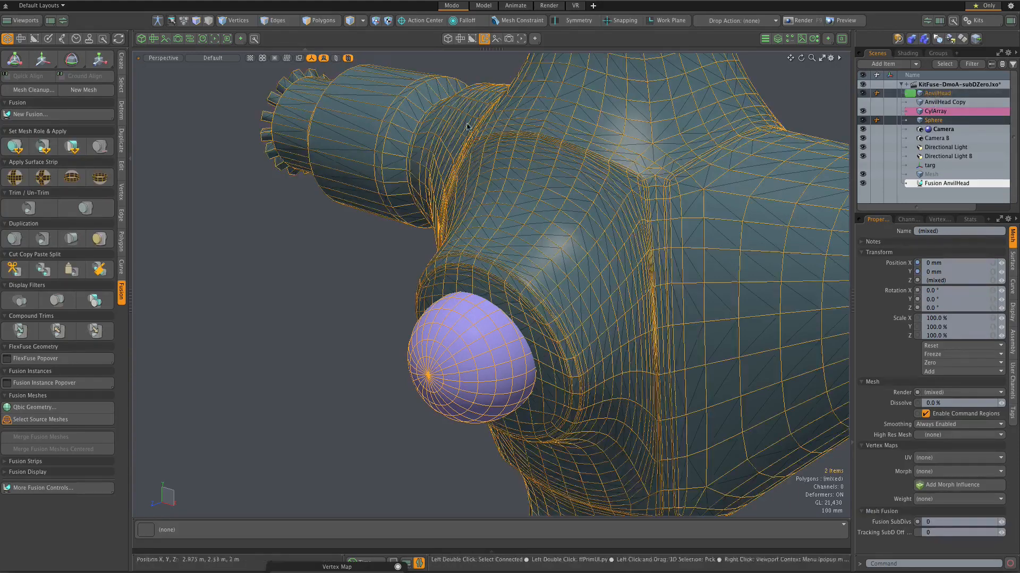
left_click(43, 146)
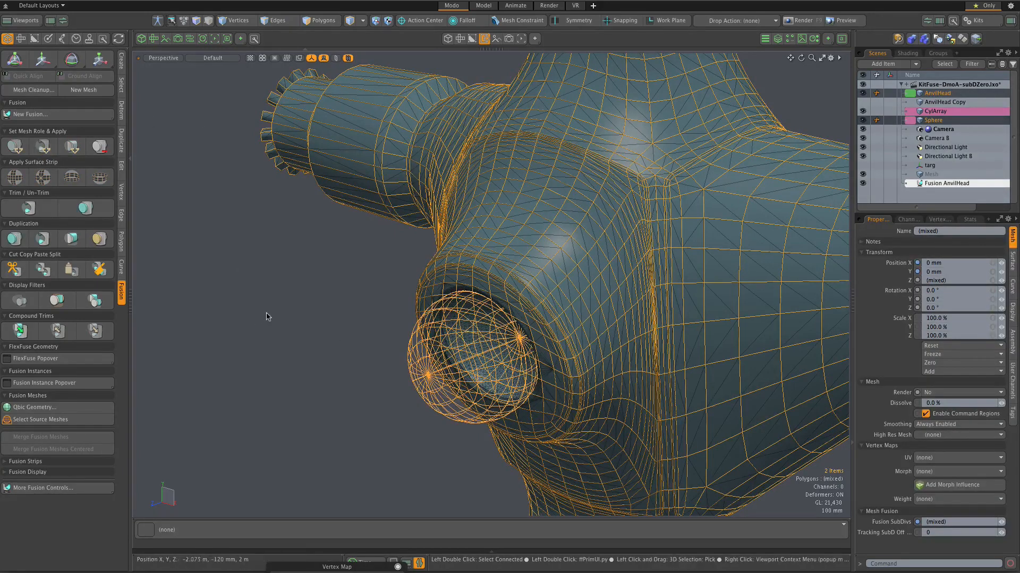
Step: Toggle off the source mesh visibility and inspect the spherical recess in the end of the central boss
key("ctrl+alt+space")
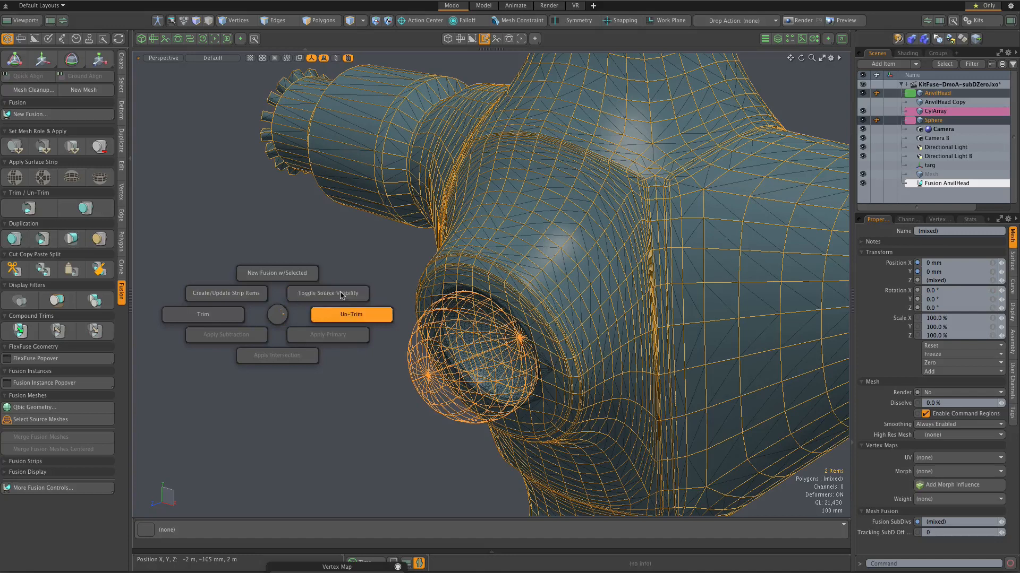
left_click(317, 293)
scroll(519, 329, "up", 5)
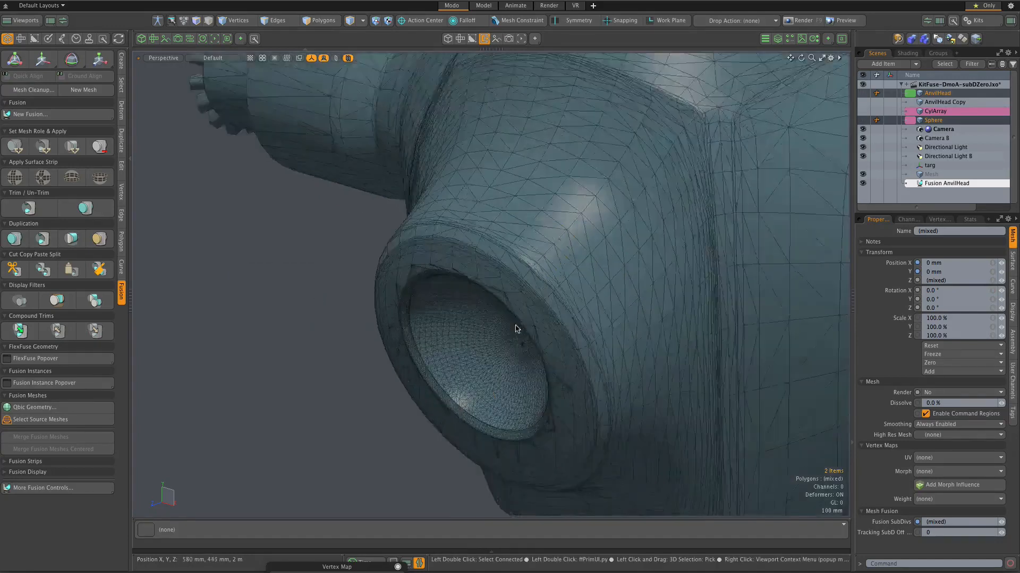
left_click_drag(518, 353, 555, 319, "alt")
scroll(480, 395, "down", 2)
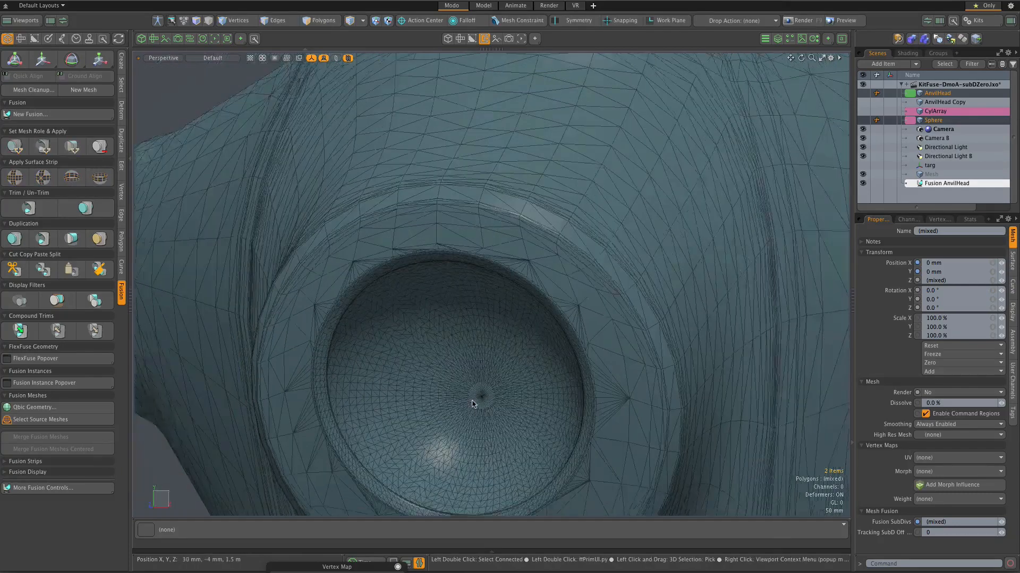
scroll(479, 399, "up", 5)
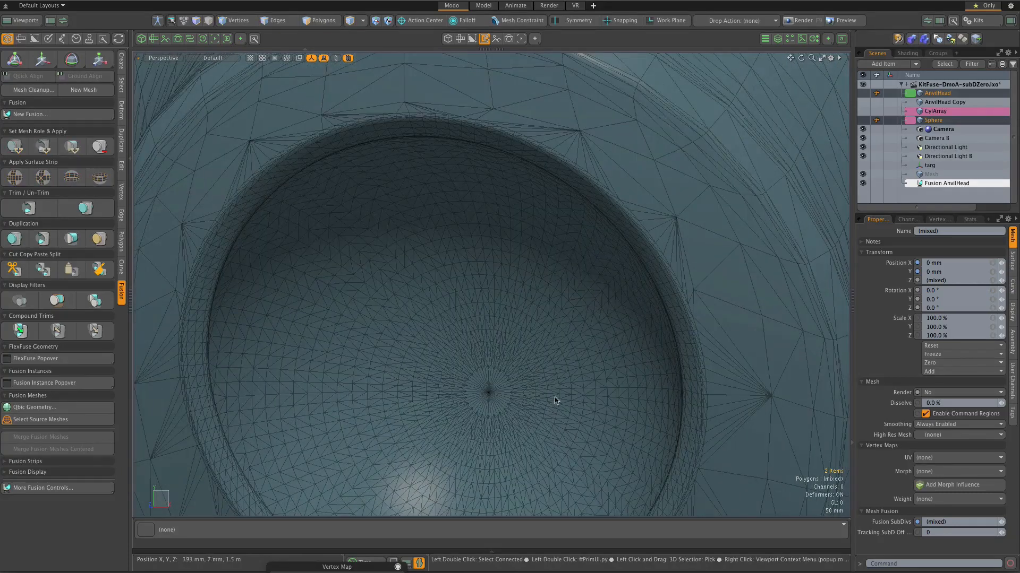
Step: Select only the Sphere mesh and set its Fusion SubDivs to 0
key("Delete")
left_click(932, 113)
scroll(521, 280, "down", 2)
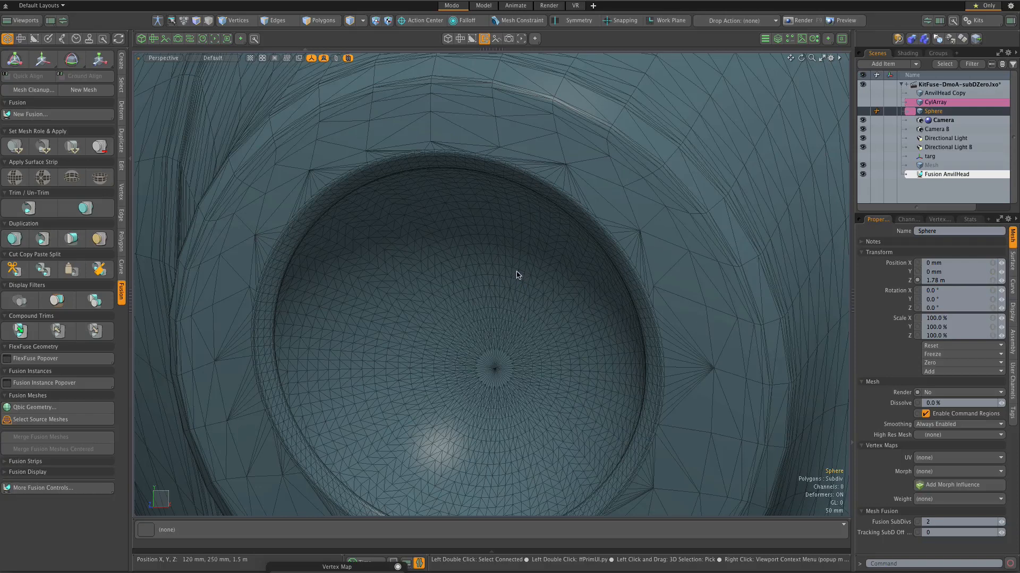
left_click(1000, 526)
left_click(1000, 525)
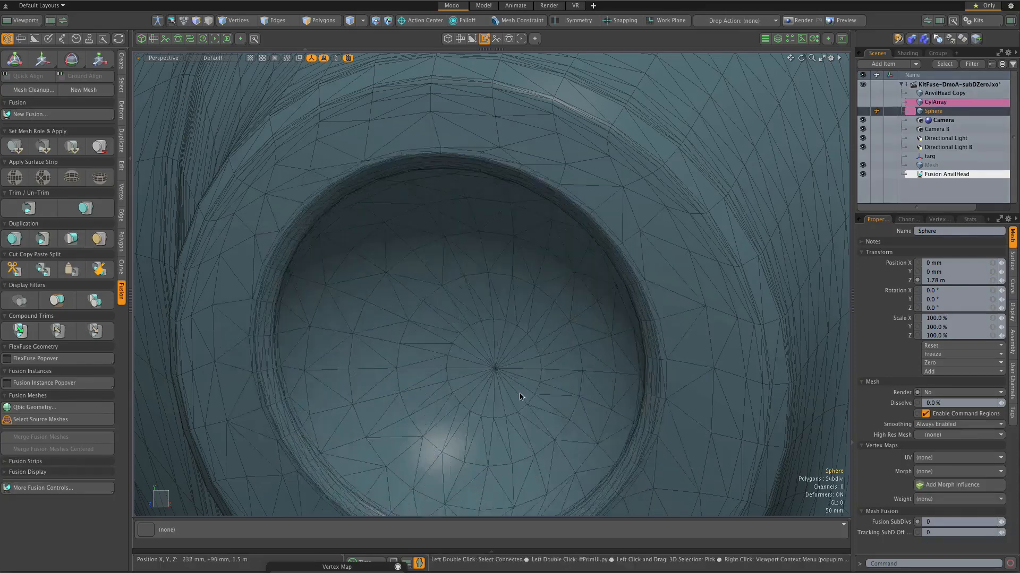
Step: Examine the mesh density of the spherical recess, the anvil-shaped head and the toothed side arm across the fusion
scroll(510, 375, "down", 3)
scroll(489, 382, "up", 3)
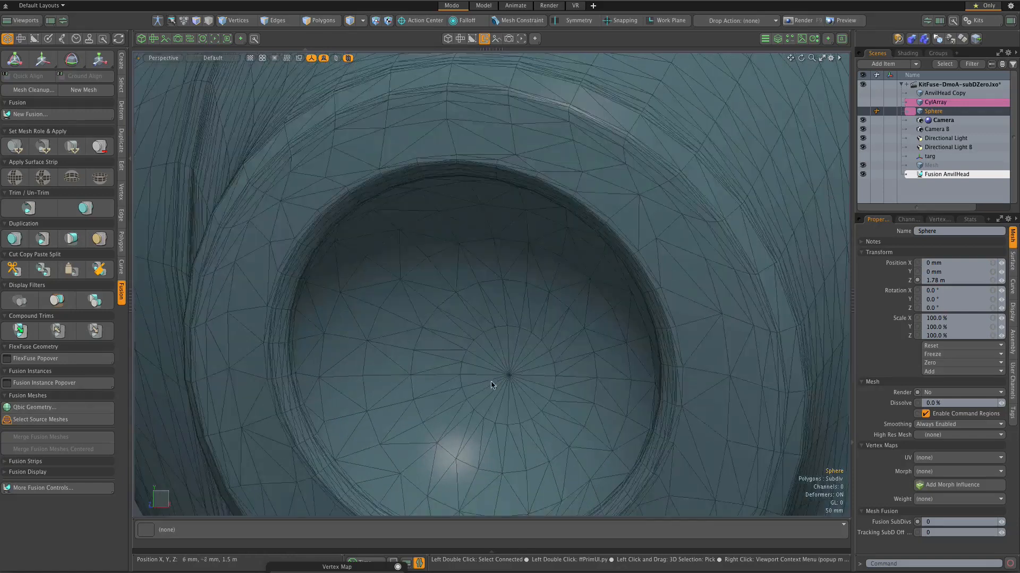
scroll(489, 382, "down", 1)
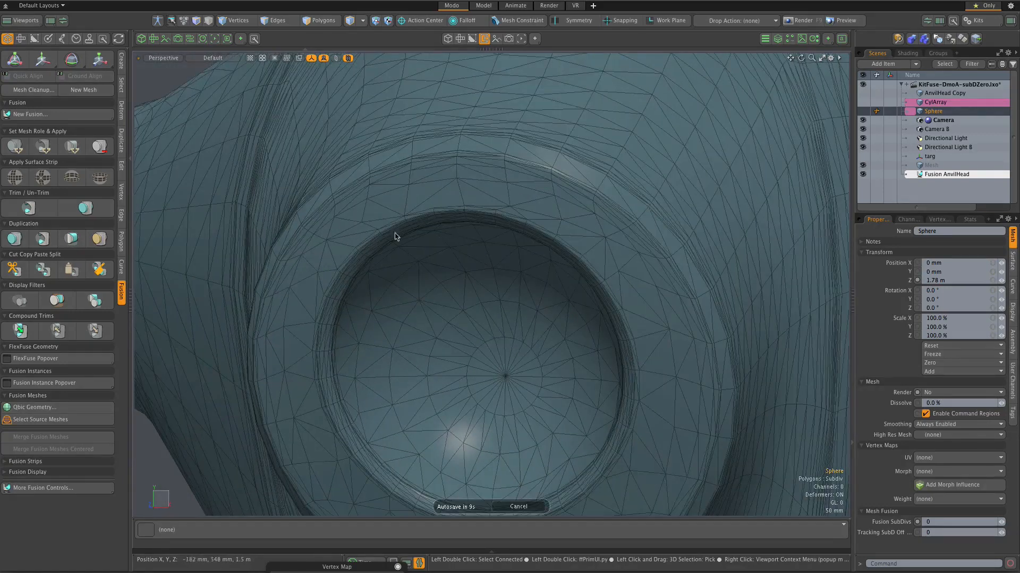
scroll(537, 414, "down", 10)
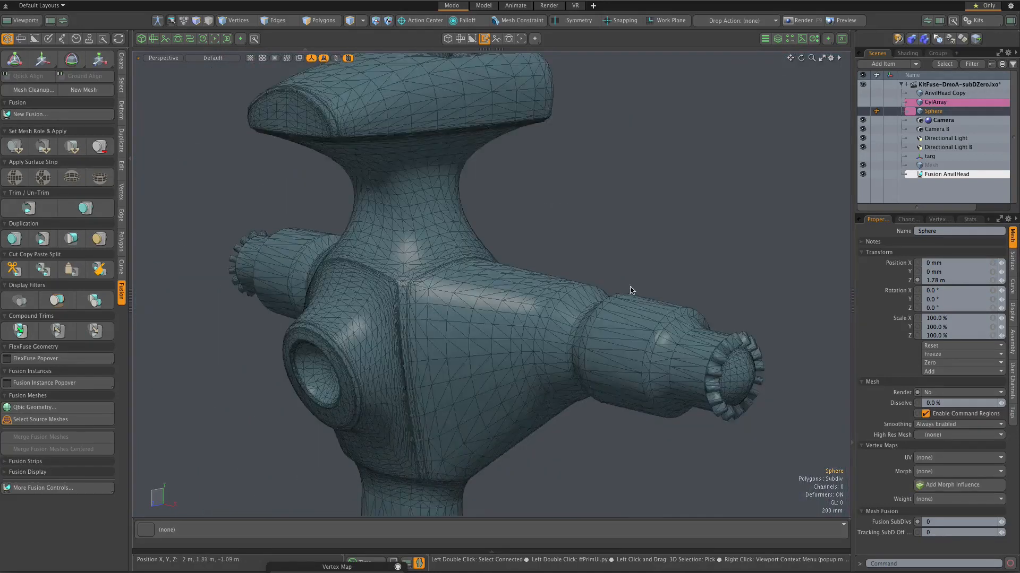
scroll(635, 292, "down", 2)
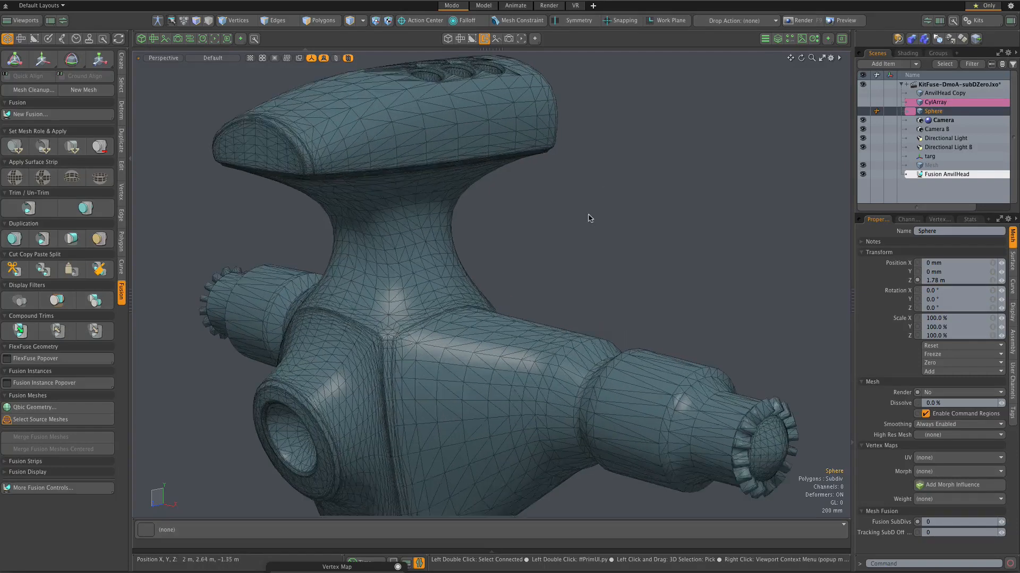
scroll(612, 254, "down", 4)
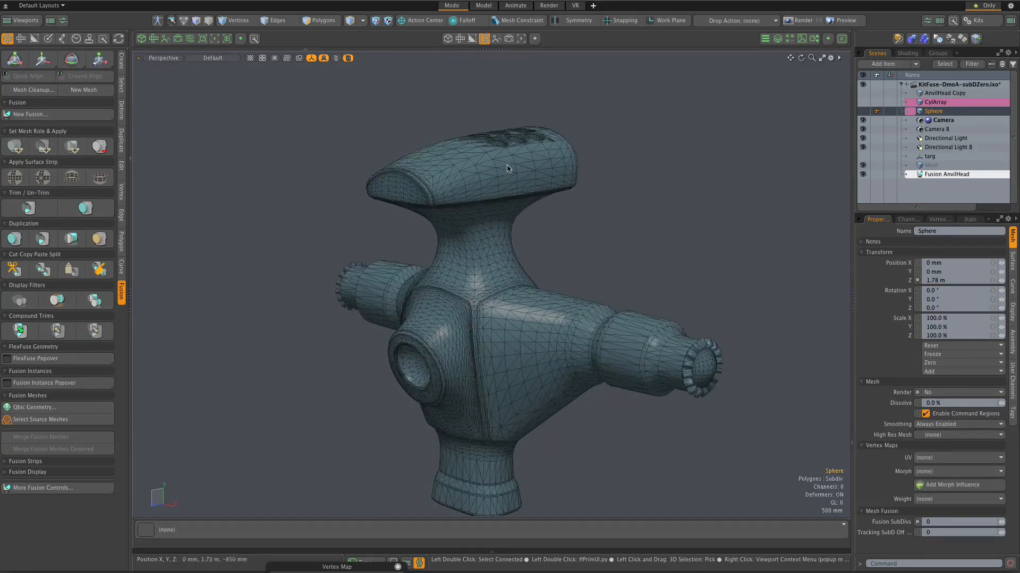
scroll(503, 164, "up", 3)
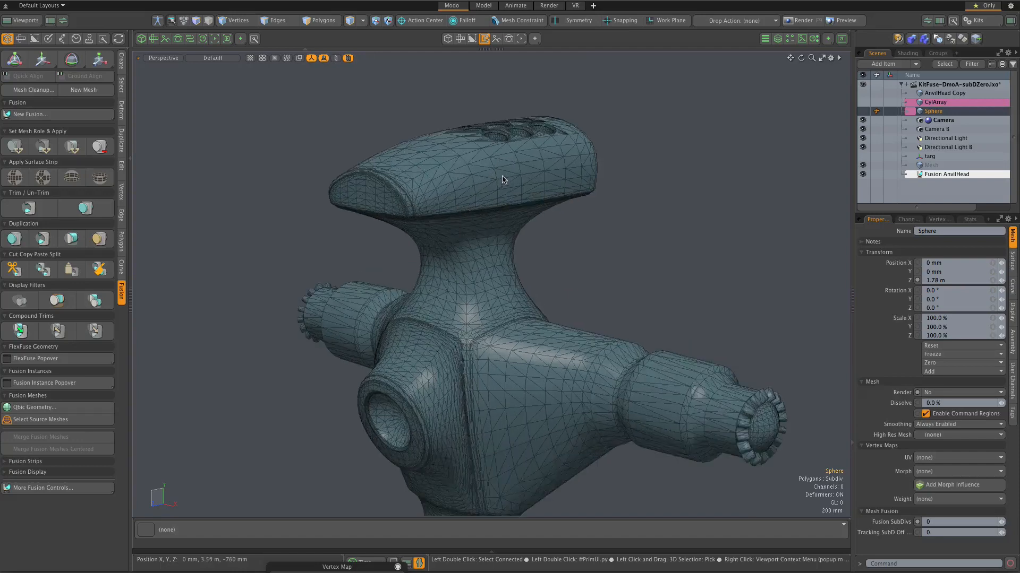
scroll(477, 308, "up", 3)
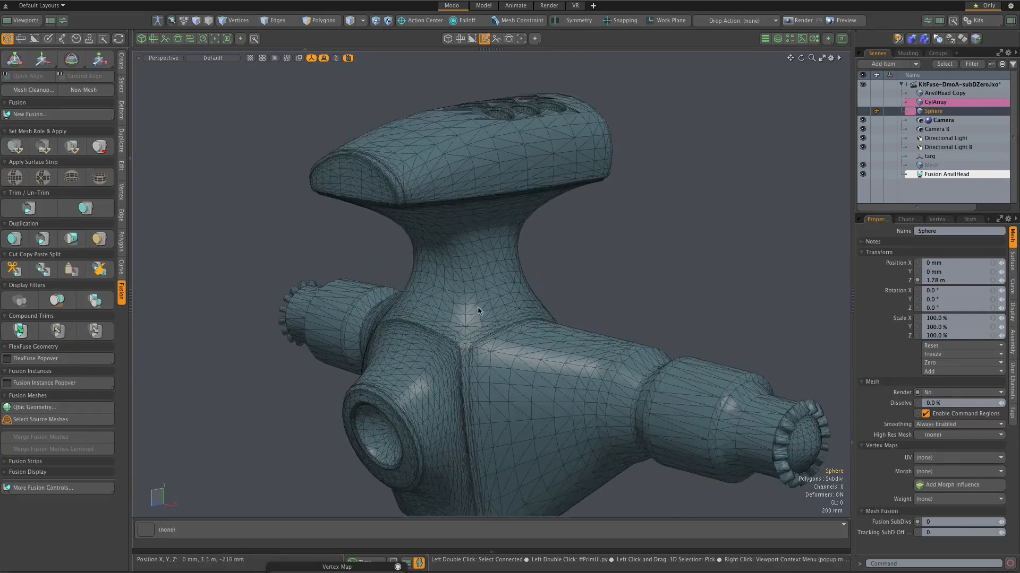
scroll(475, 304, "down", 5)
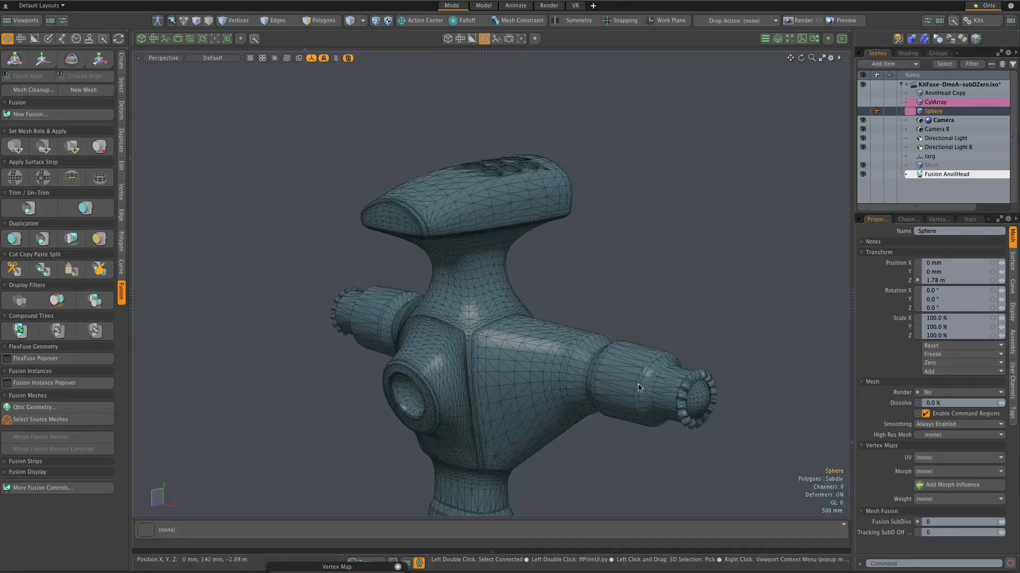
scroll(693, 397, "up", 8)
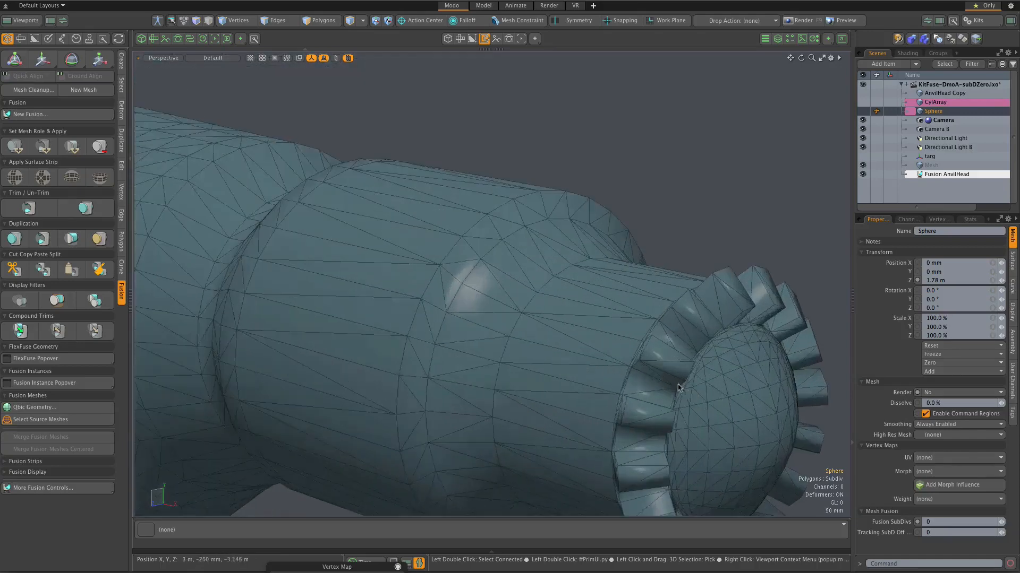
scroll(673, 383, "down", 5)
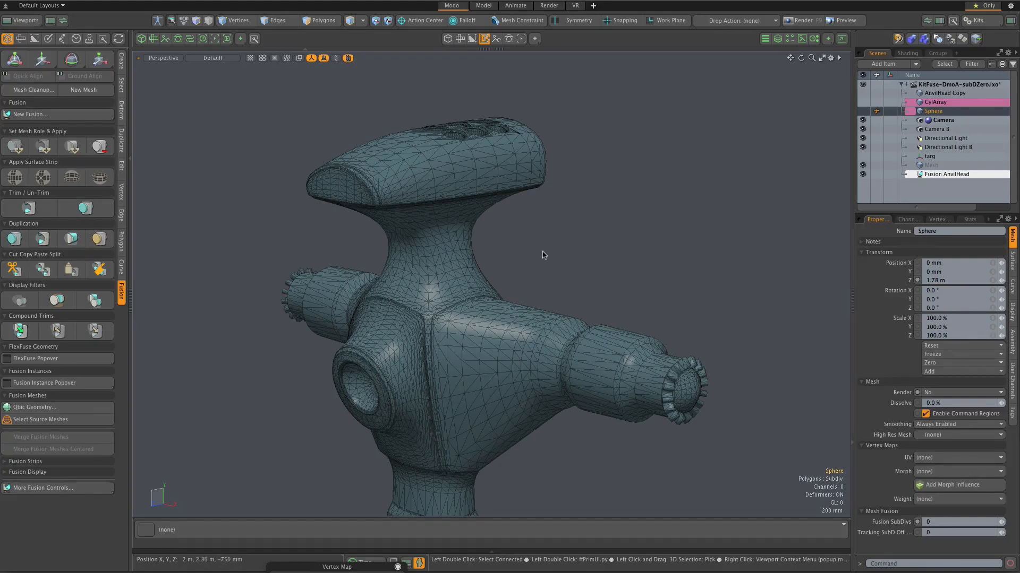
scroll(427, 208, "up", 3)
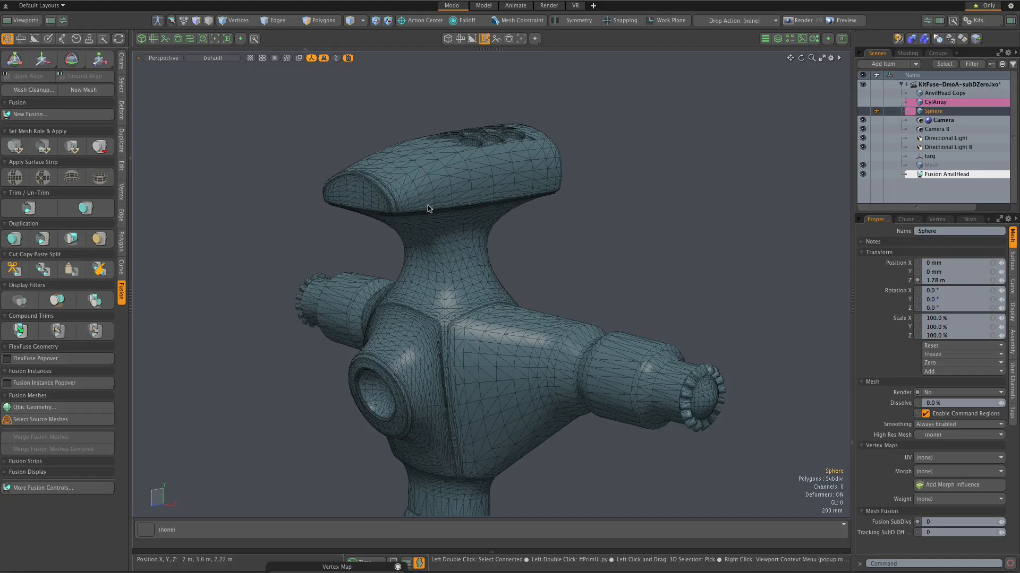
scroll(427, 208, "down", 3)
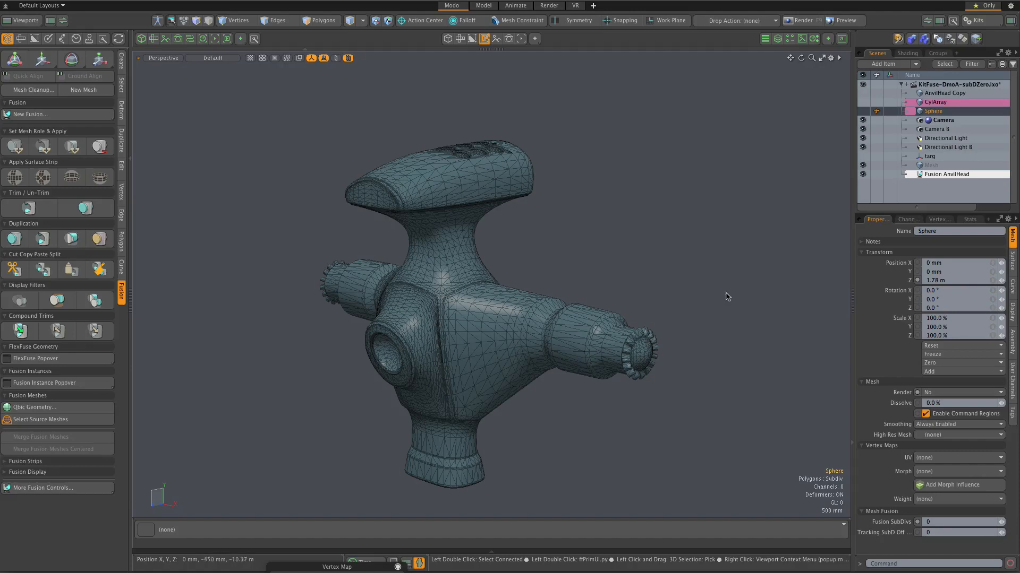
Step: Select the Fusion AnvilHead item and duplicate and convert it to a mesh using the Airtight Final w/Parts mesh mode
left_click(956, 177)
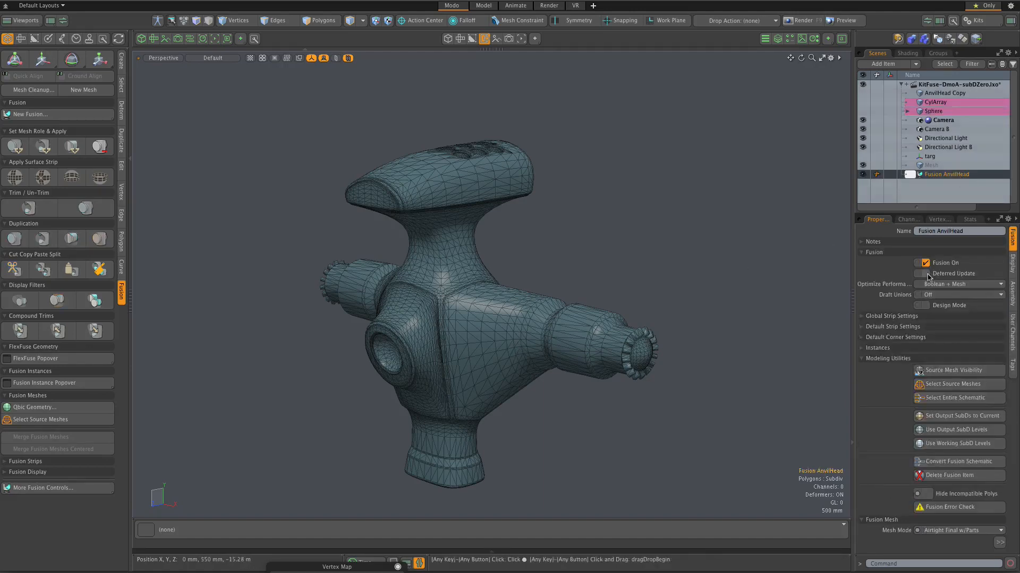
left_click(861, 359)
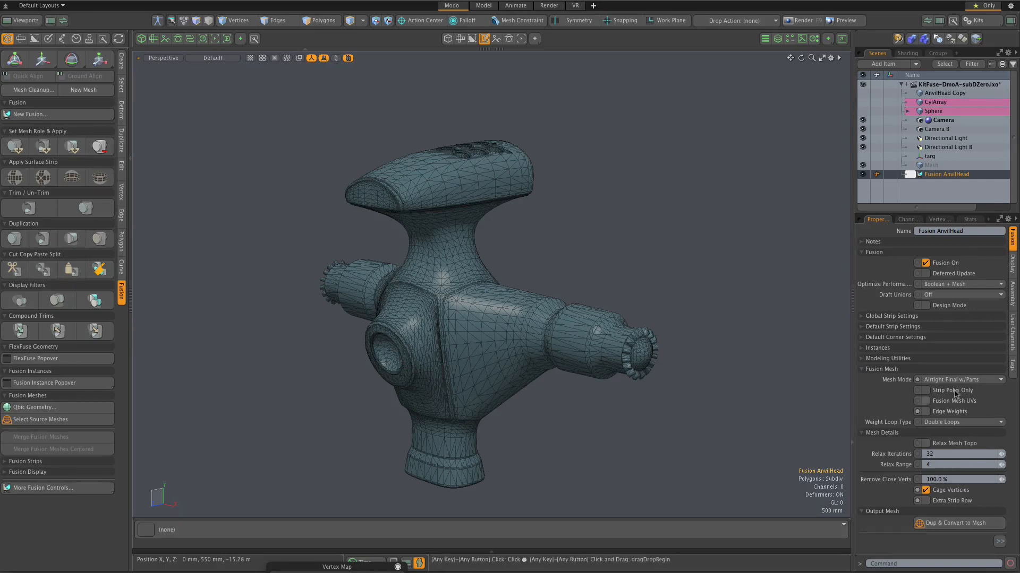
left_click(952, 524)
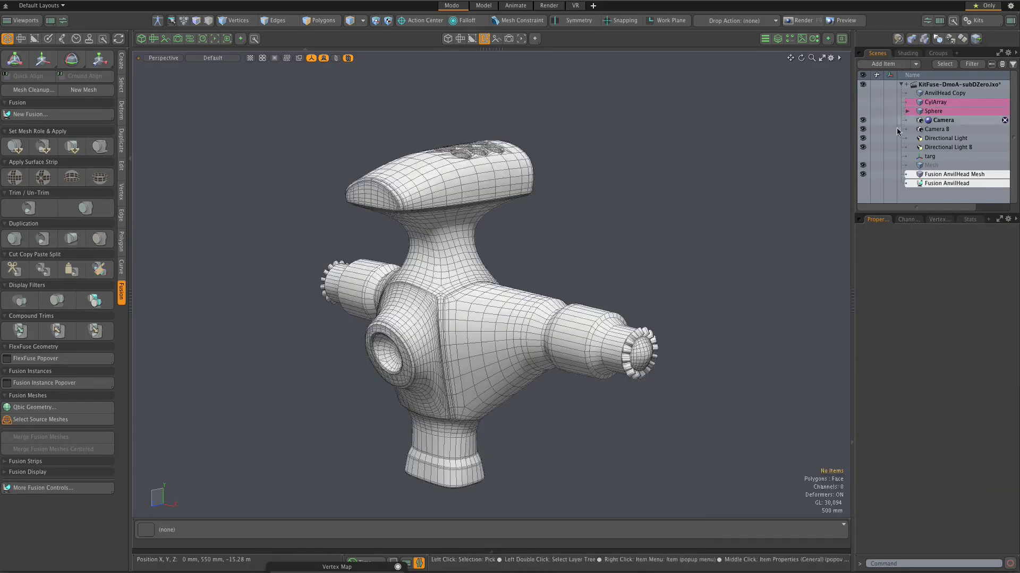
Step: Turn off the Sphere, CylArray and AnvilHead materials in the shader tree
left_click(907, 53)
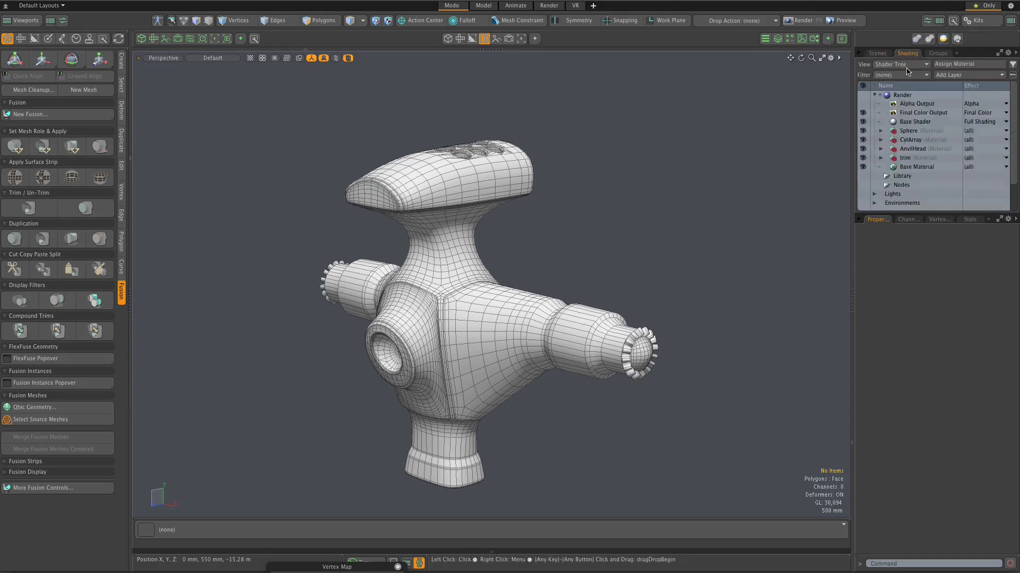
left_click(863, 130)
left_click(863, 140)
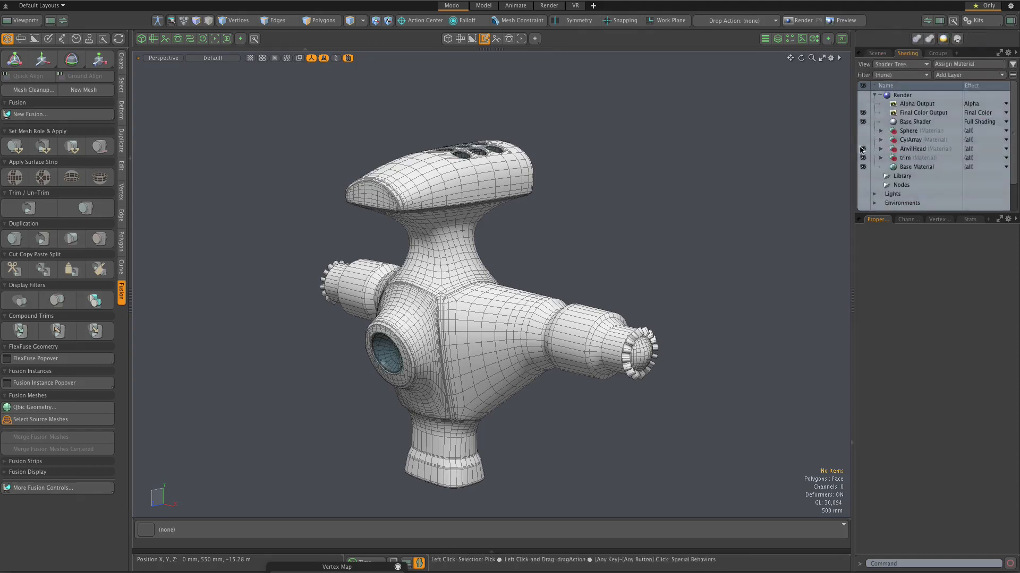
left_click(862, 149)
Step: Set the active meshes' wireframe overlay to None and inspect the converted mesh's shading along the side arm and toothed end
scroll(445, 197, "up", 3)
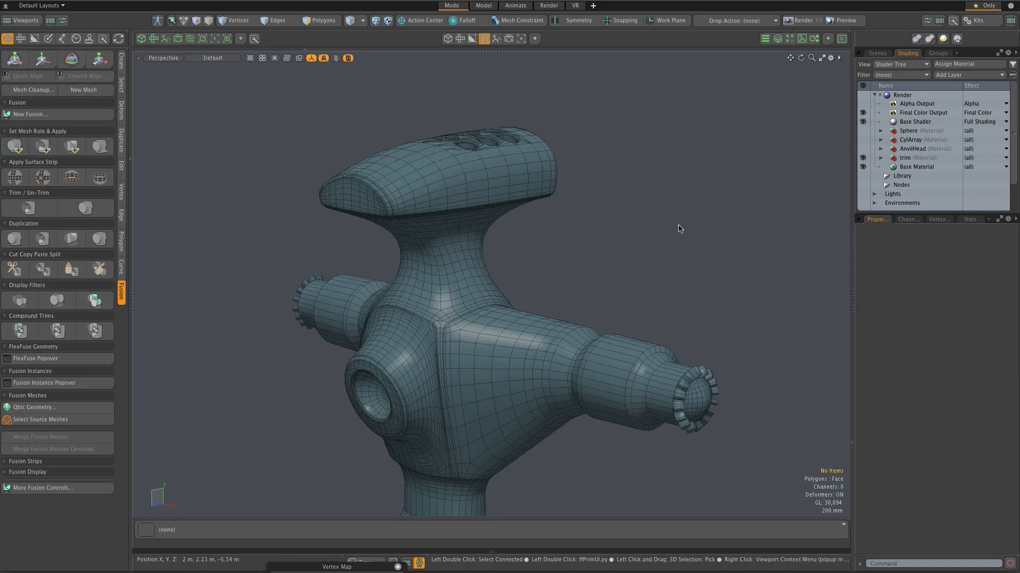
scroll(670, 226, "down", 3)
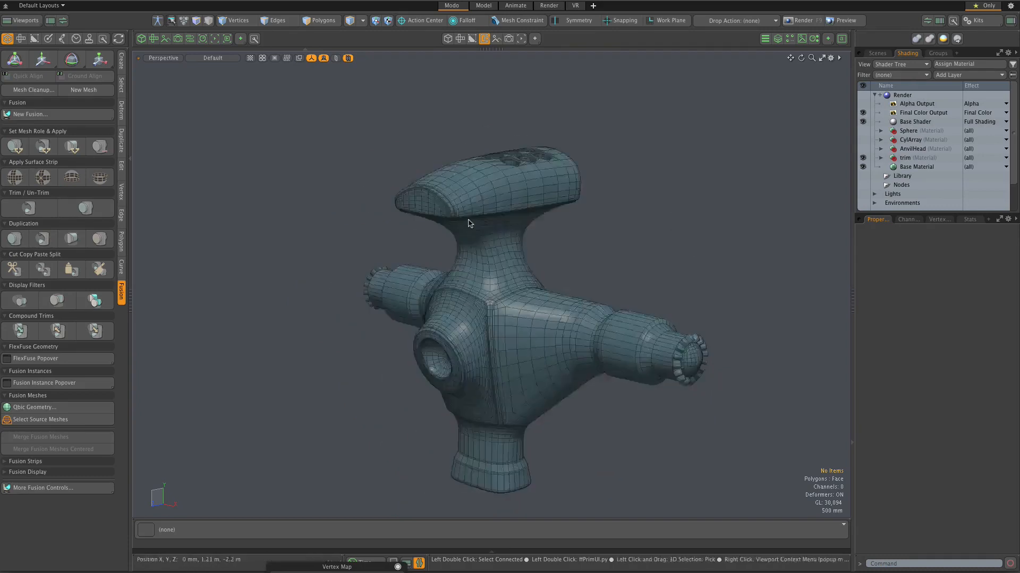
scroll(676, 344, "up", 2)
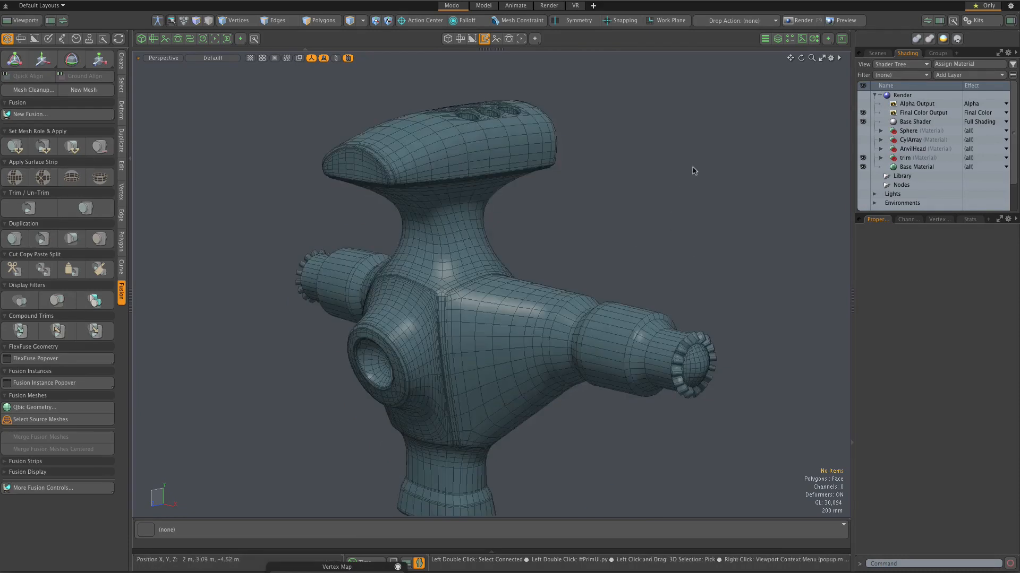
left_click(831, 60)
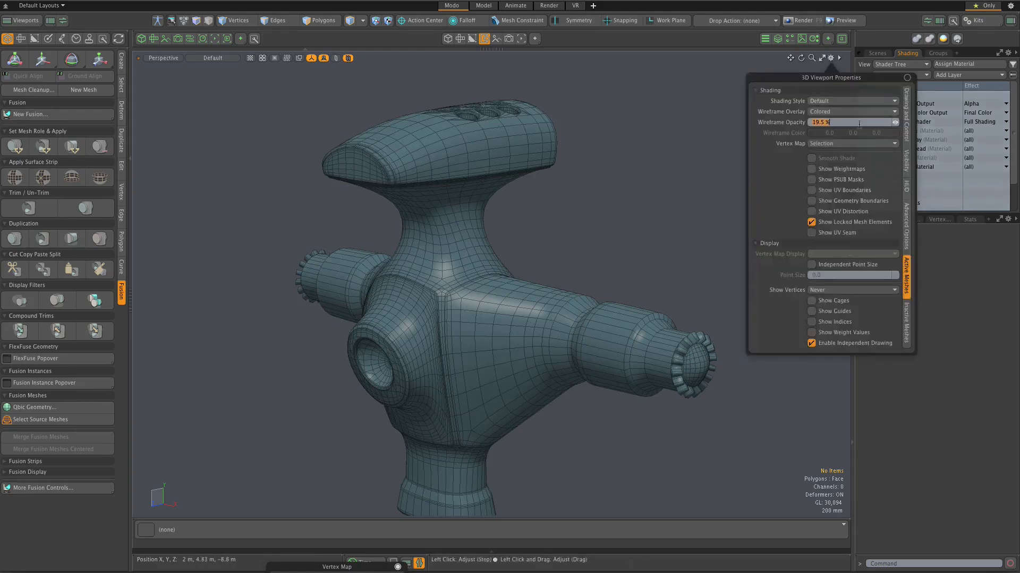
left_click(849, 112)
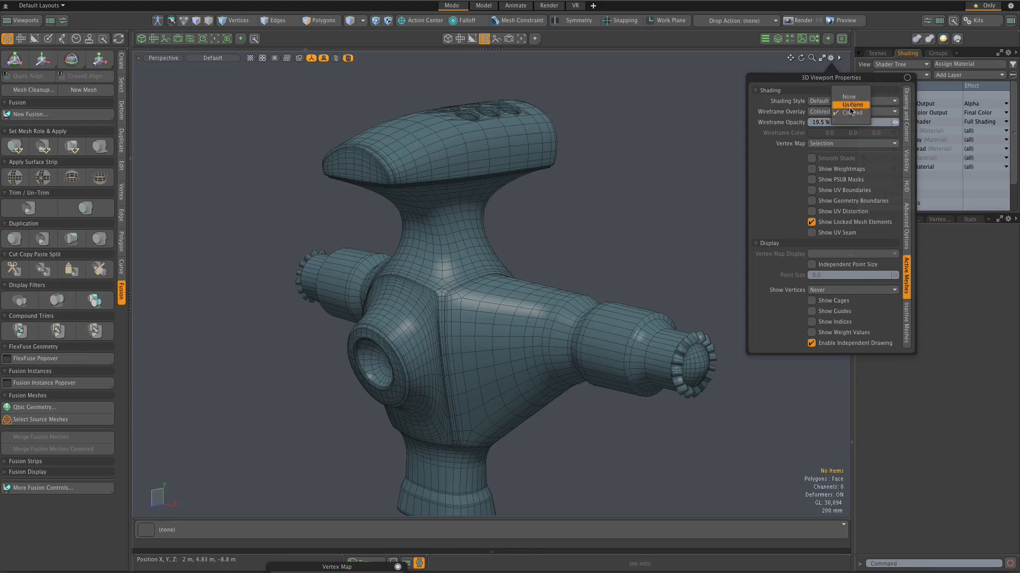
left_click(848, 96)
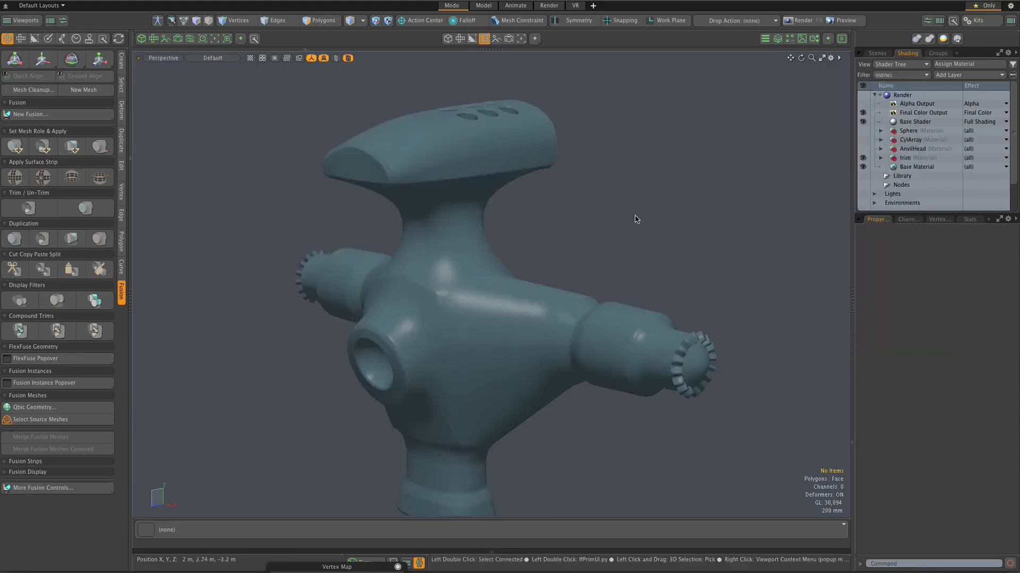
left_click_drag(610, 248, 633, 269, "alt")
scroll(715, 396, "up", 5)
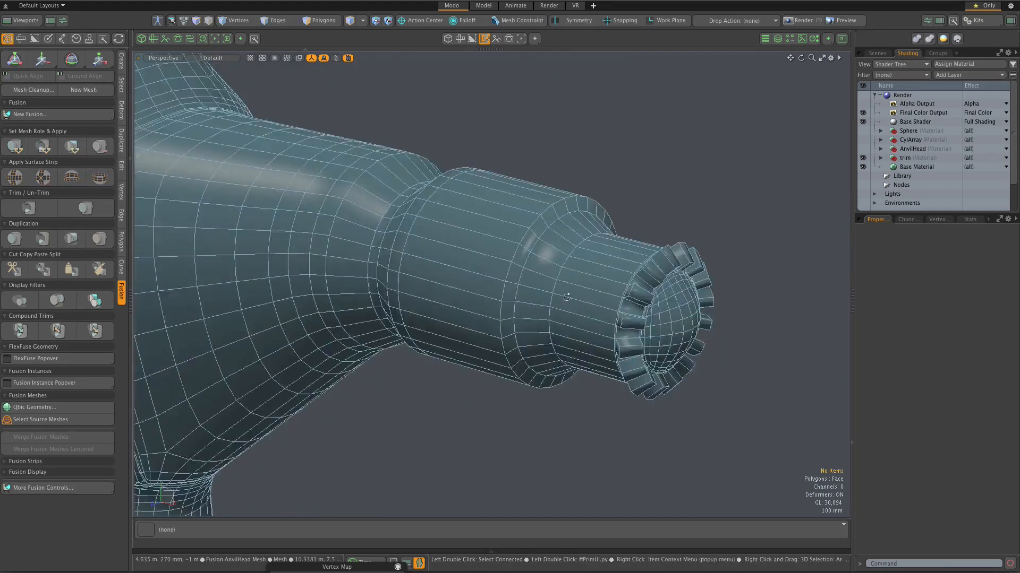
left_click_drag(567, 297, 581, 265, "alt")
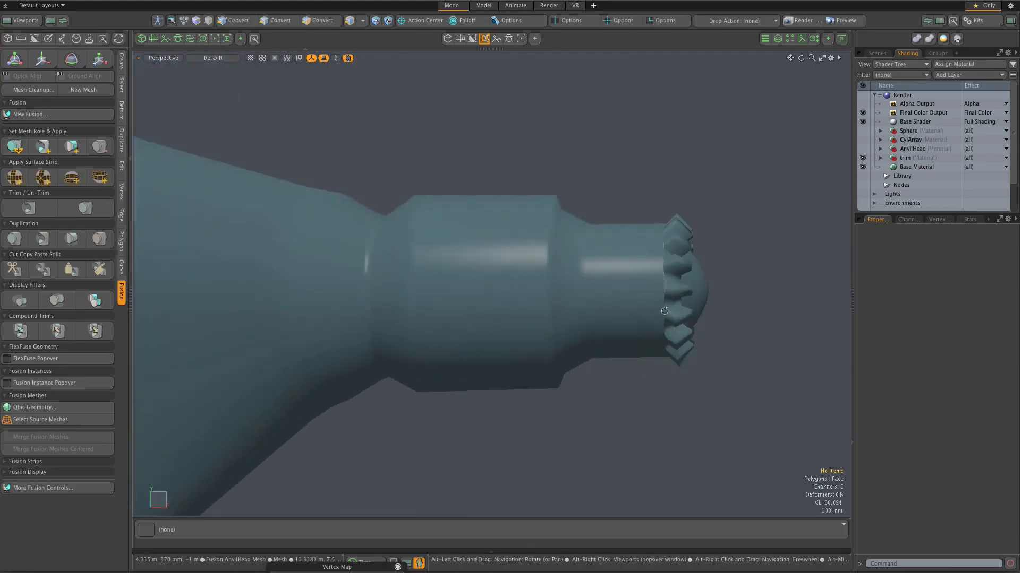
Step: Examine the converted mesh's topology around the central body's corner, the spherical recess and the transitions to the neck and side arms
scroll(665, 314, "down", 7)
left_click_drag(457, 260, 409, 275, "alt")
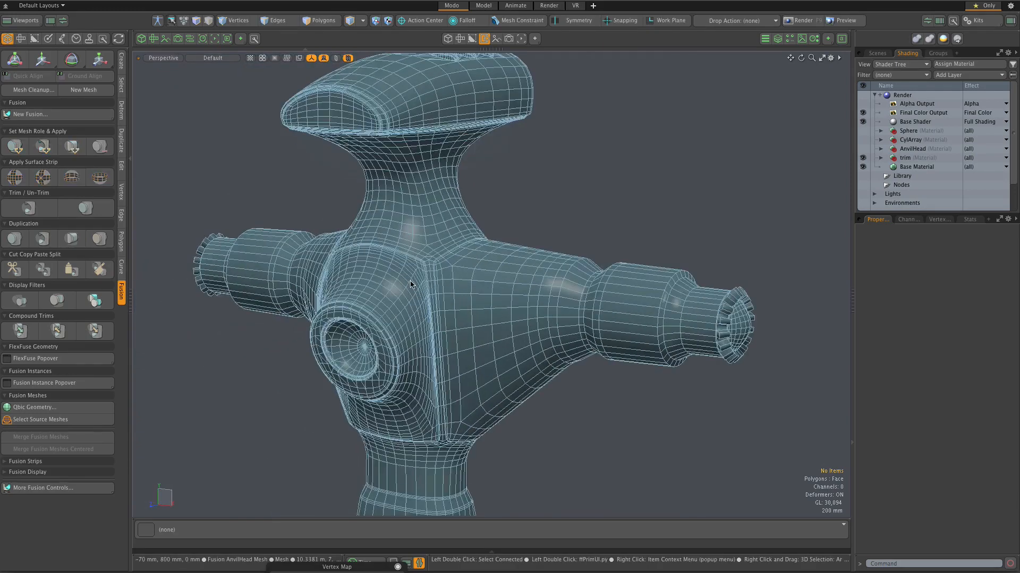
scroll(411, 278, "up", 5)
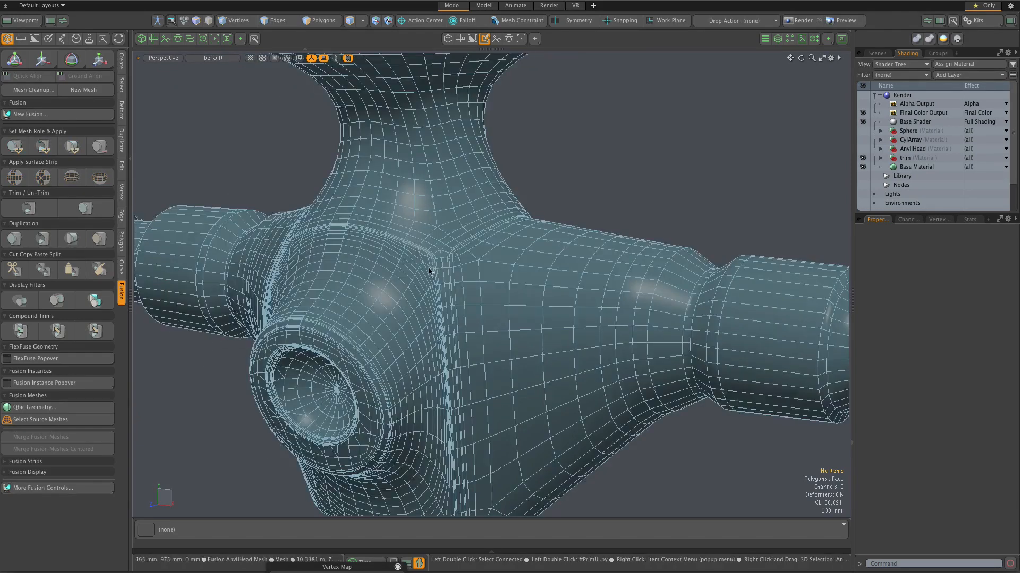
scroll(423, 259, "up", 4)
scroll(421, 239, "up", 3)
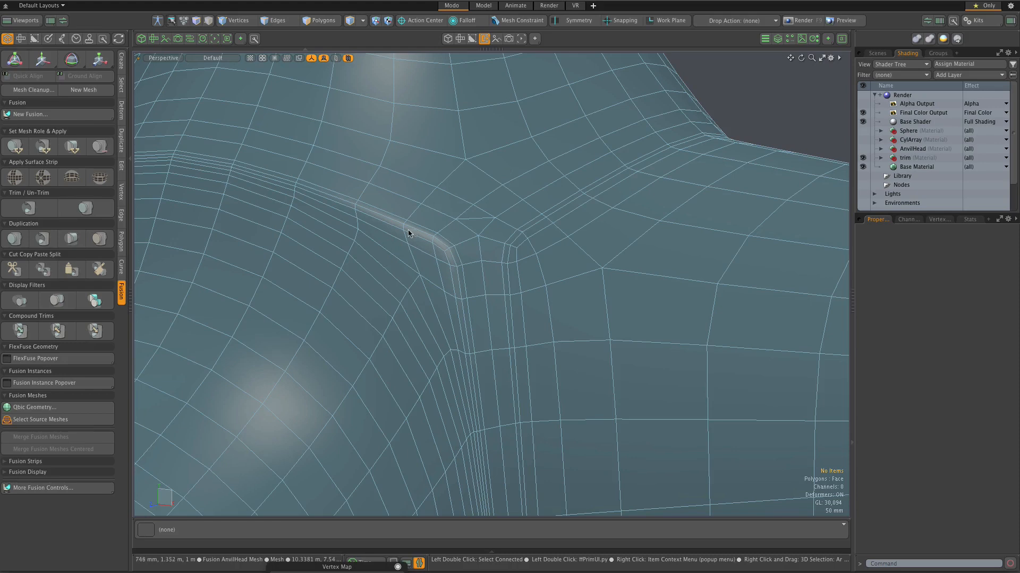
scroll(414, 230, "down", 5)
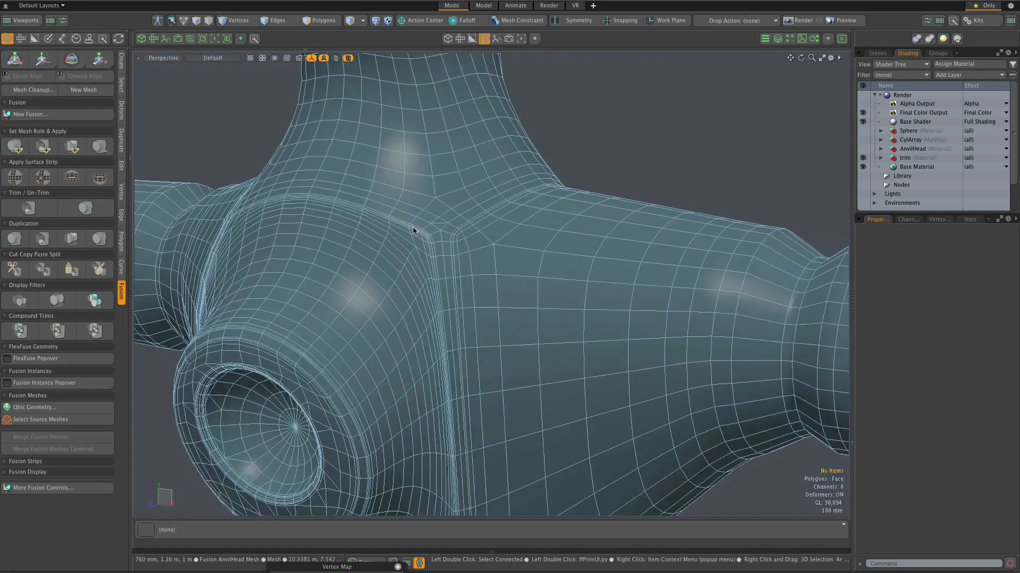
scroll(414, 231, "down", 3)
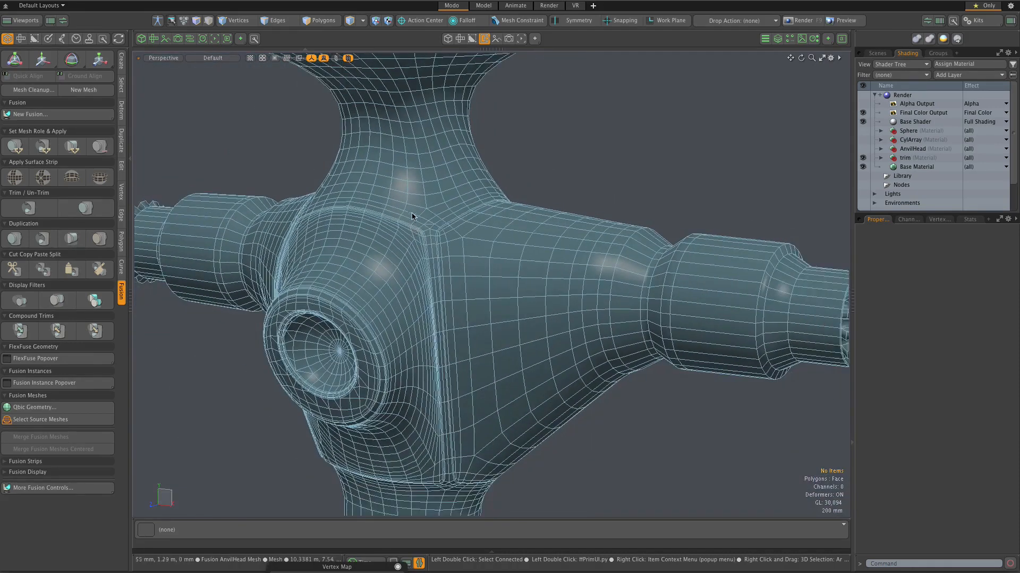
scroll(413, 211, "down", 2)
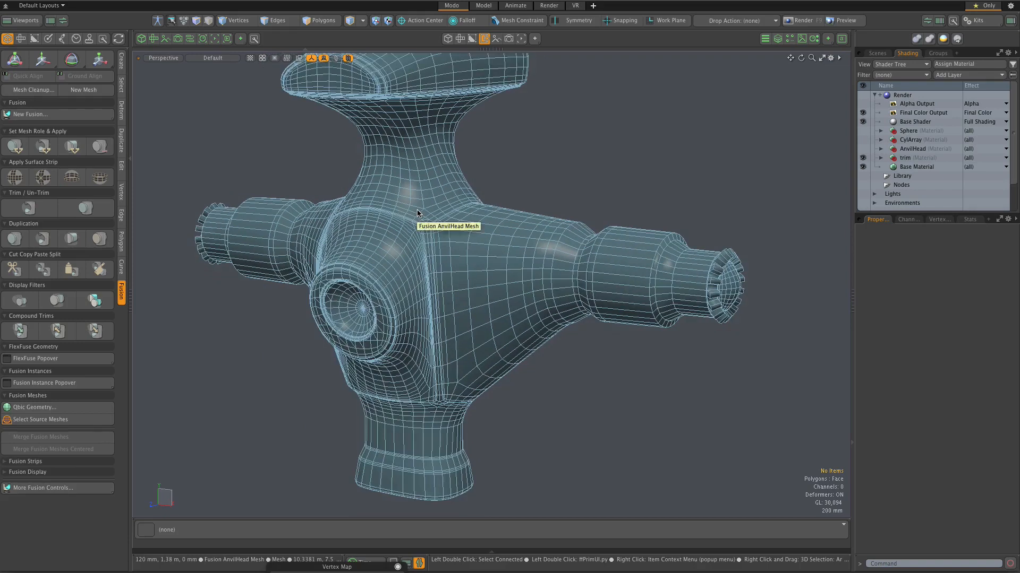
scroll(417, 211, "down", 1)
scroll(382, 172, "up", 2)
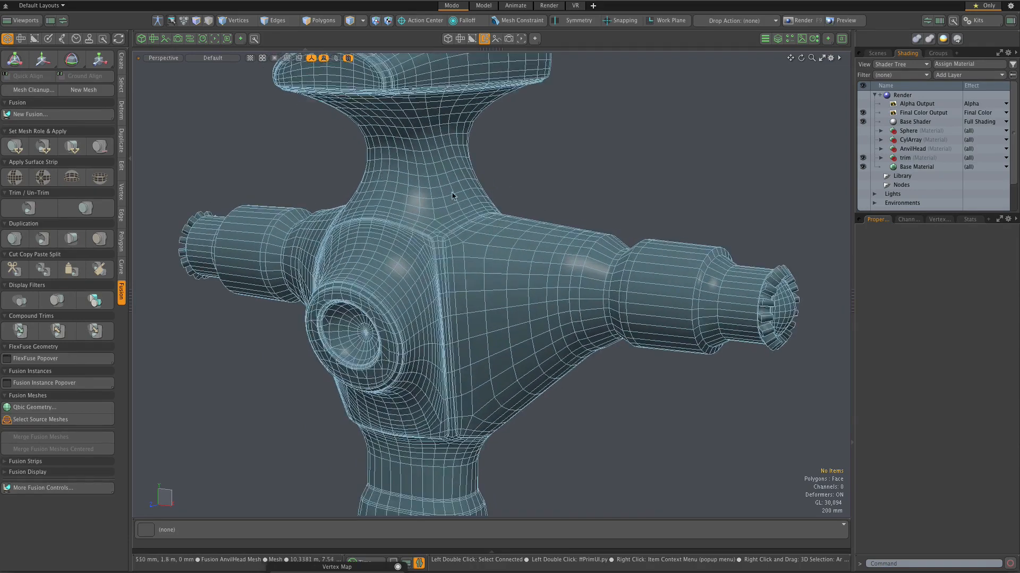
scroll(452, 195, "down", 1)
Step: Examine the mesh topology around and inside the array of round holes in the anvil head
left_click_drag(456, 193, 516, 372, "alt+shift")
left_click_drag(533, 234, 541, 137, "alt")
scroll(542, 137, "up", 3)
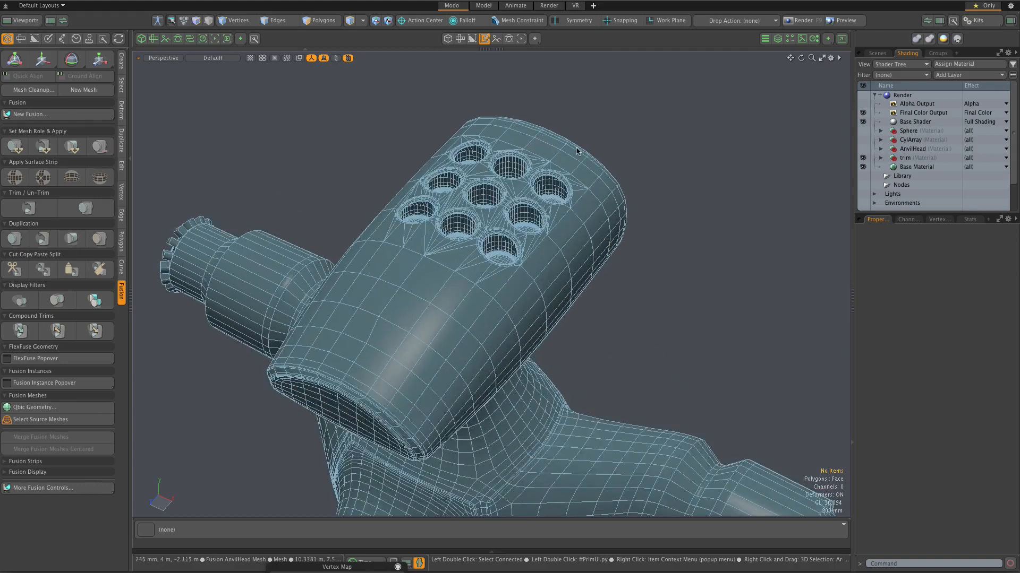
scroll(597, 144, "up", 3)
scroll(596, 155, "up", 2)
mouse_move(490, 258)
left_mouse_down("alt")
mouse_move(533, 294)
mouse_move(461, 278)
mouse_move(444, 287)
mouse_move(403, 250)
mouse_move(484, 291)
mouse_move(488, 273)
left_mouse_up("alt")
scroll(487, 270, "up", 5)
scroll(536, 264, "down", 4)
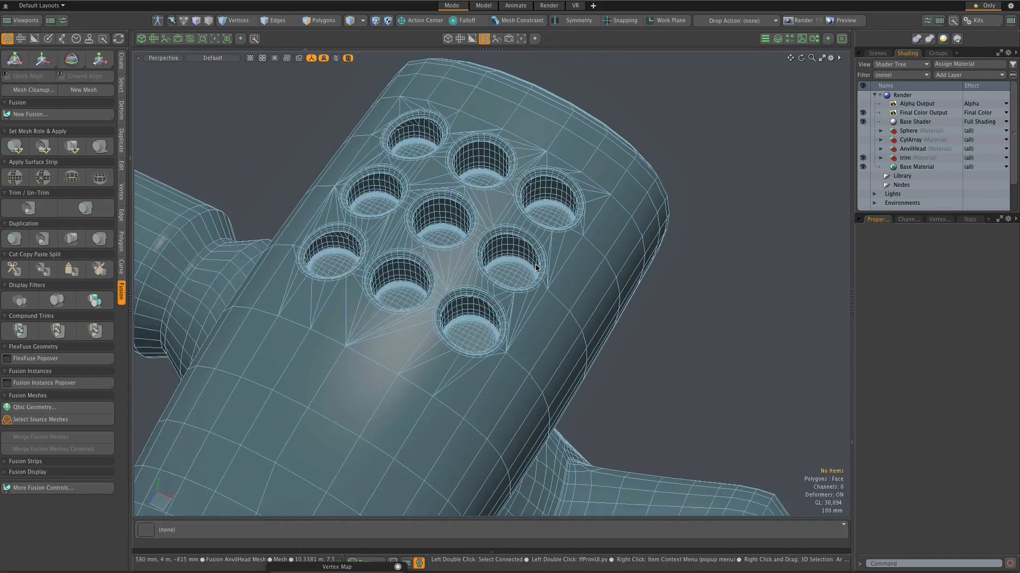
Step: Switch the viewport shading to Reflection to inspect the surface around the head's holes
left_click(206, 60)
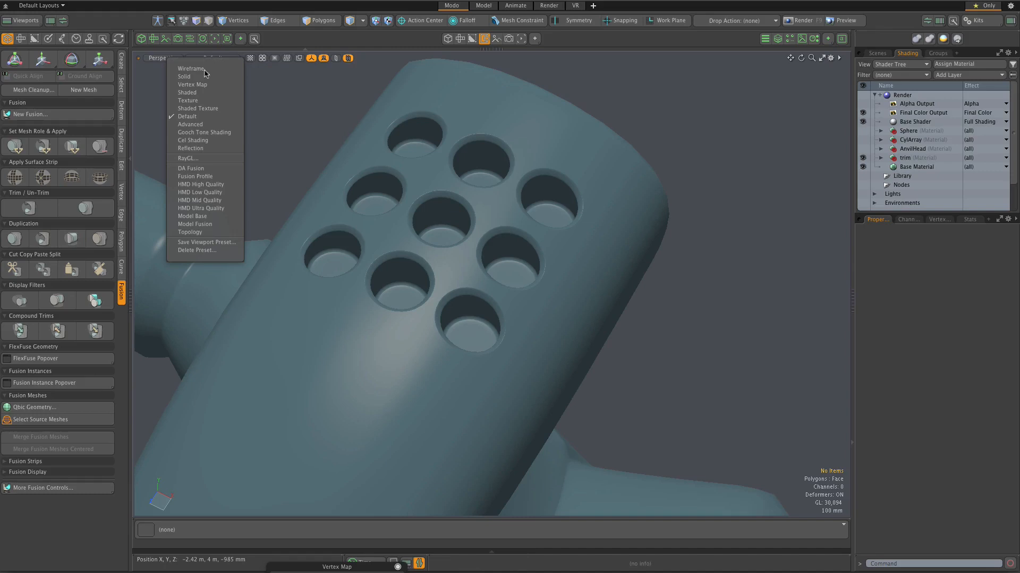
left_click(201, 151)
mouse_move(563, 271)
left_mouse_down("alt")
mouse_move(575, 274)
mouse_move(518, 251)
mouse_move(749, 278)
left_mouse_up("alt")
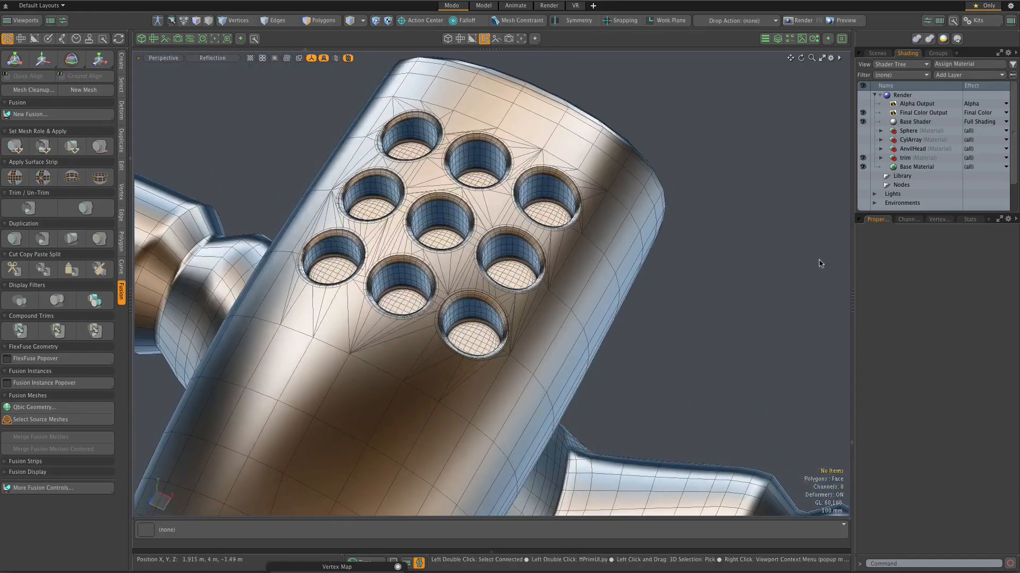
Step: Delete the normals vertex map listed under Other Maps from the converted mesh
left_click(942, 219)
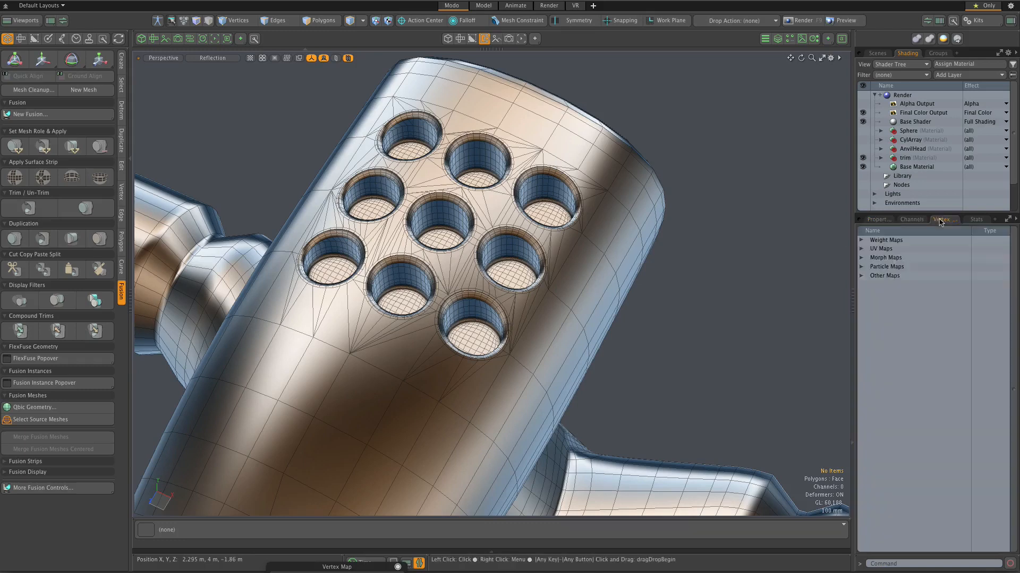
left_click(861, 276)
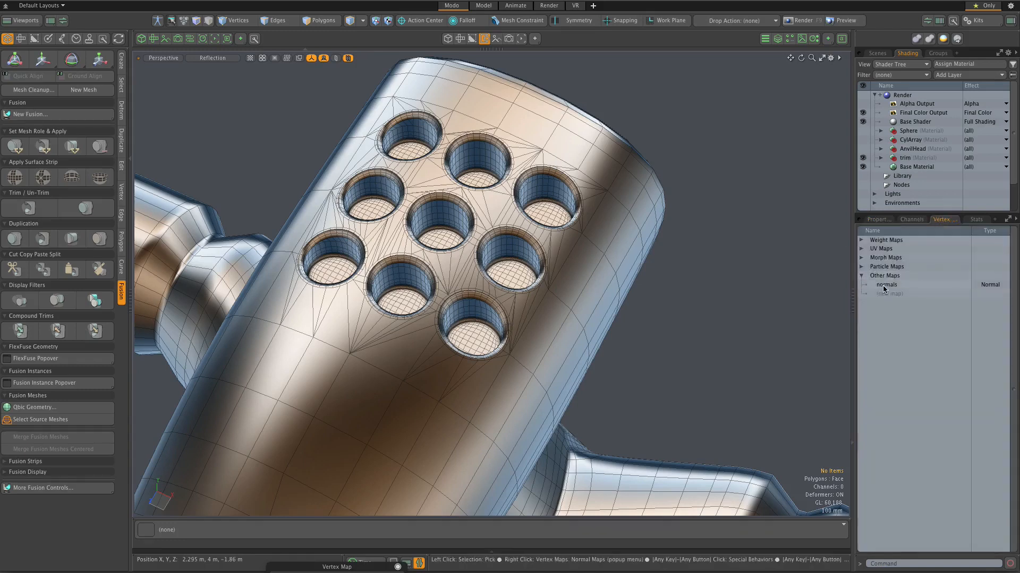
left_click(884, 287)
right_click(884, 286)
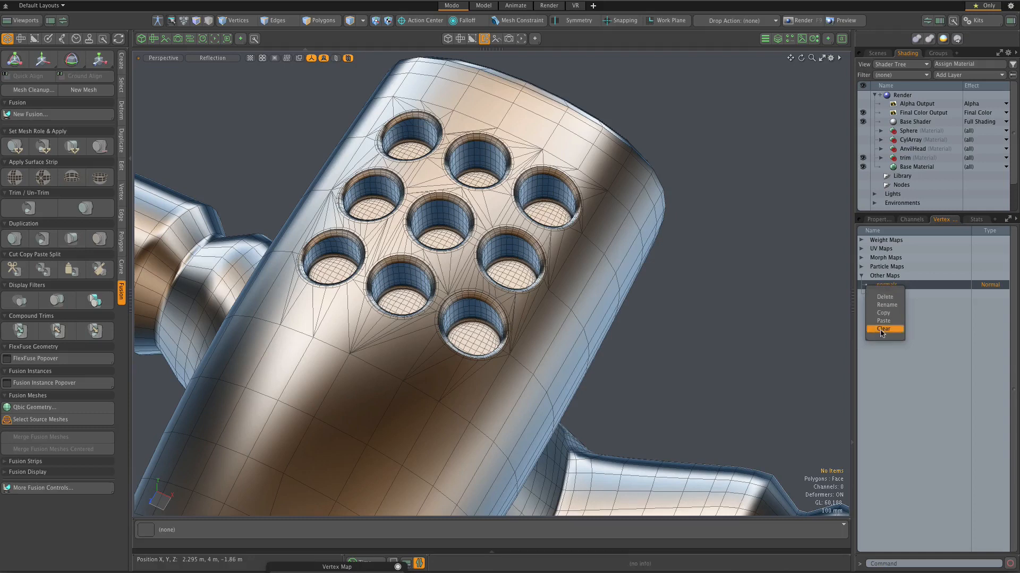
left_click(884, 297)
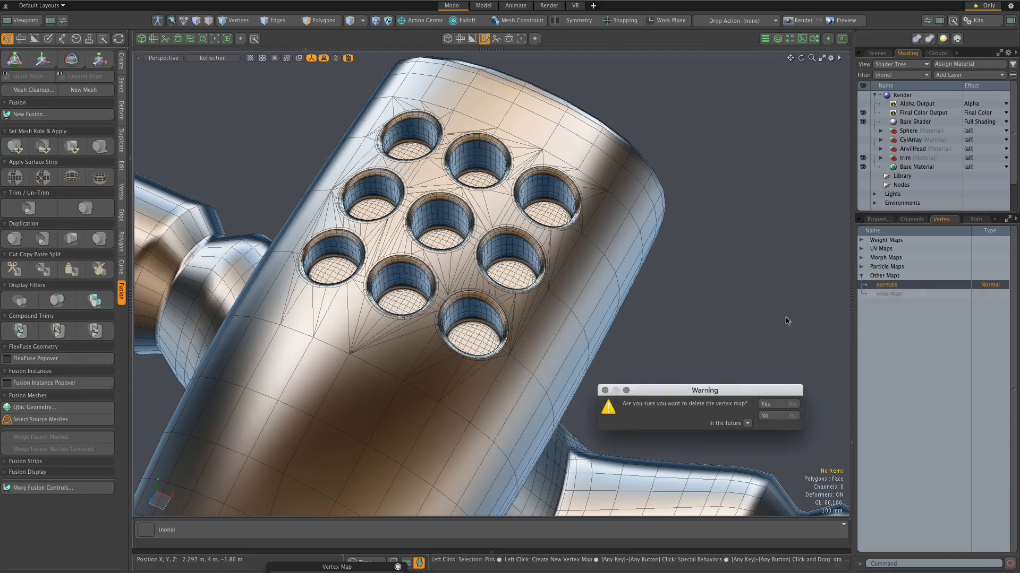
left_click(773, 408)
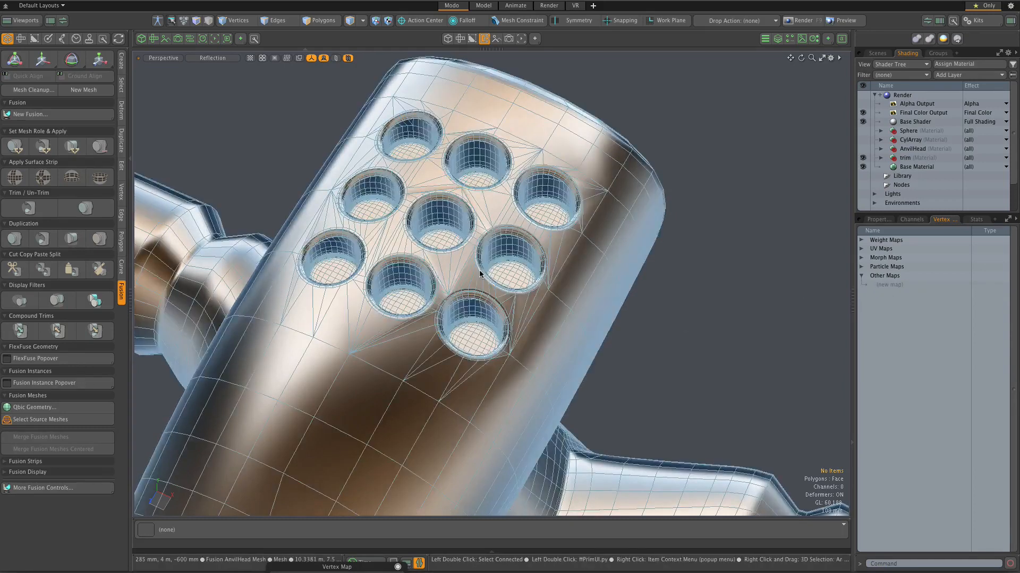
Step: Examine the reflections around the head's holes, along the side arm and on the toothed end without the normals map
left_click_drag(478, 269, 543, 294, "alt")
scroll(453, 288, "up", 4)
mouse_move(452, 289)
left_mouse_down("alt")
mouse_move(445, 300)
mouse_move(370, 296)
mouse_move(572, 314)
mouse_move(563, 264)
mouse_move(527, 188)
mouse_move(734, 243)
mouse_move(573, 243)
mouse_move(392, 350)
mouse_move(435, 313)
mouse_move(468, 307)
mouse_move(471, 287)
left_mouse_up("alt")
scroll(467, 307, "down", 6)
scroll(470, 297, "down", 8)
scroll(520, 385, "up", 4)
scroll(546, 409, "up", 5)
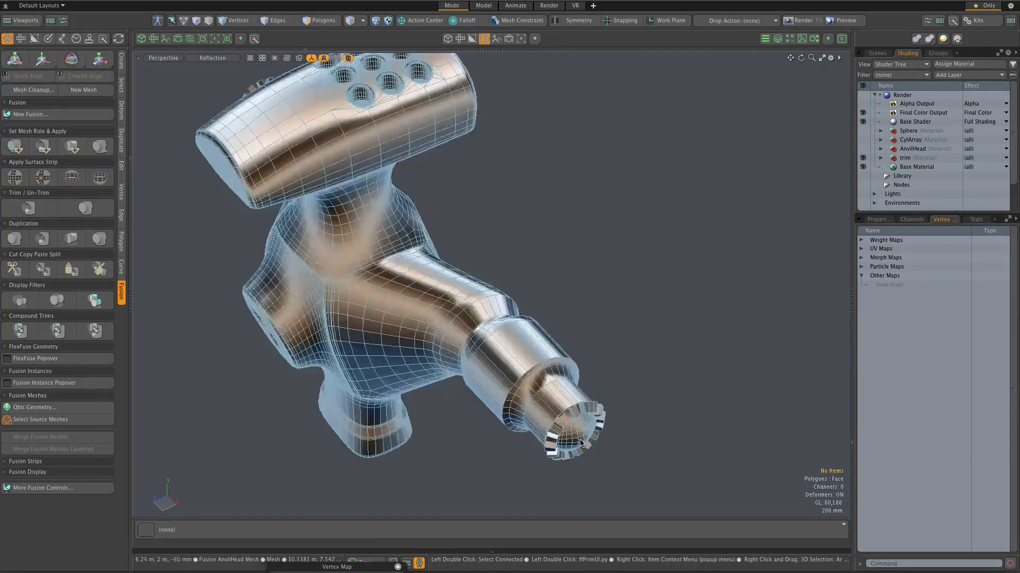
left_click_drag(531, 385, 632, 371, "alt")
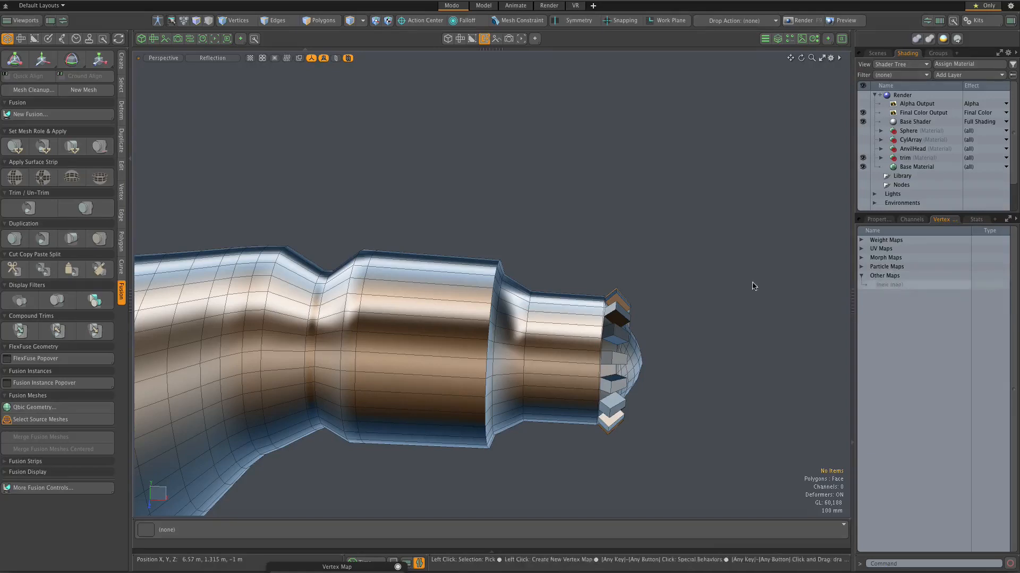
Step: Undo the deletion of the normals vertex map and set the viewport shading back to Default
key("ctrl+z")
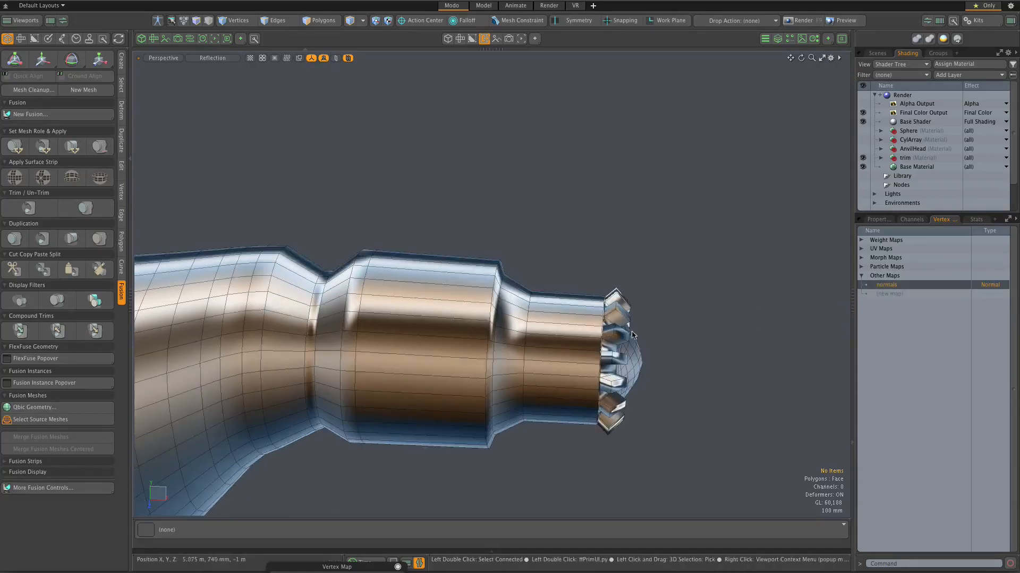
left_click_drag(652, 336, 637, 290, "alt")
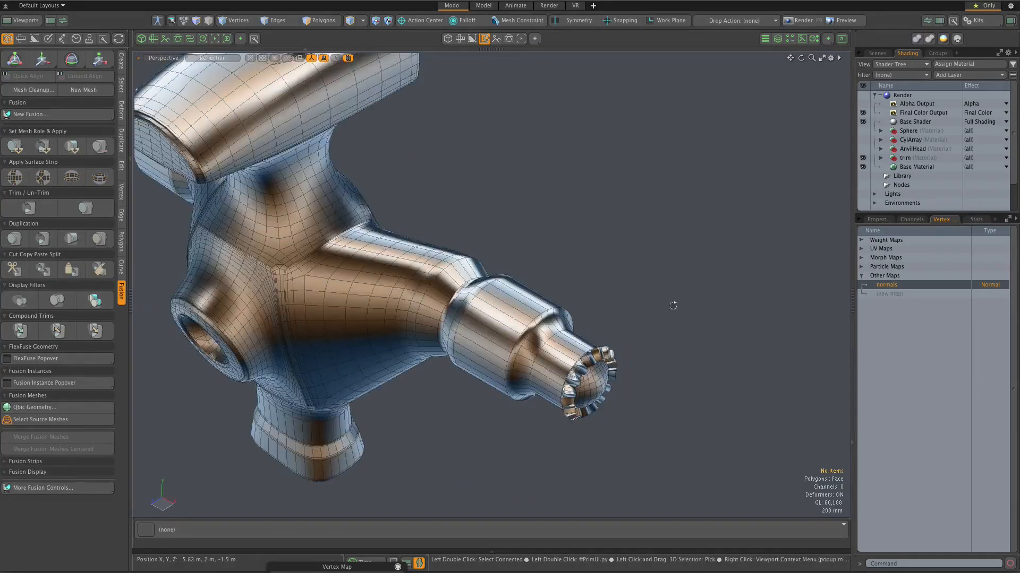
left_click(226, 59)
left_click(222, 114)
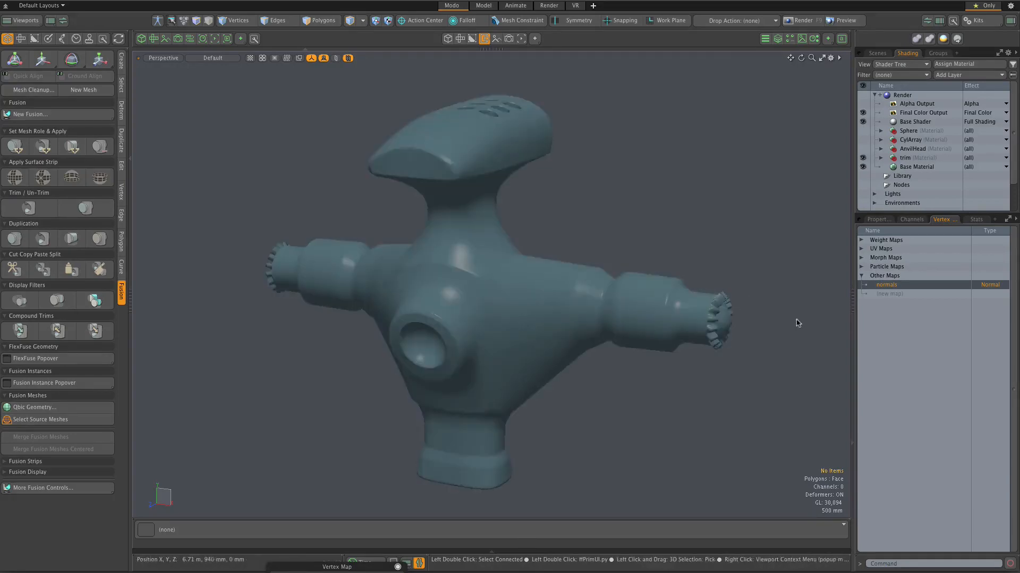
Step: Switch to the Front view and select the polygons of the right-hand side arm, including its toothed end
key("ctrl+space")
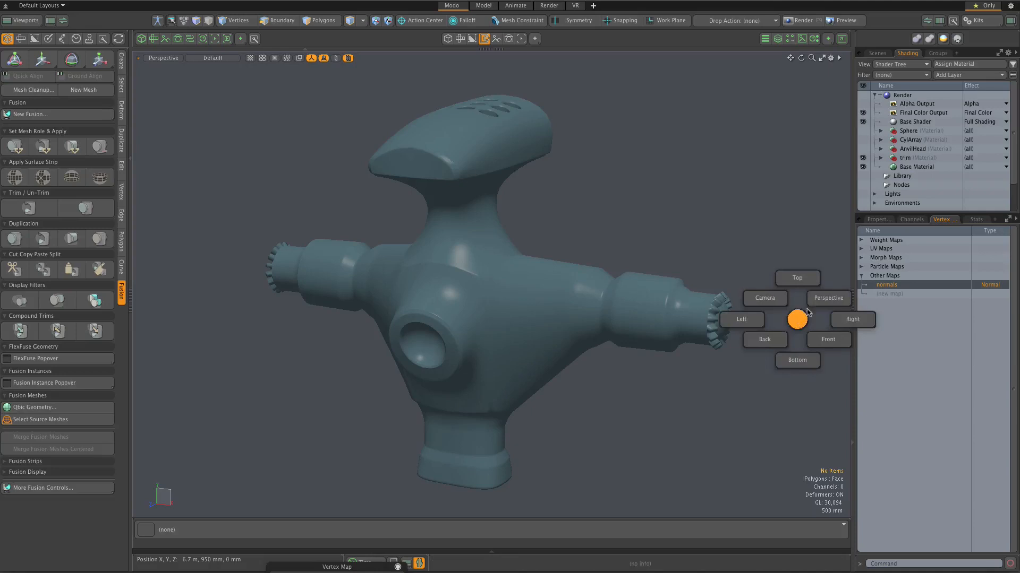
left_click(828, 339)
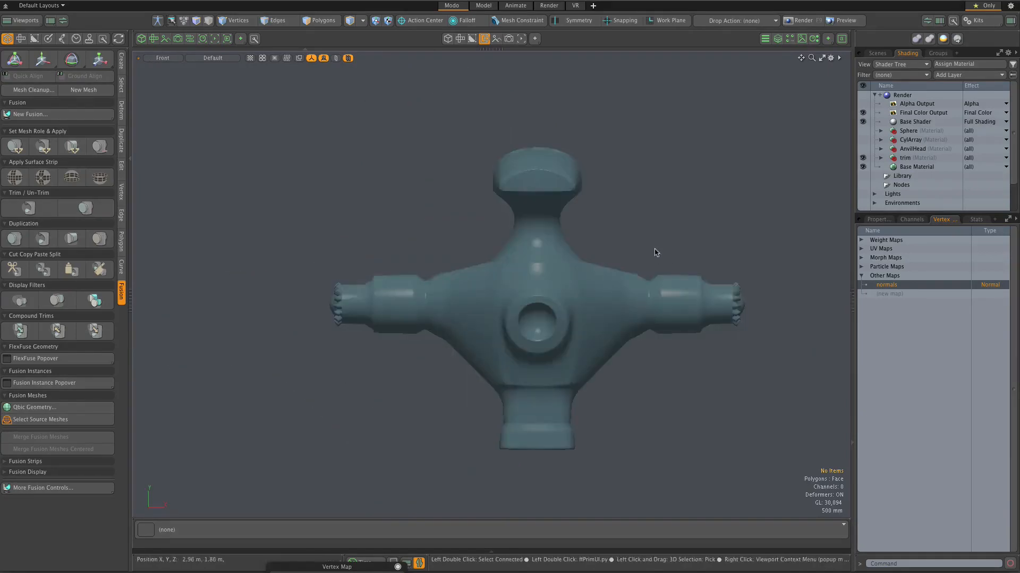
key("3")
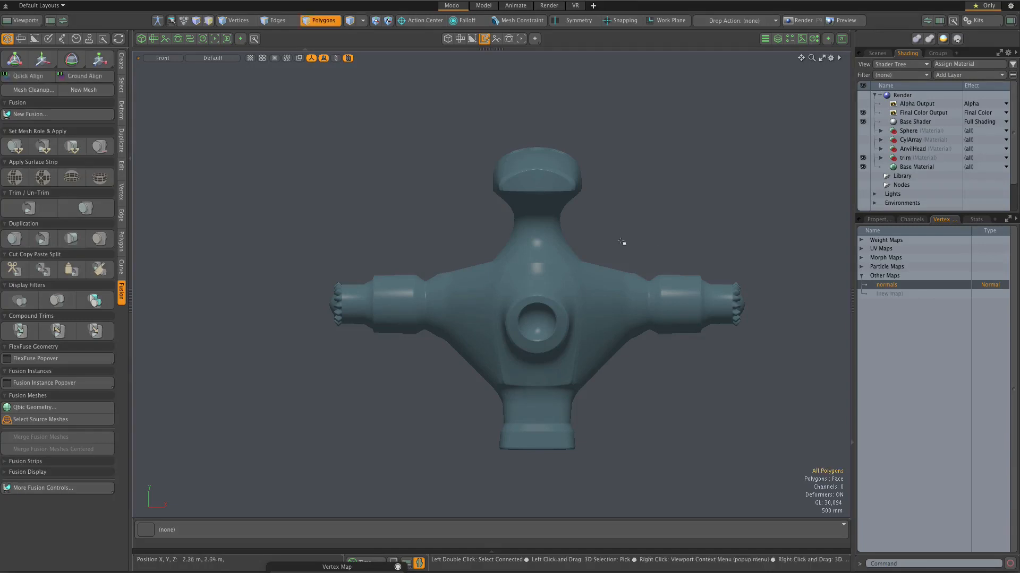
left_click_drag(650, 278, 775, 366)
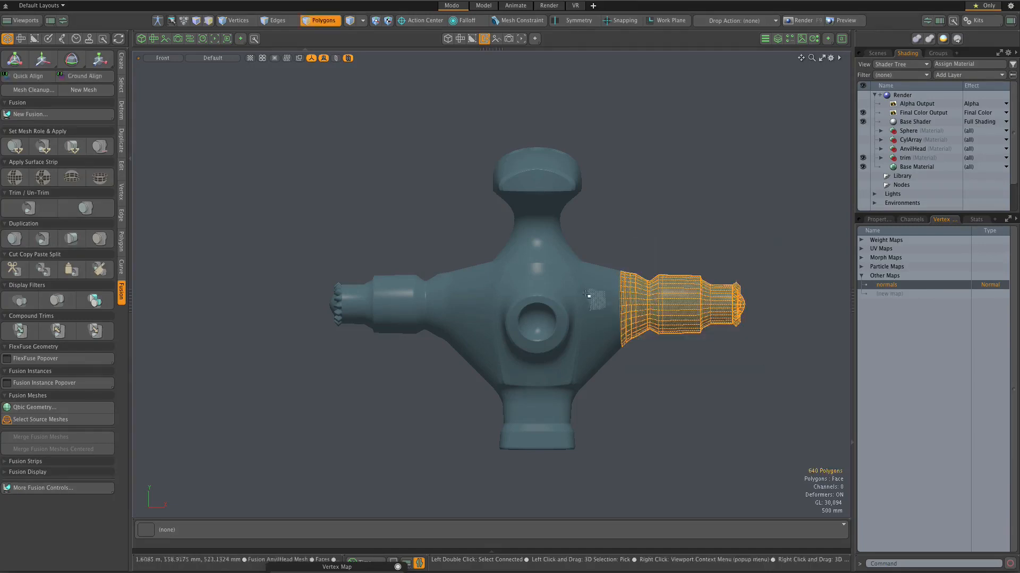
Step: Examine the boundary of the selected polygons where the side arm meets the central body
scroll(603, 303, "up", 5)
scroll(626, 269, "down", 2)
scroll(636, 274, "up", 2)
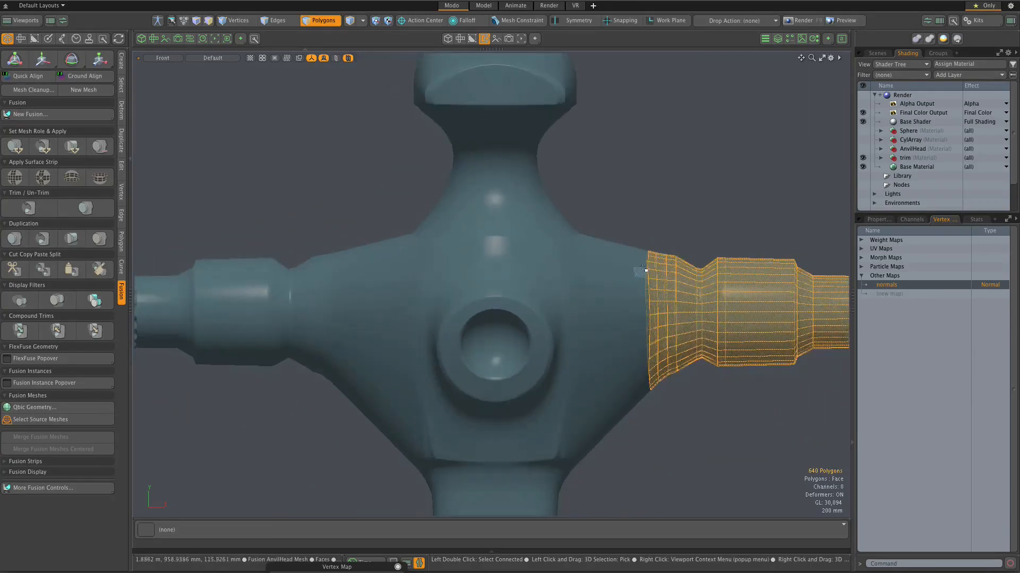
scroll(663, 264, "down", 5)
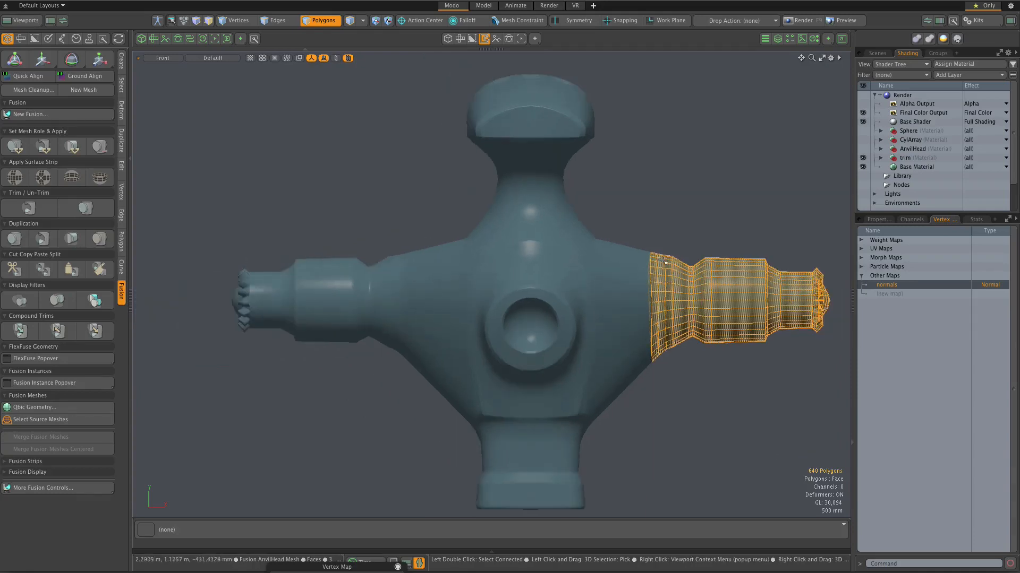
scroll(664, 263, "up", 6)
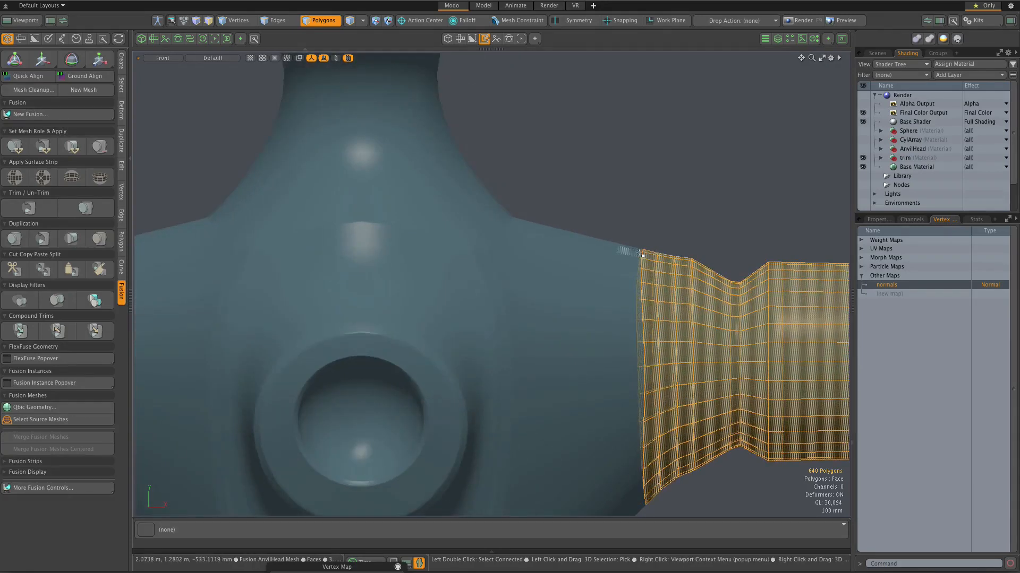
scroll(645, 254, "down", 3)
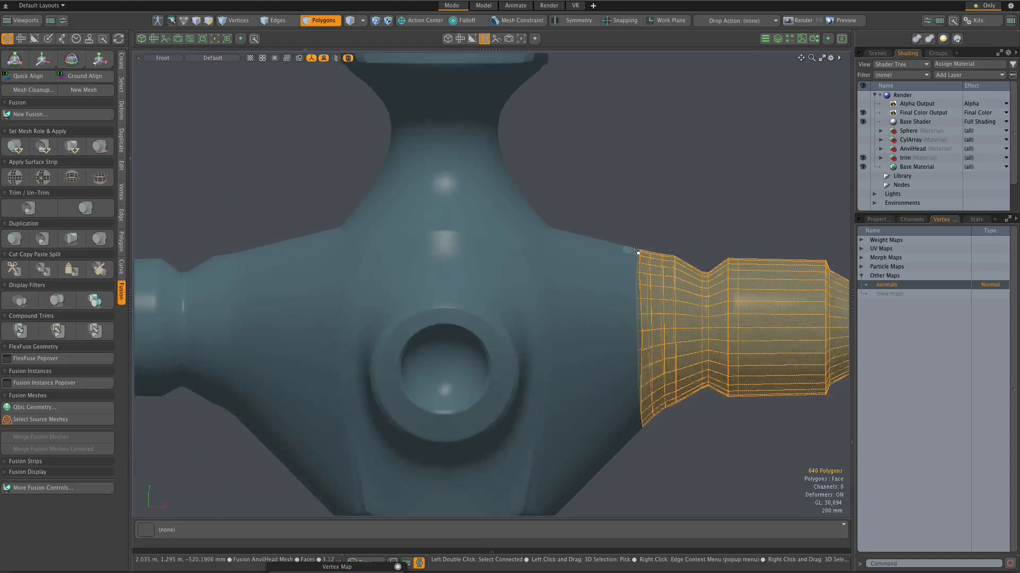
scroll(623, 248, "up", 1)
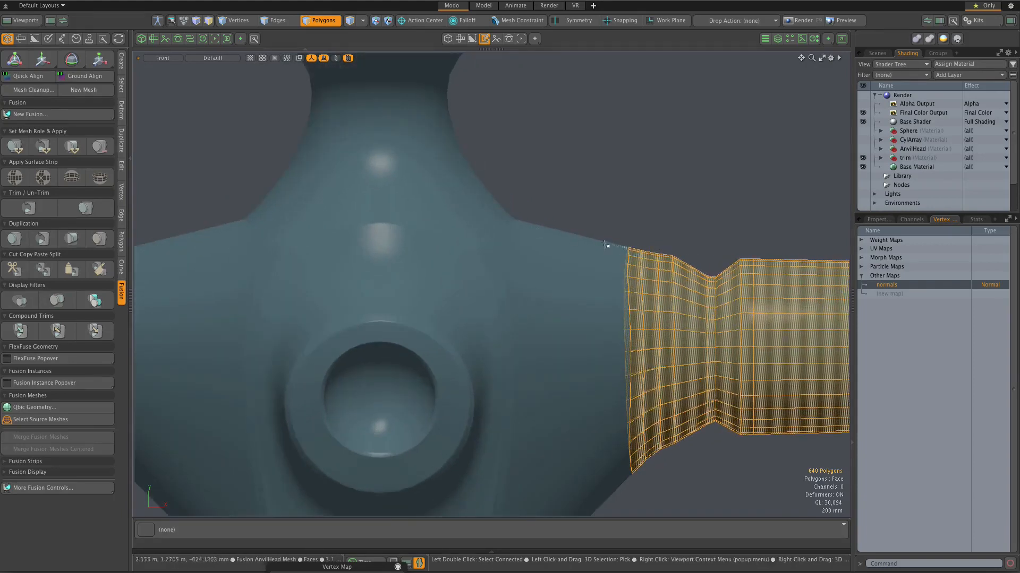
scroll(653, 253, "down", 3)
scroll(649, 253, "up", 1)
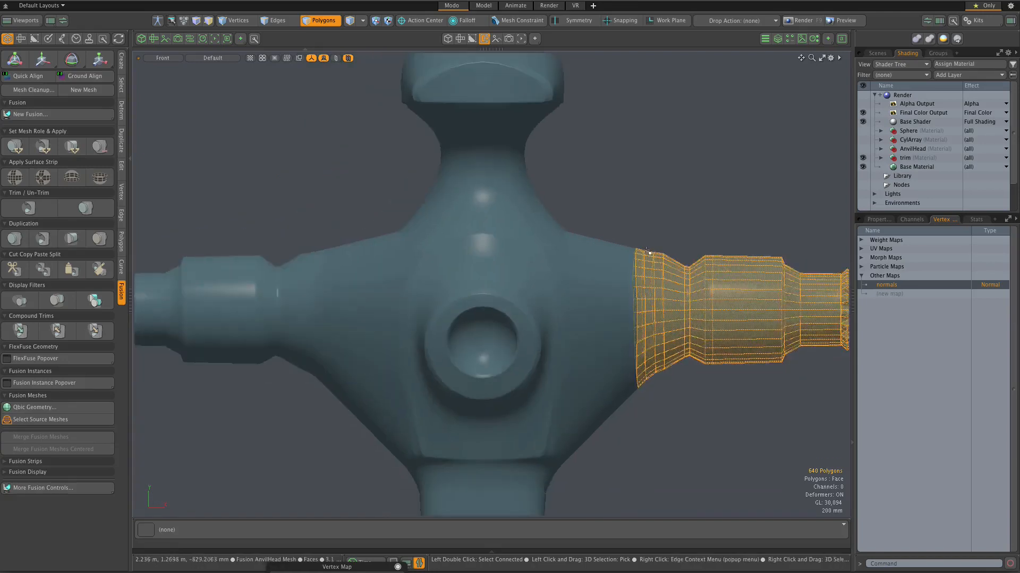
scroll(649, 253, "down", 2)
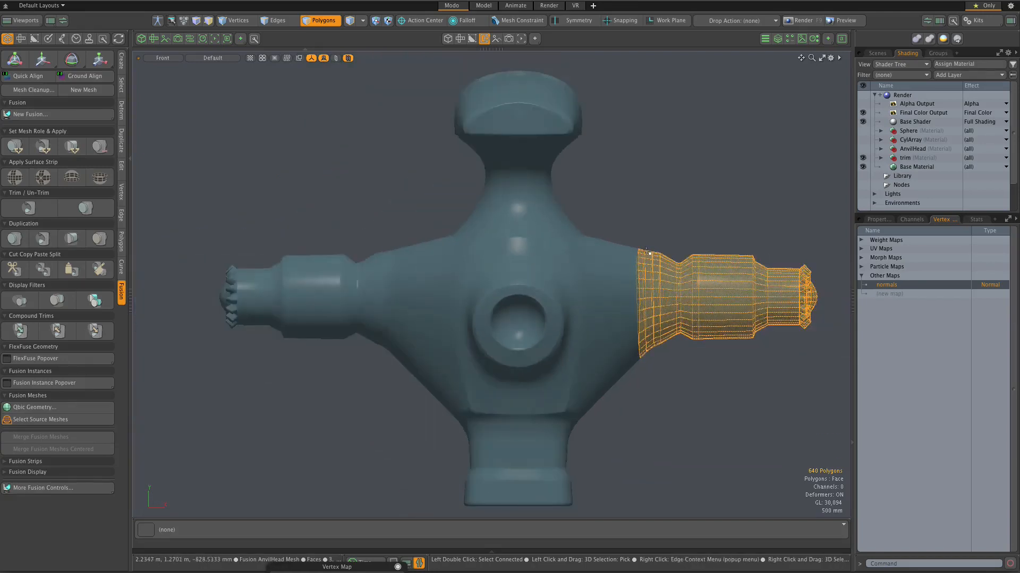
scroll(648, 252, "up", 1)
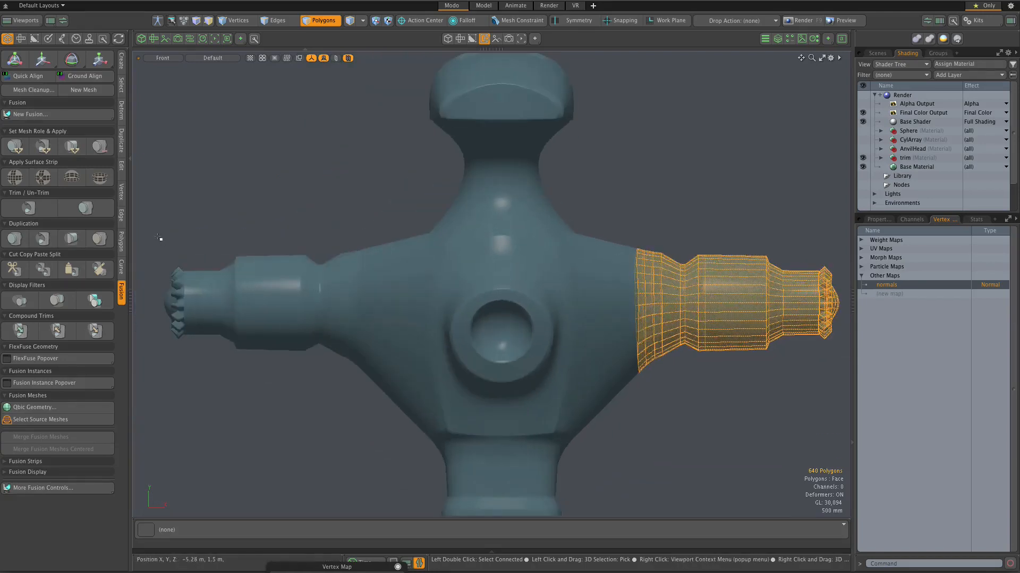
Step: Add the opposite side arm's polygons to the selection, clear the normals vertex map on both arms and deselect everything
mouse_move(147, 225)
right_mouse_down("shift")
mouse_move(314, 392)
mouse_move(370, 421)
right_mouse_up("shift")
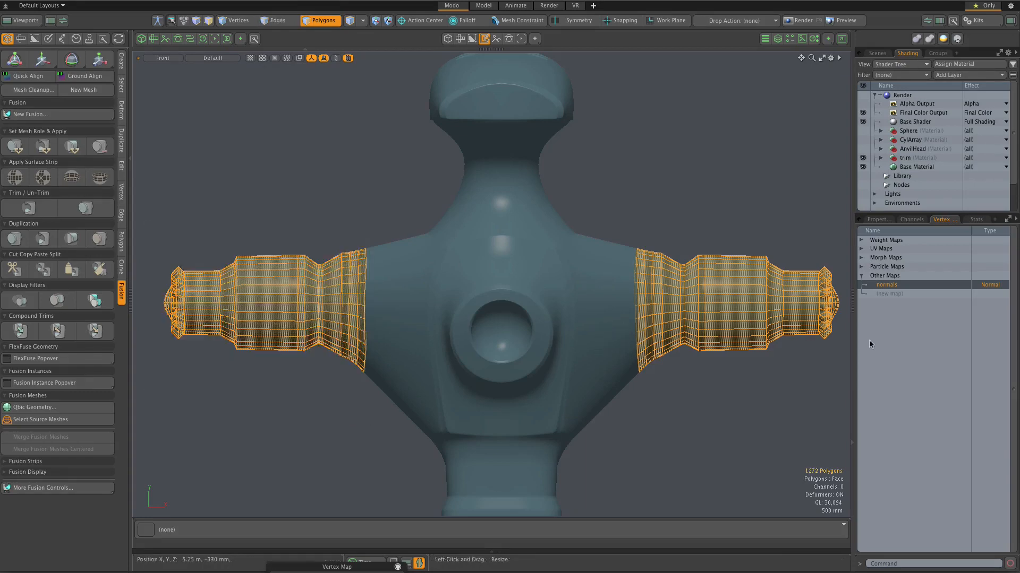
right_click(885, 286)
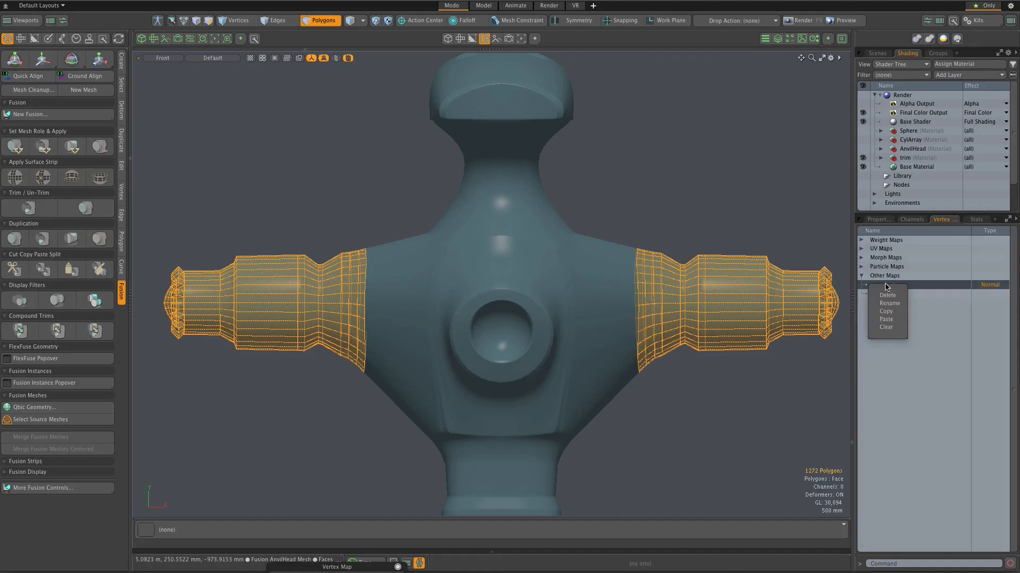
left_click(882, 328)
left_click(704, 382)
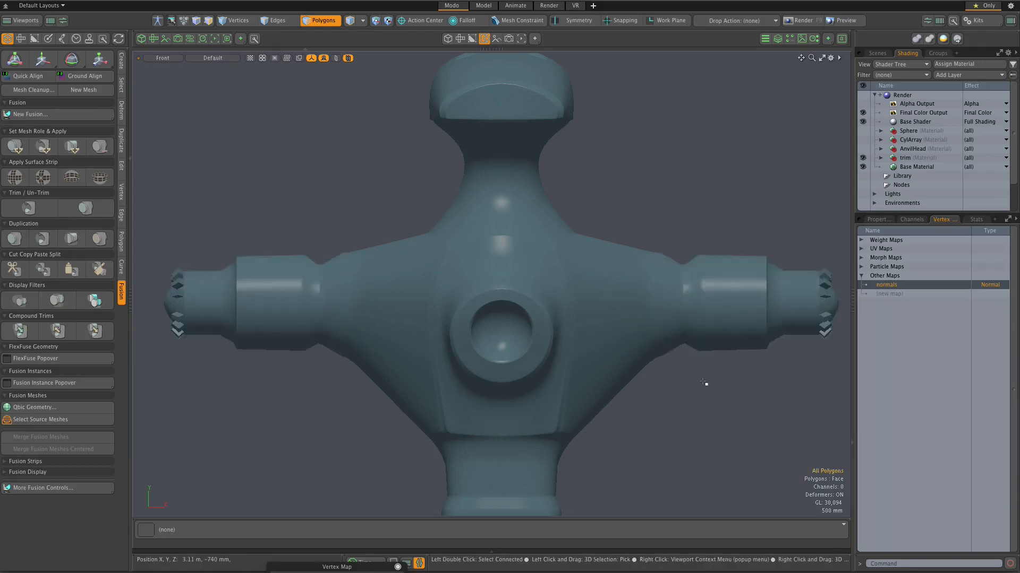
Step: Switch to the Perspective view and examine the shading of the side arm and its toothed end
scroll(785, 371, "down", 2)
scroll(791, 340, "up", 7)
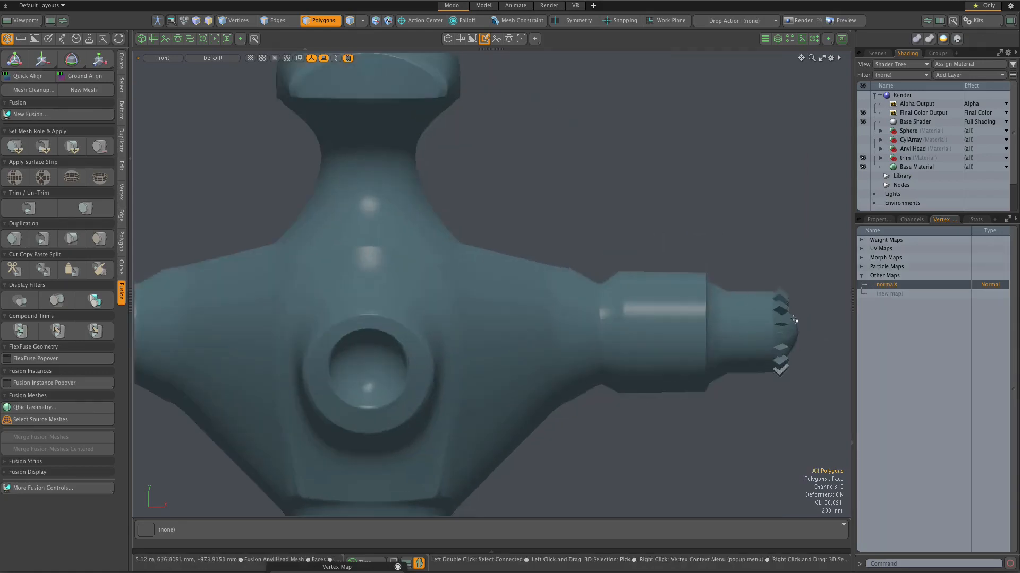
key("ctrl+space")
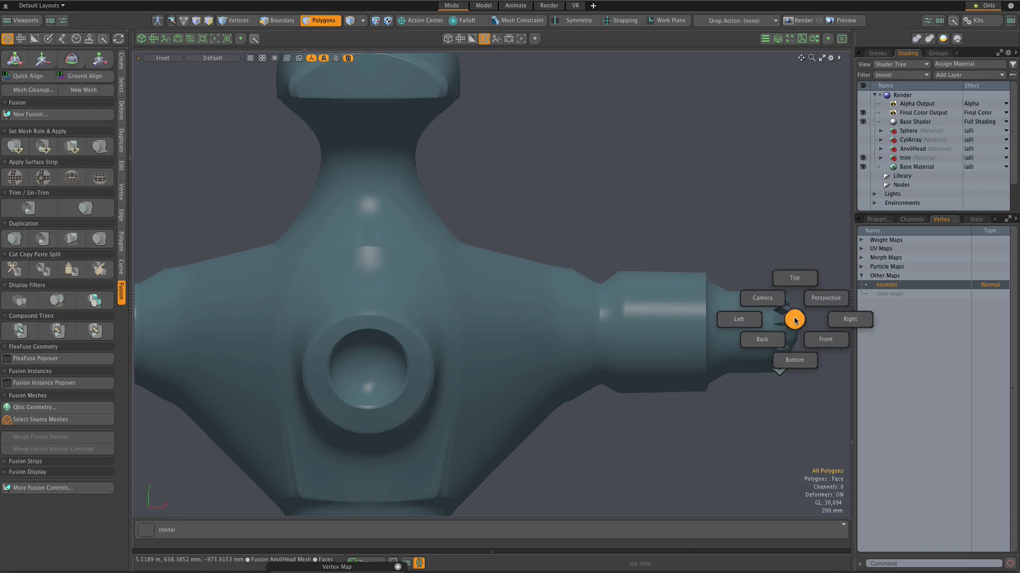
left_click(808, 307)
left_click_drag(778, 302, 667, 323, "alt")
scroll(667, 323, "up", 5, "alt")
scroll(667, 323, "down", 5)
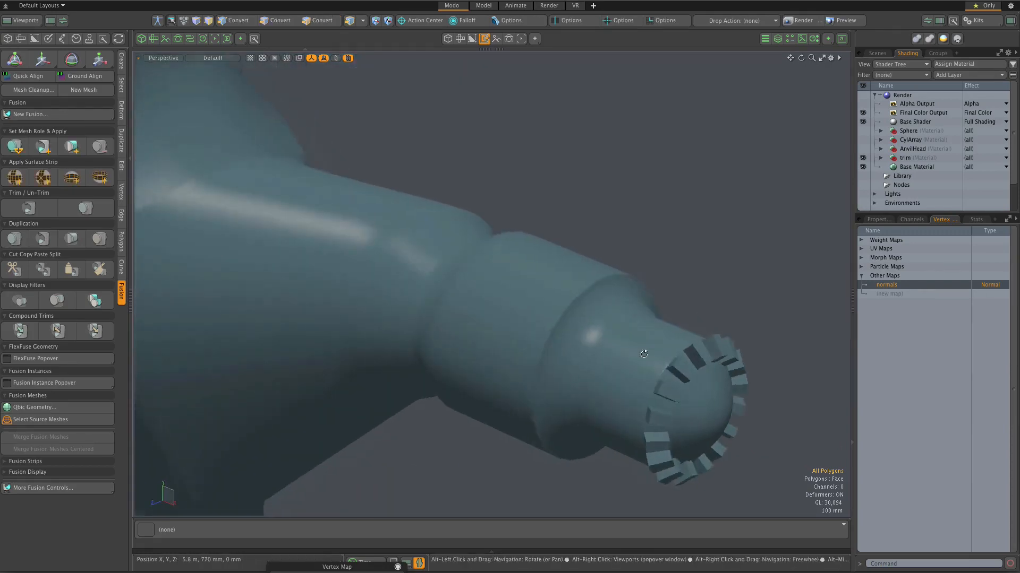
scroll(658, 317, "down", 4)
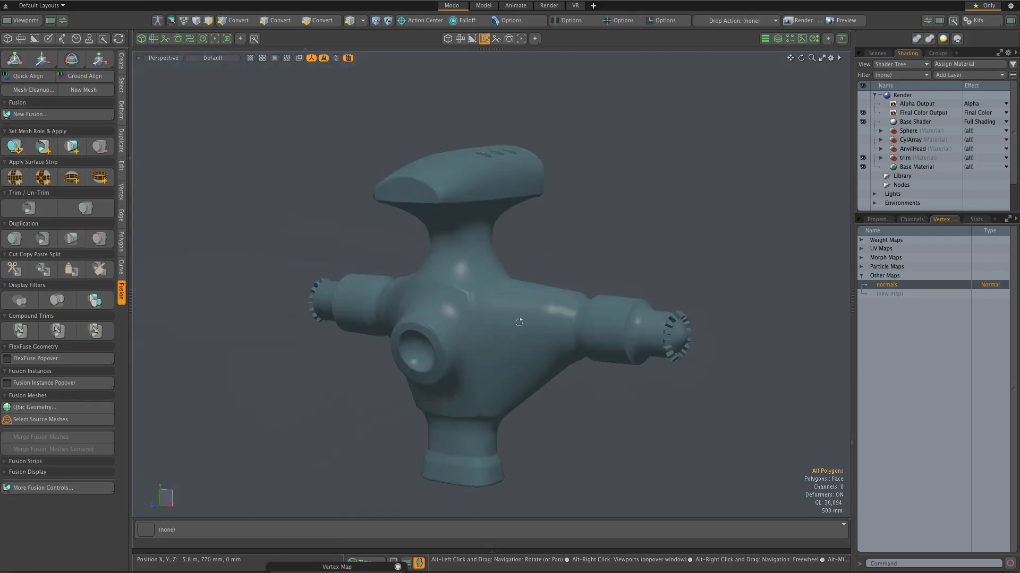
Step: Examine the shading across the whole fused mesh, from the anvil head and front socket to the toothed arm end
left_click_drag(494, 317, 468, 333, "alt")
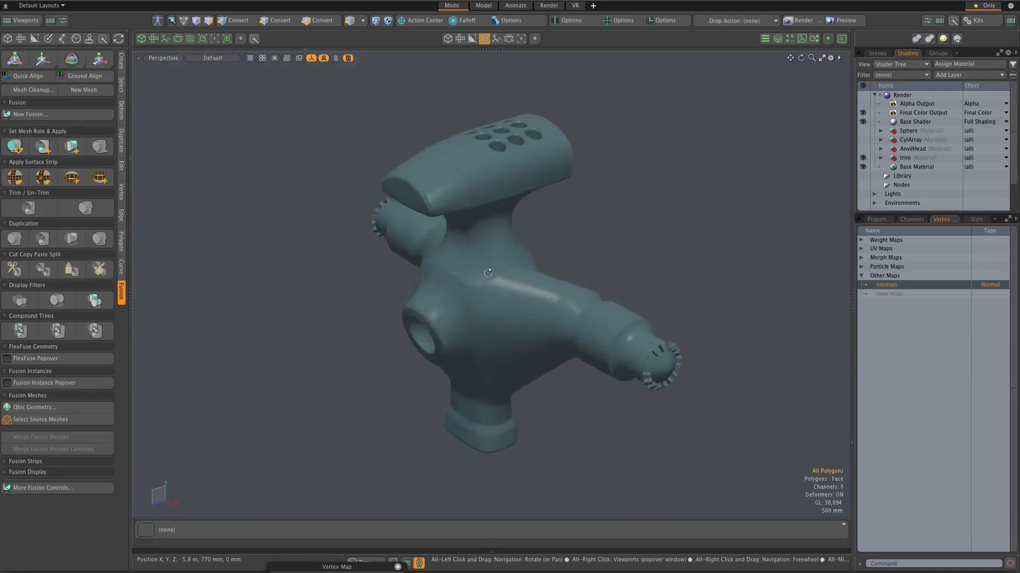
left_click_drag(504, 158, 519, 125, "alt")
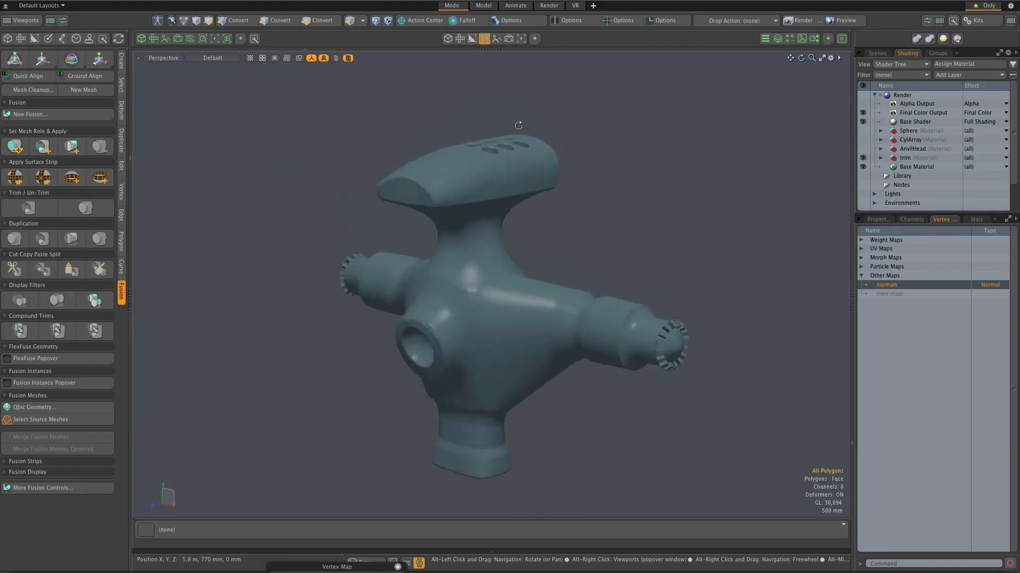
scroll(416, 339, "up", 5)
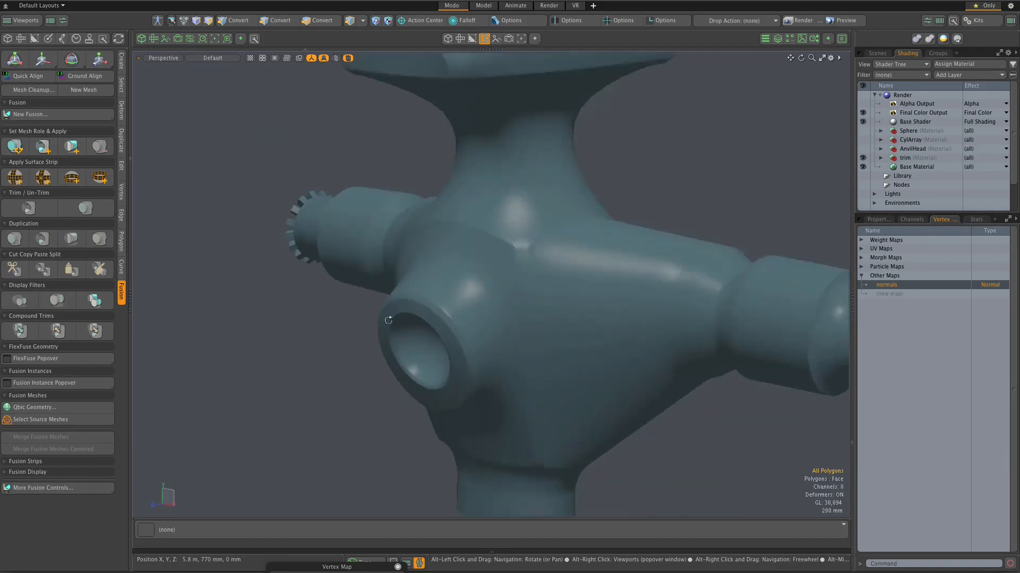
scroll(398, 330, "down", 5)
left_click_drag(465, 309, 629, 323, "alt")
scroll(506, 291, "up", 3)
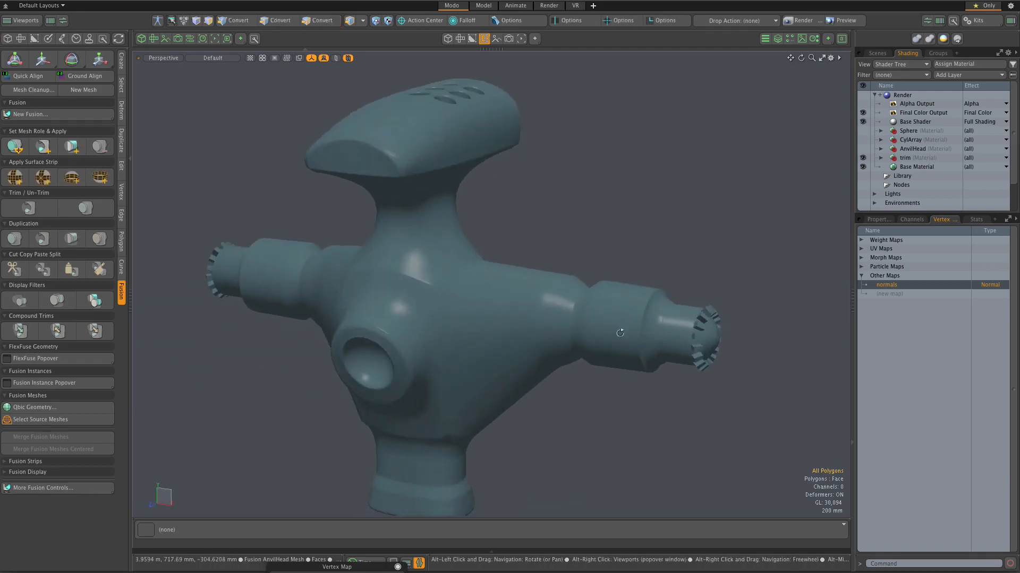
key("3")
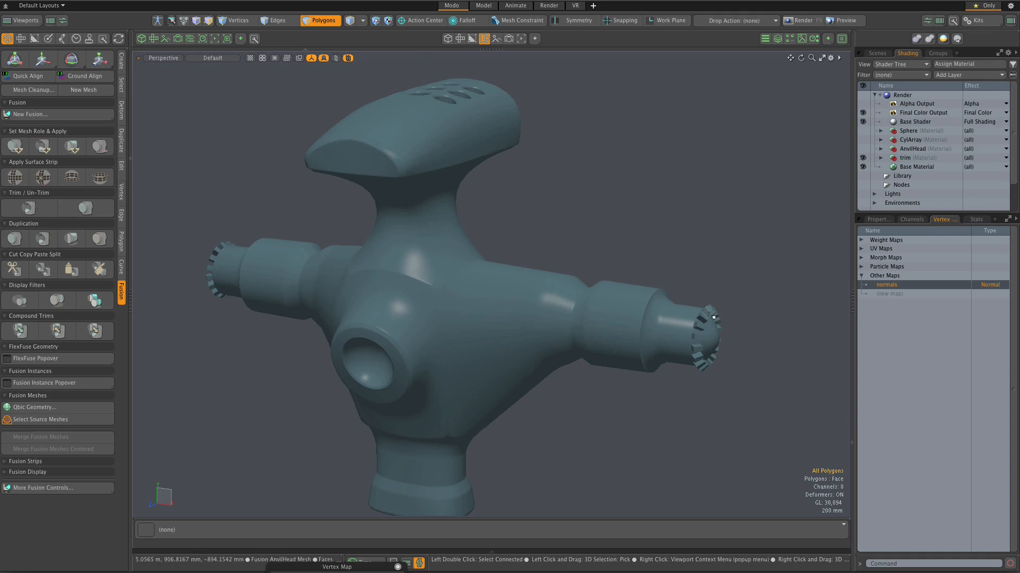
scroll(714, 317, "up", 5)
left_click_drag(709, 335, 780, 320, "alt")
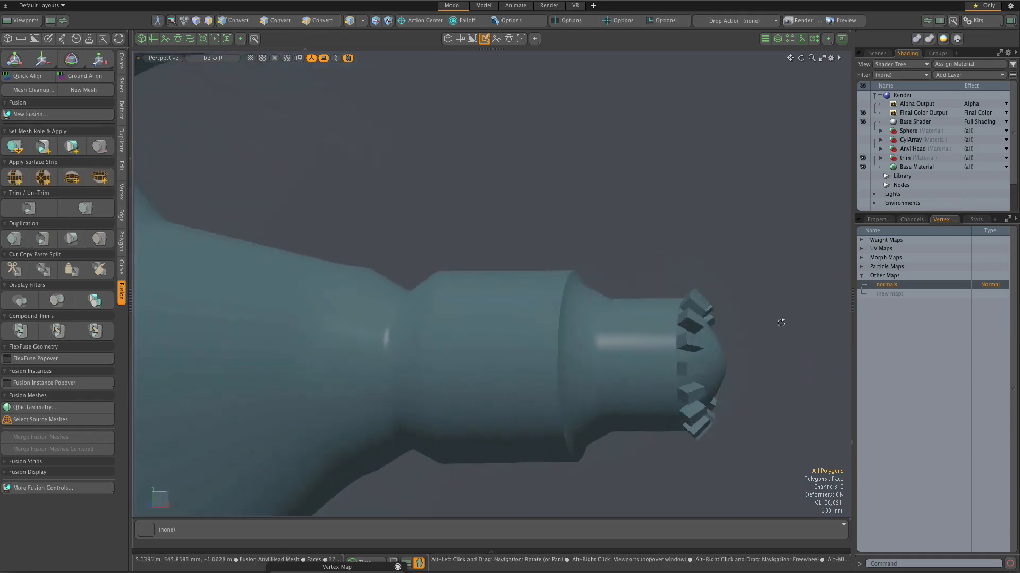
scroll(753, 343, "down", 3)
scroll(728, 342, "down", 3)
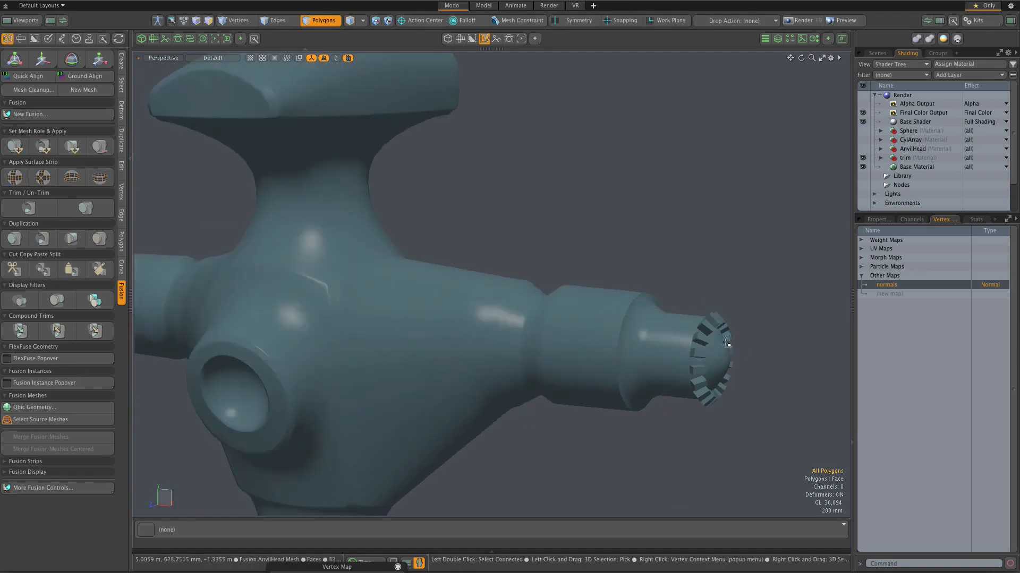
Step: Examine the highlights at the corner where the neck, front socket and side arm blend together
left_click_drag(726, 346, 425, 241, "alt")
left_click_drag(374, 273, 444, 173, "alt")
scroll(445, 301, "up", 5)
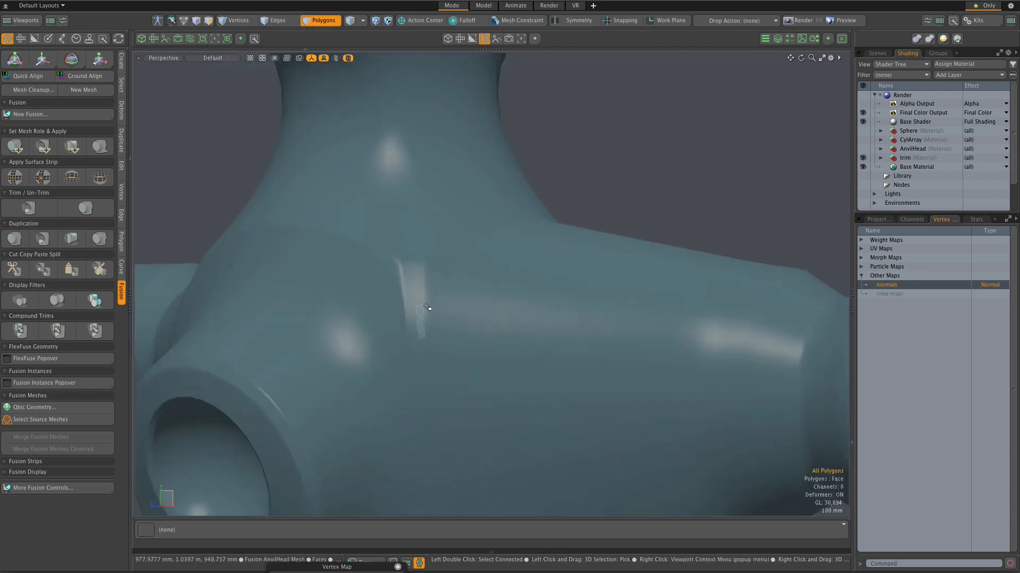
mouse_move(446, 301)
left_mouse_down("alt")
mouse_move(425, 303)
mouse_move(461, 308)
left_mouse_up("alt")
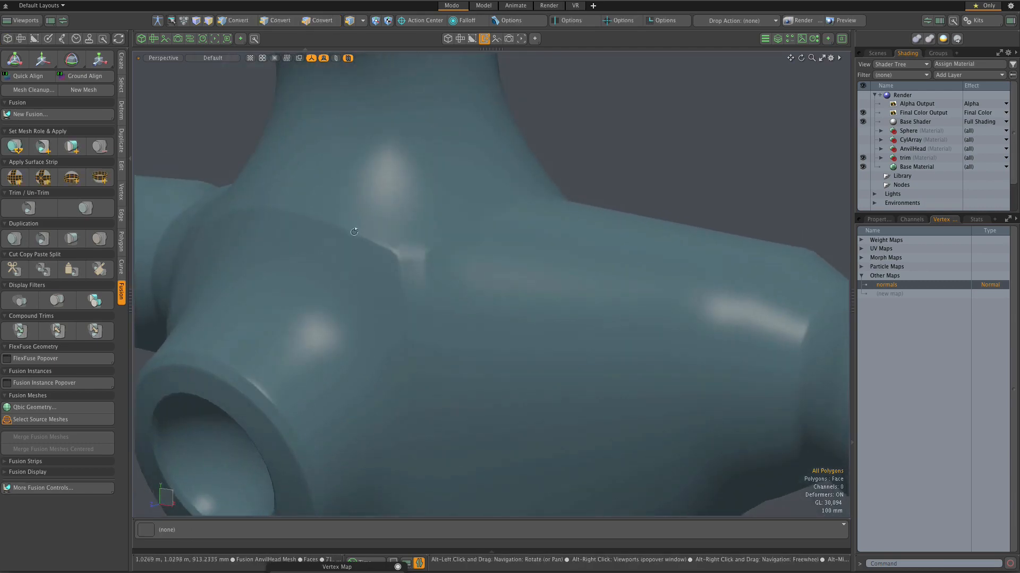
scroll(384, 260, "down", 3)
key("3")
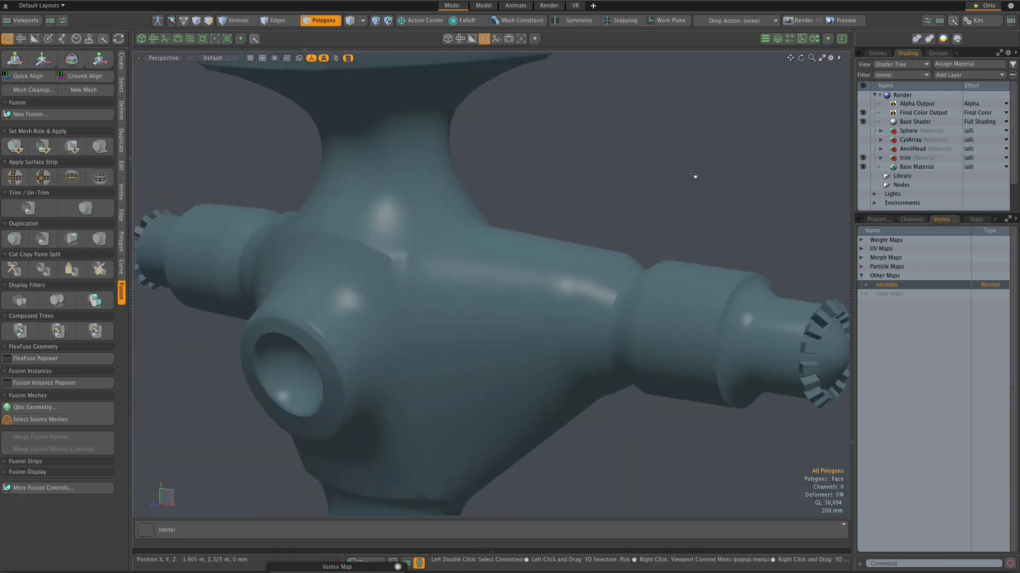
Step: Show the scene's item list and set the active meshes' wireframe overlay to Colored with 12% opacity
left_click(877, 53)
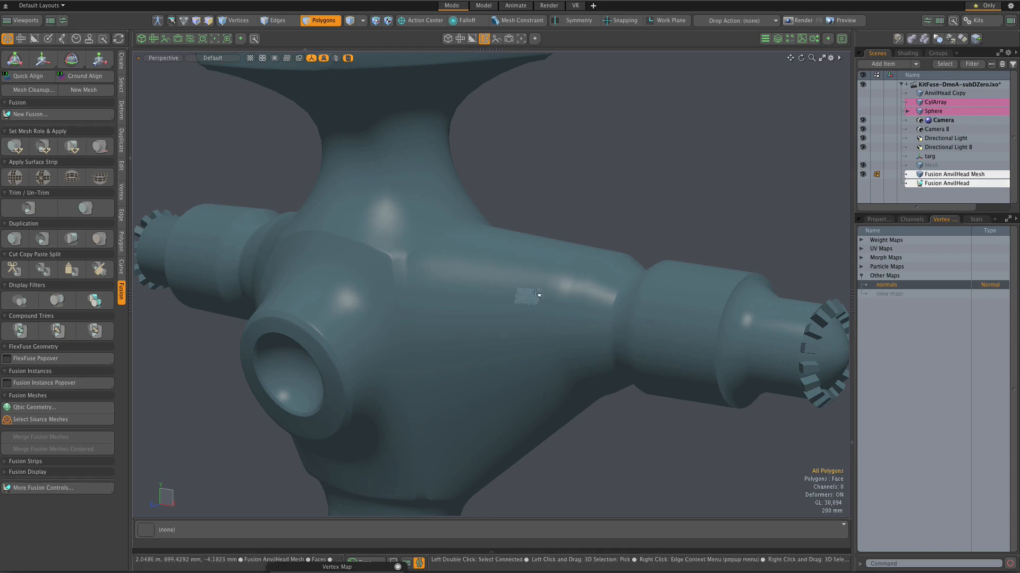
left_click(830, 58)
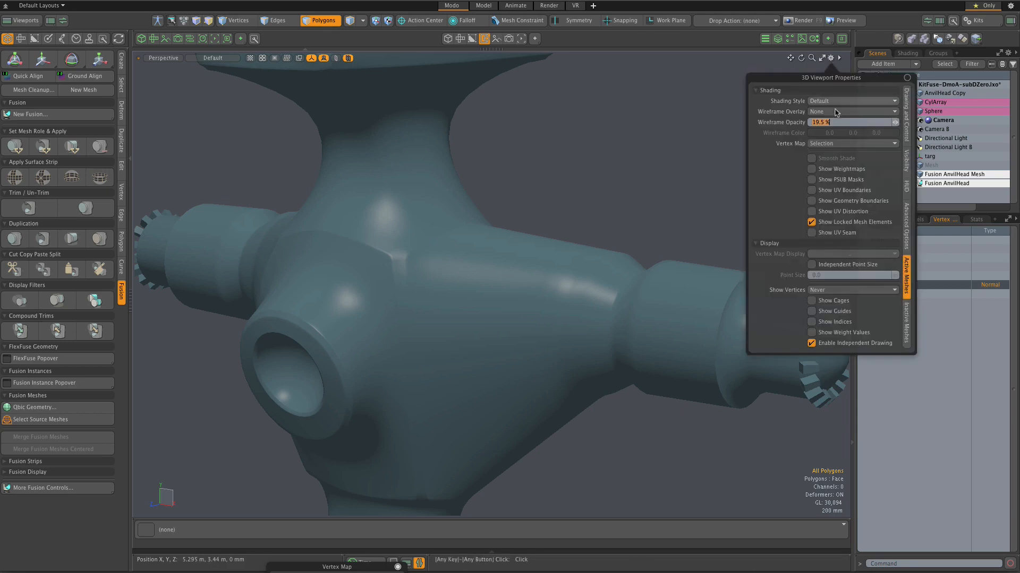
left_click(885, 113)
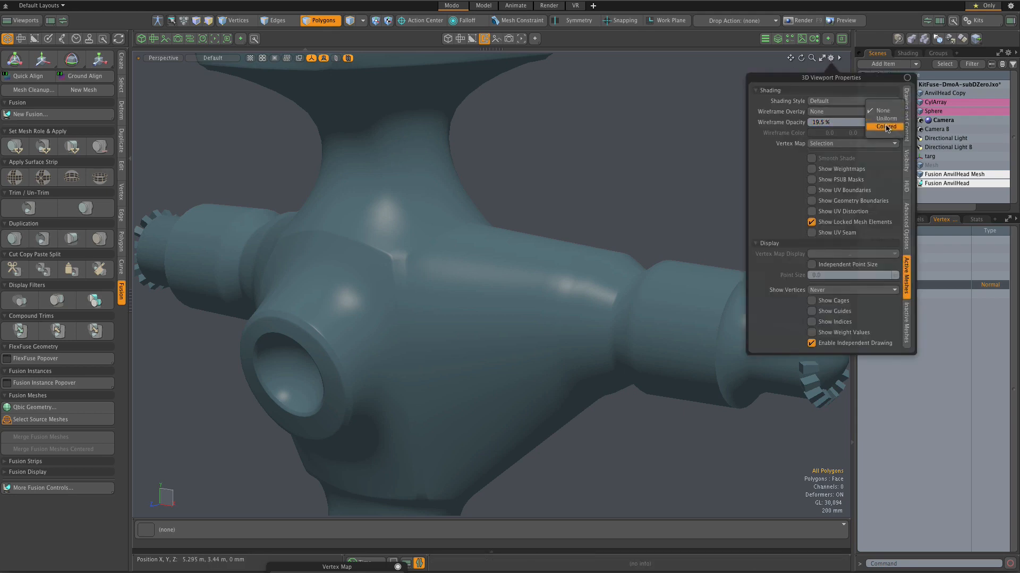
left_click(886, 127)
left_click_drag(895, 123, 876, 124)
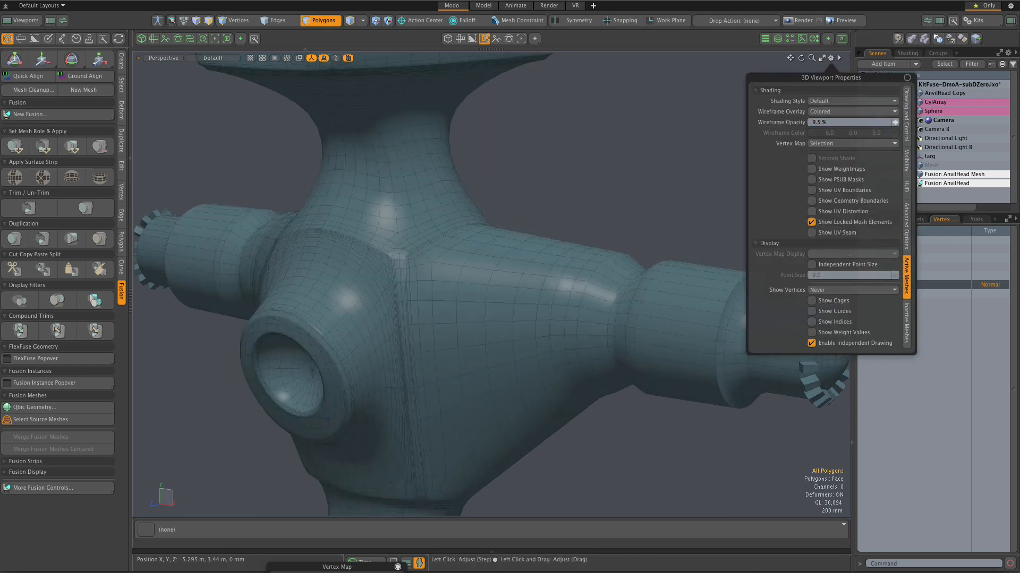
left_click_drag(520, 201, 515, 198, "alt")
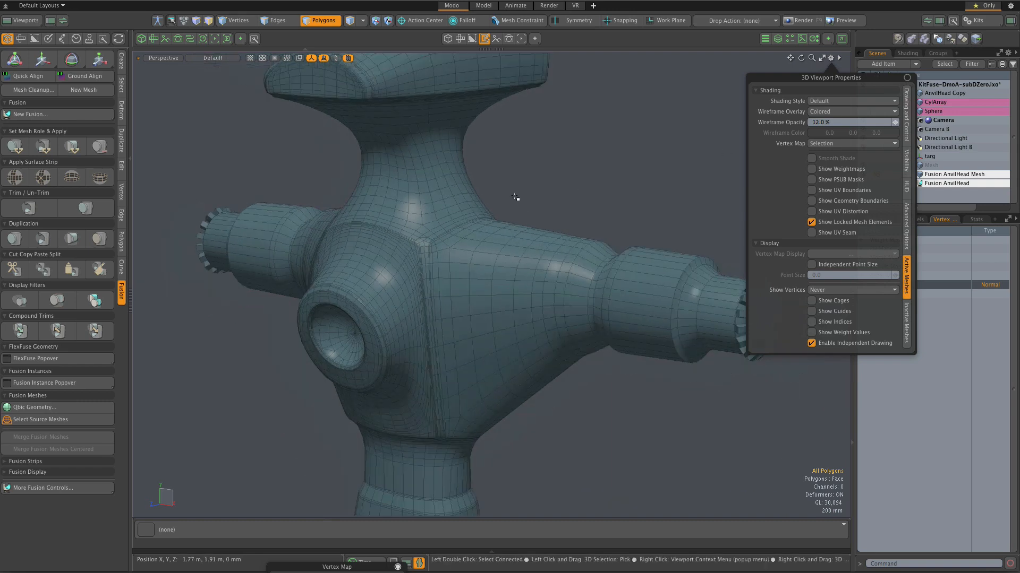
left_click(514, 197)
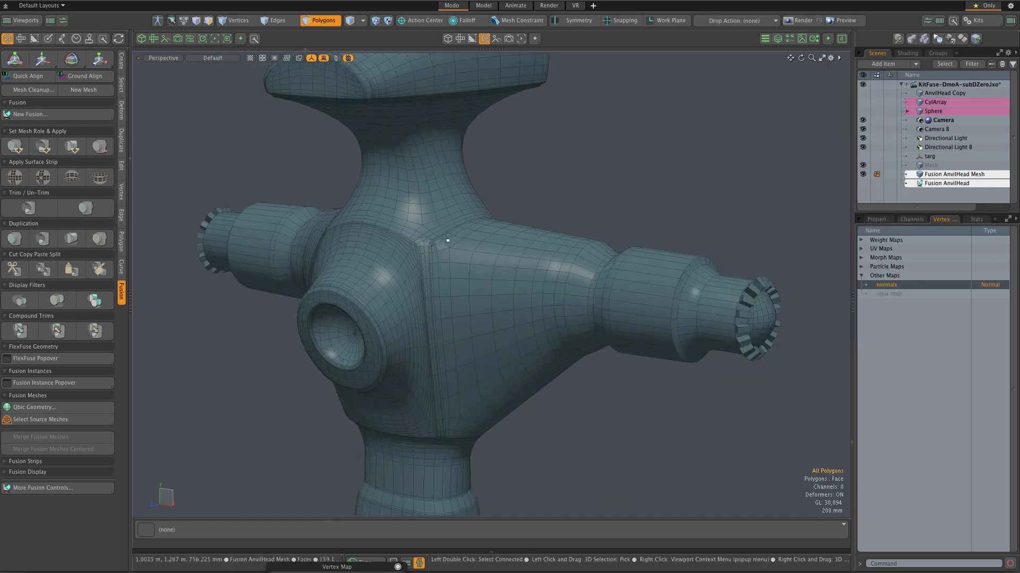
Step: Examine the wireframe topology at the blended corner between neck, socket and side arm, and around the lower base
left_click_drag(440, 234, 434, 211, "alt")
scroll(407, 243, "up", 5, "alt")
scroll(406, 243, "up", 3, "alt")
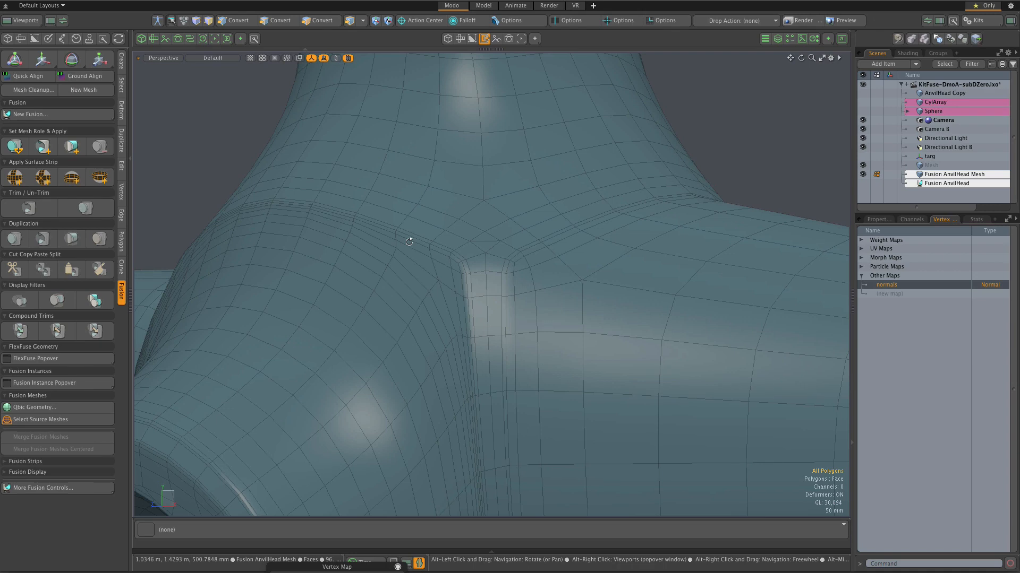
scroll(409, 242, "down", 6, "alt")
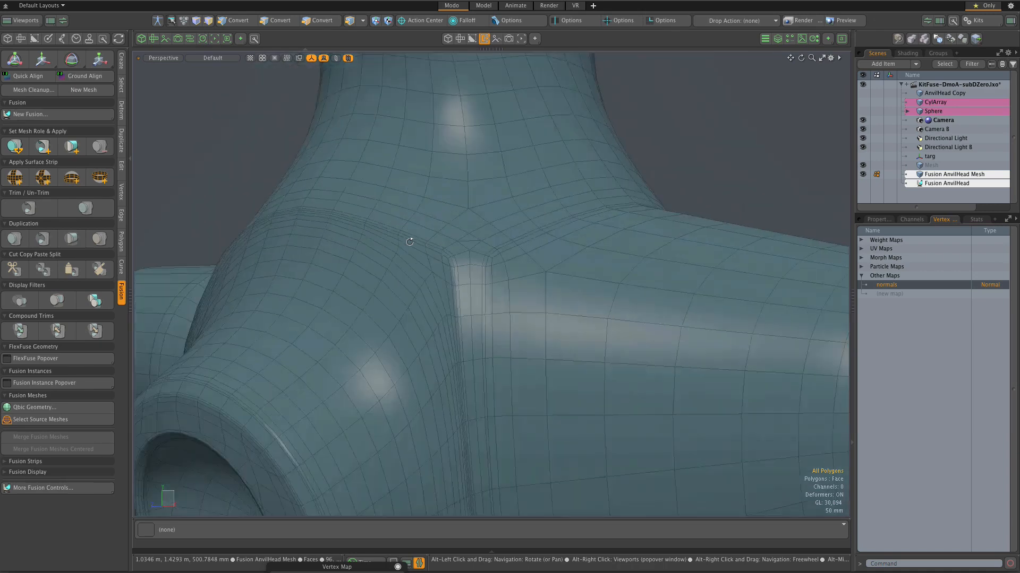
scroll(410, 242, "up", 5, "alt")
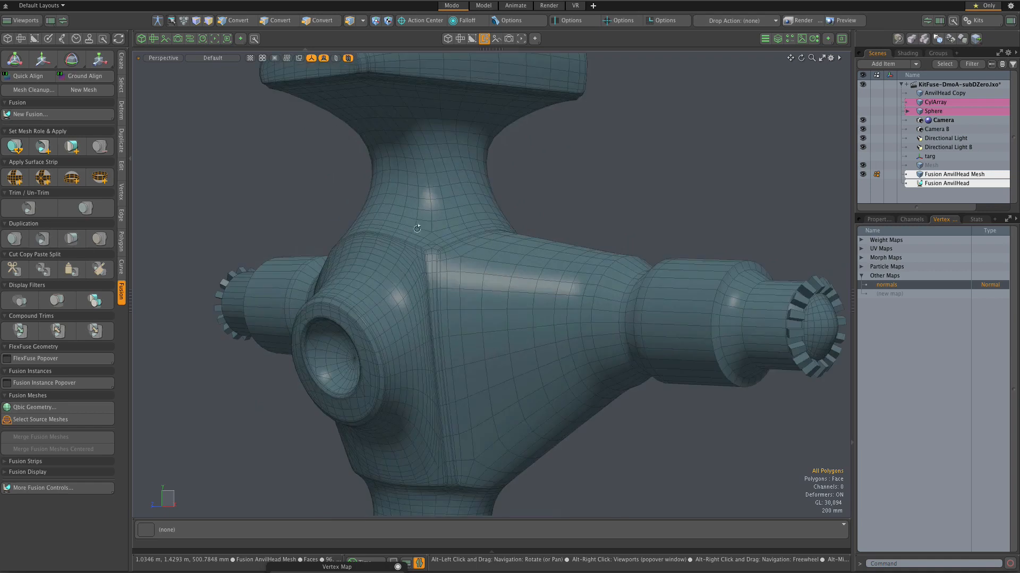
scroll(448, 234, "down", 5, "alt")
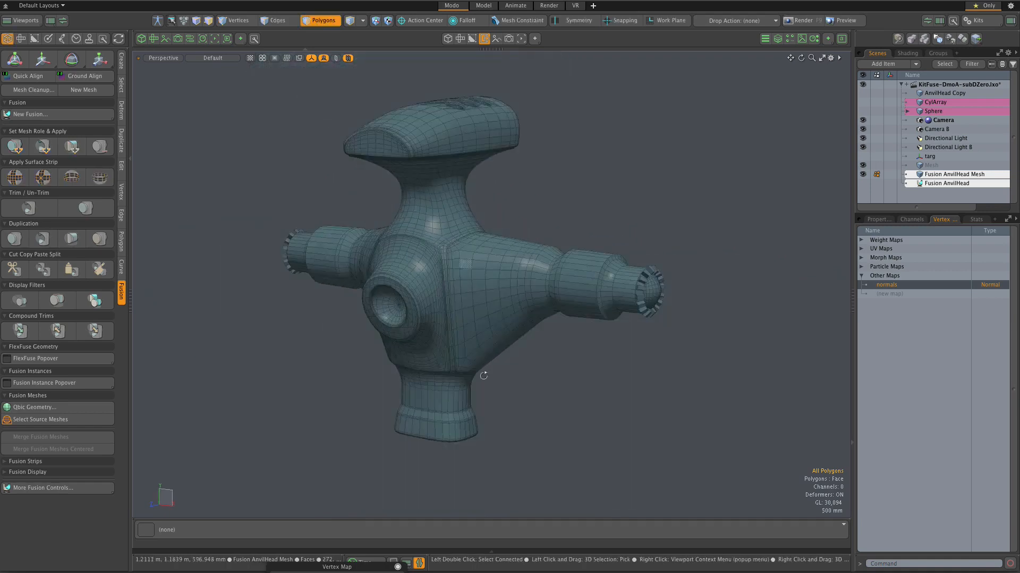
scroll(448, 420, "up", 5, "alt")
scroll(449, 421, "up", 2, "alt")
scroll(449, 420, "down", 7, "alt")
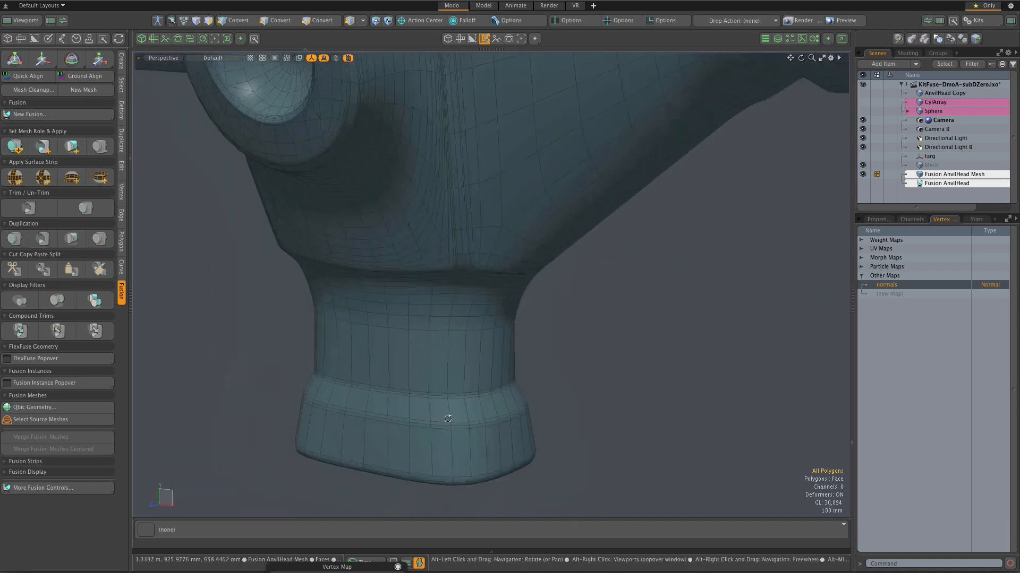
left_click_drag(530, 174, 515, 180, "alt")
scroll(419, 139, "up", 3, "alt")
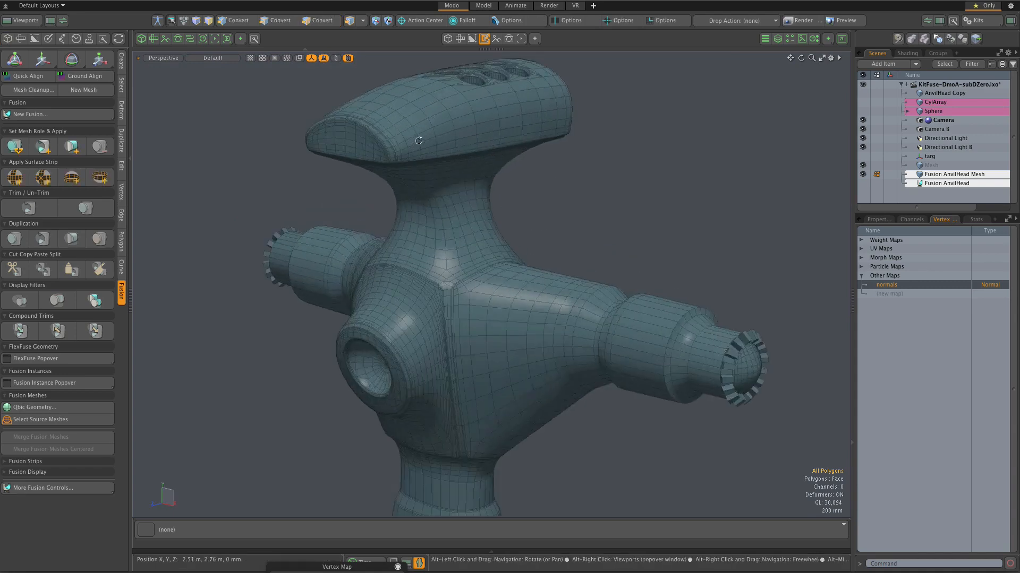